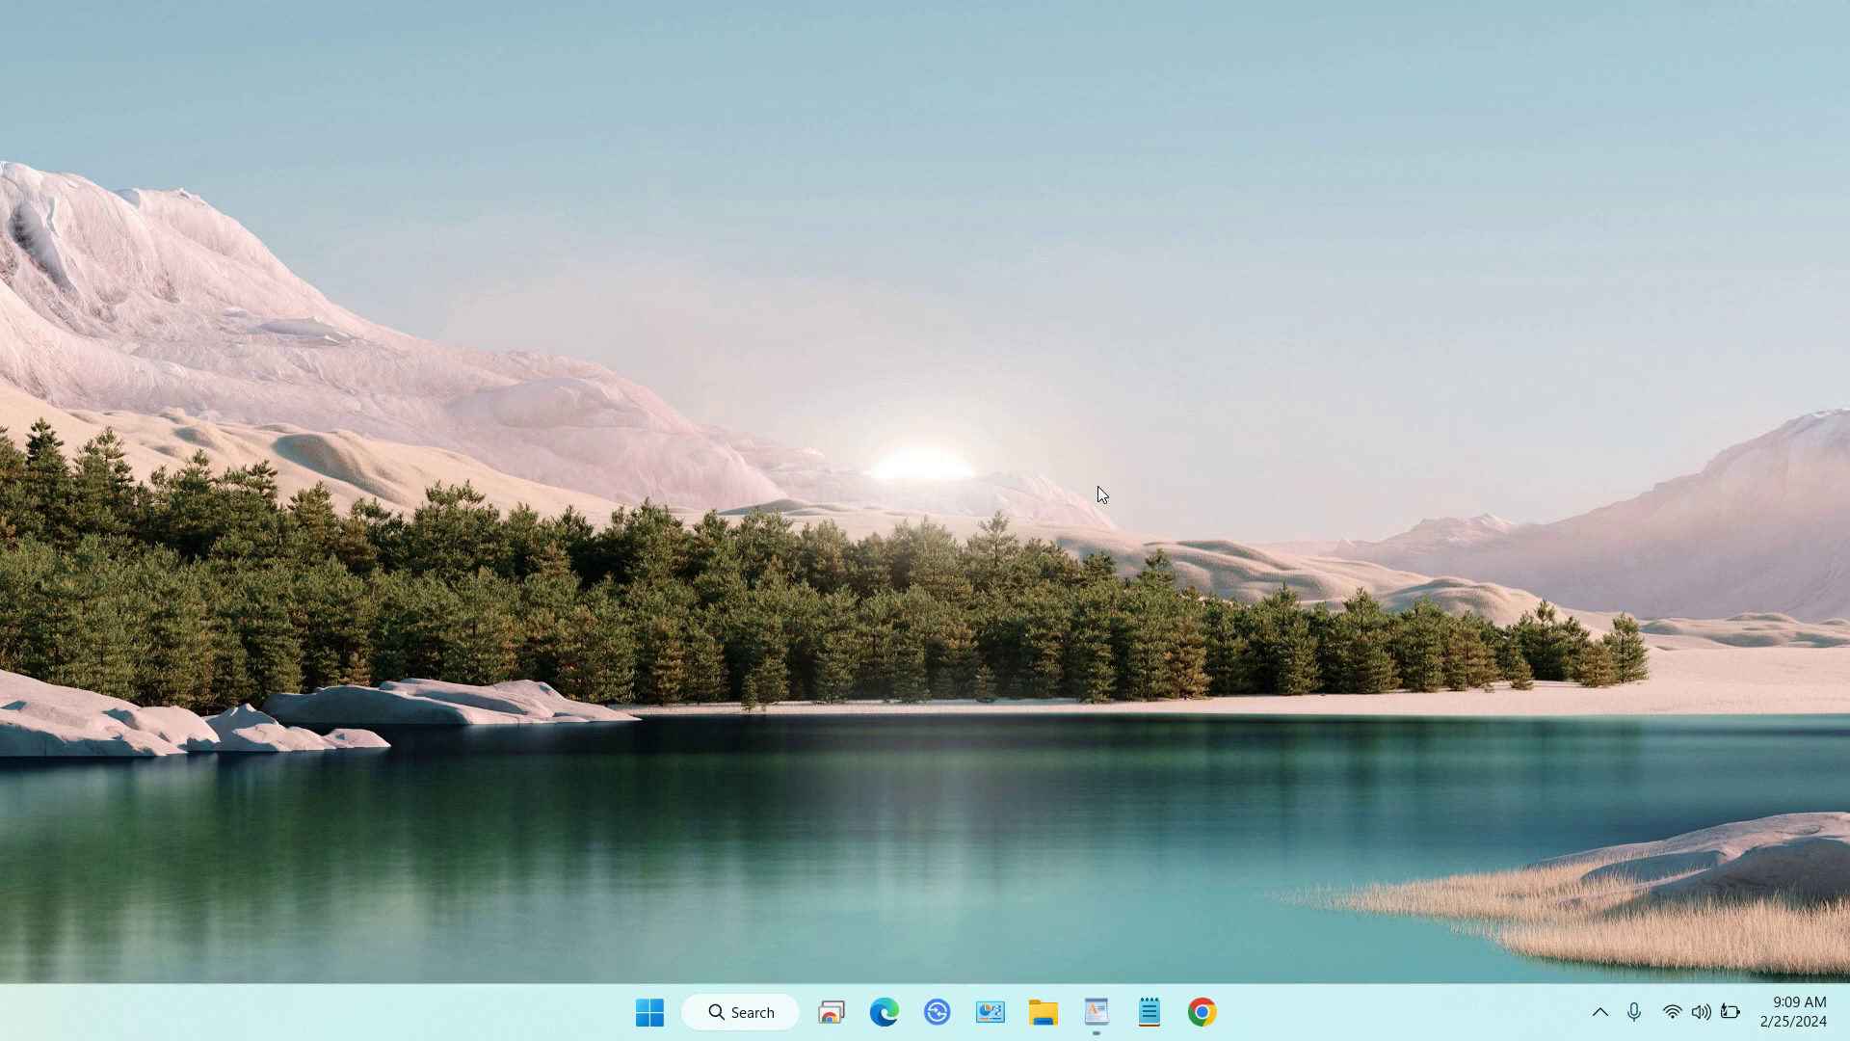
Open Chrome and go to the Gemini web app at gemini.google.com/app.
click(1220, 1011)
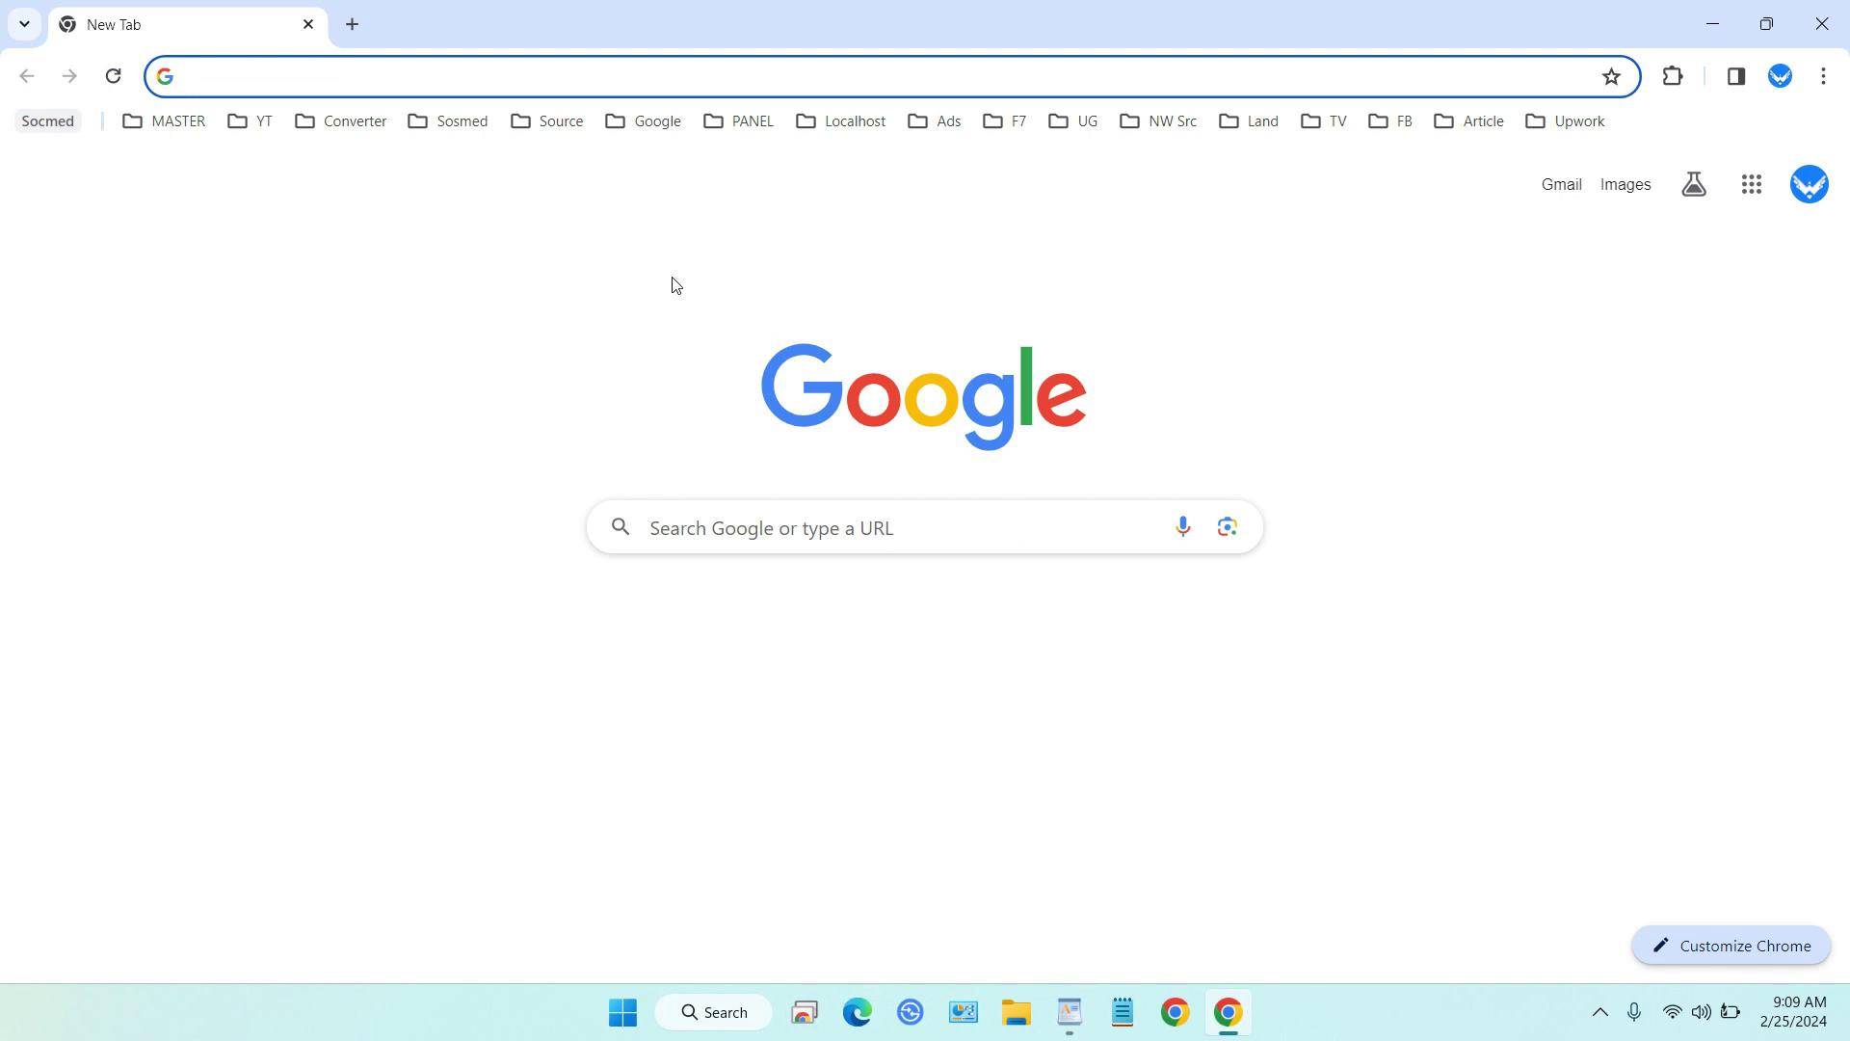
text(gemini ai)
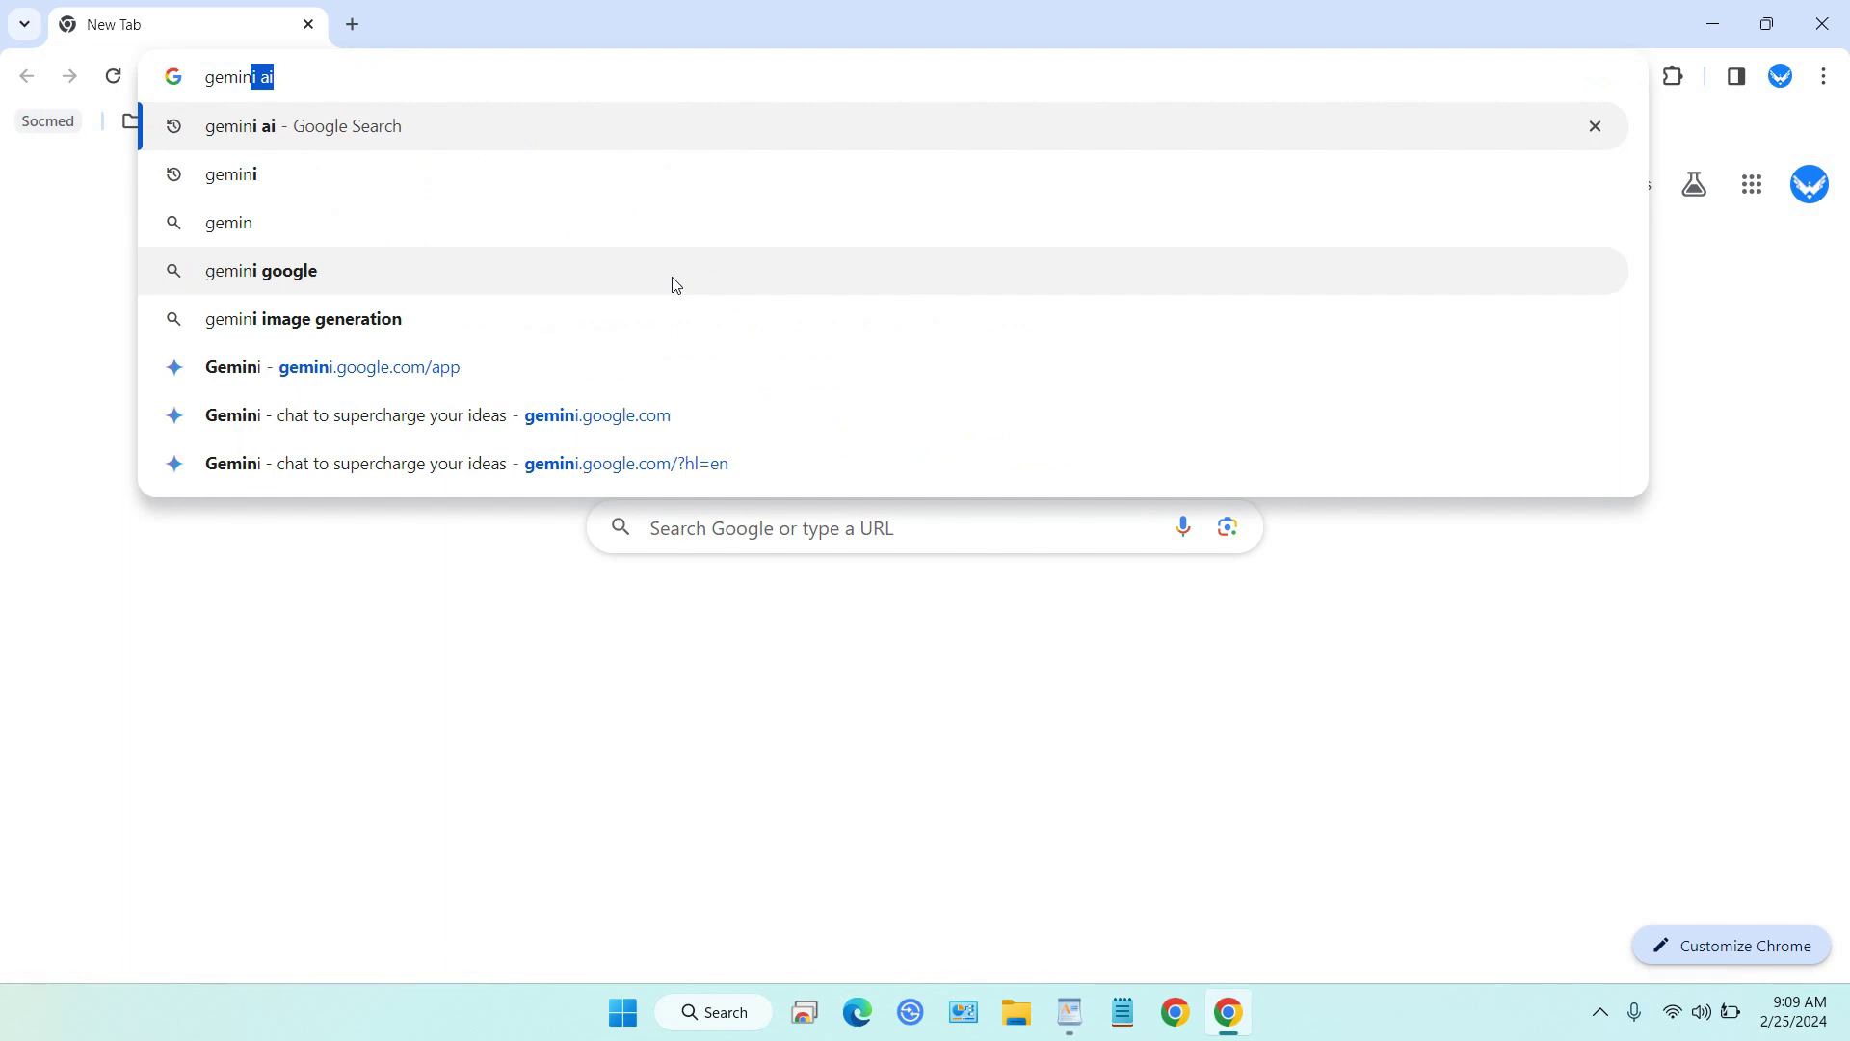
click(603, 367)
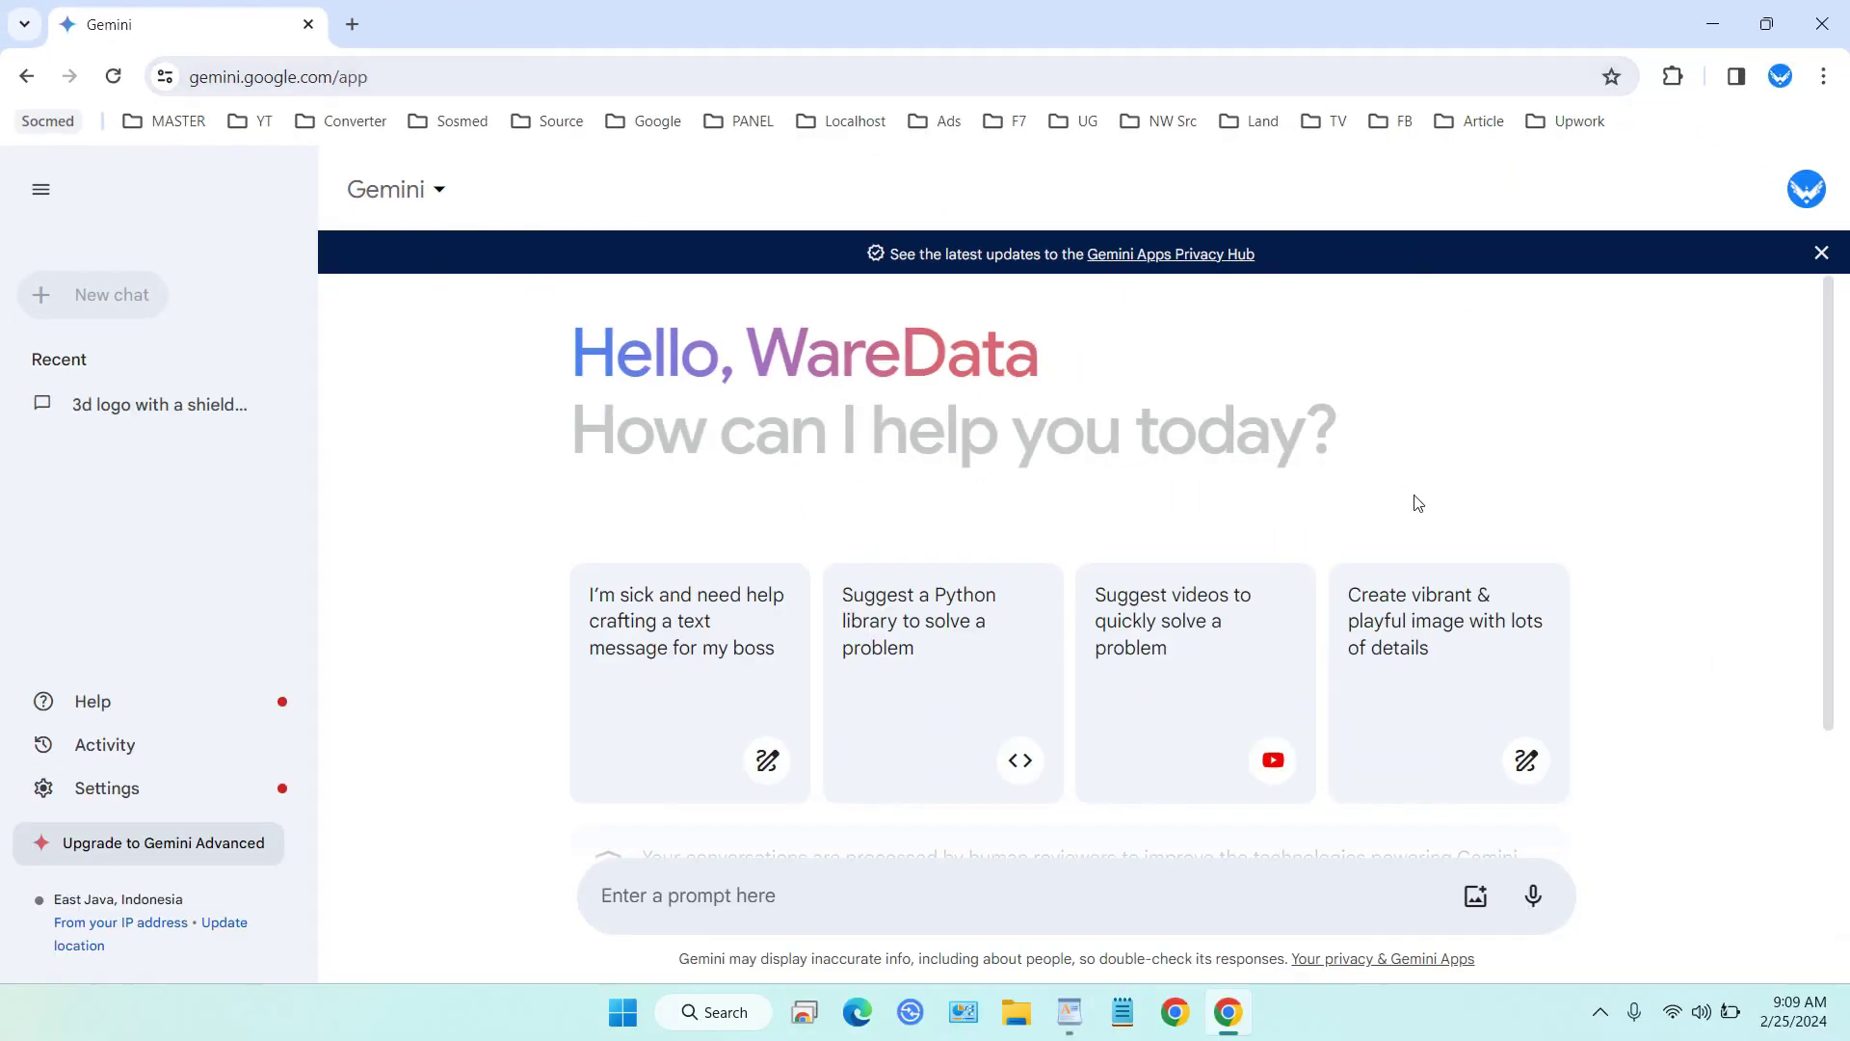
scroll(1420, 504, down, 2)
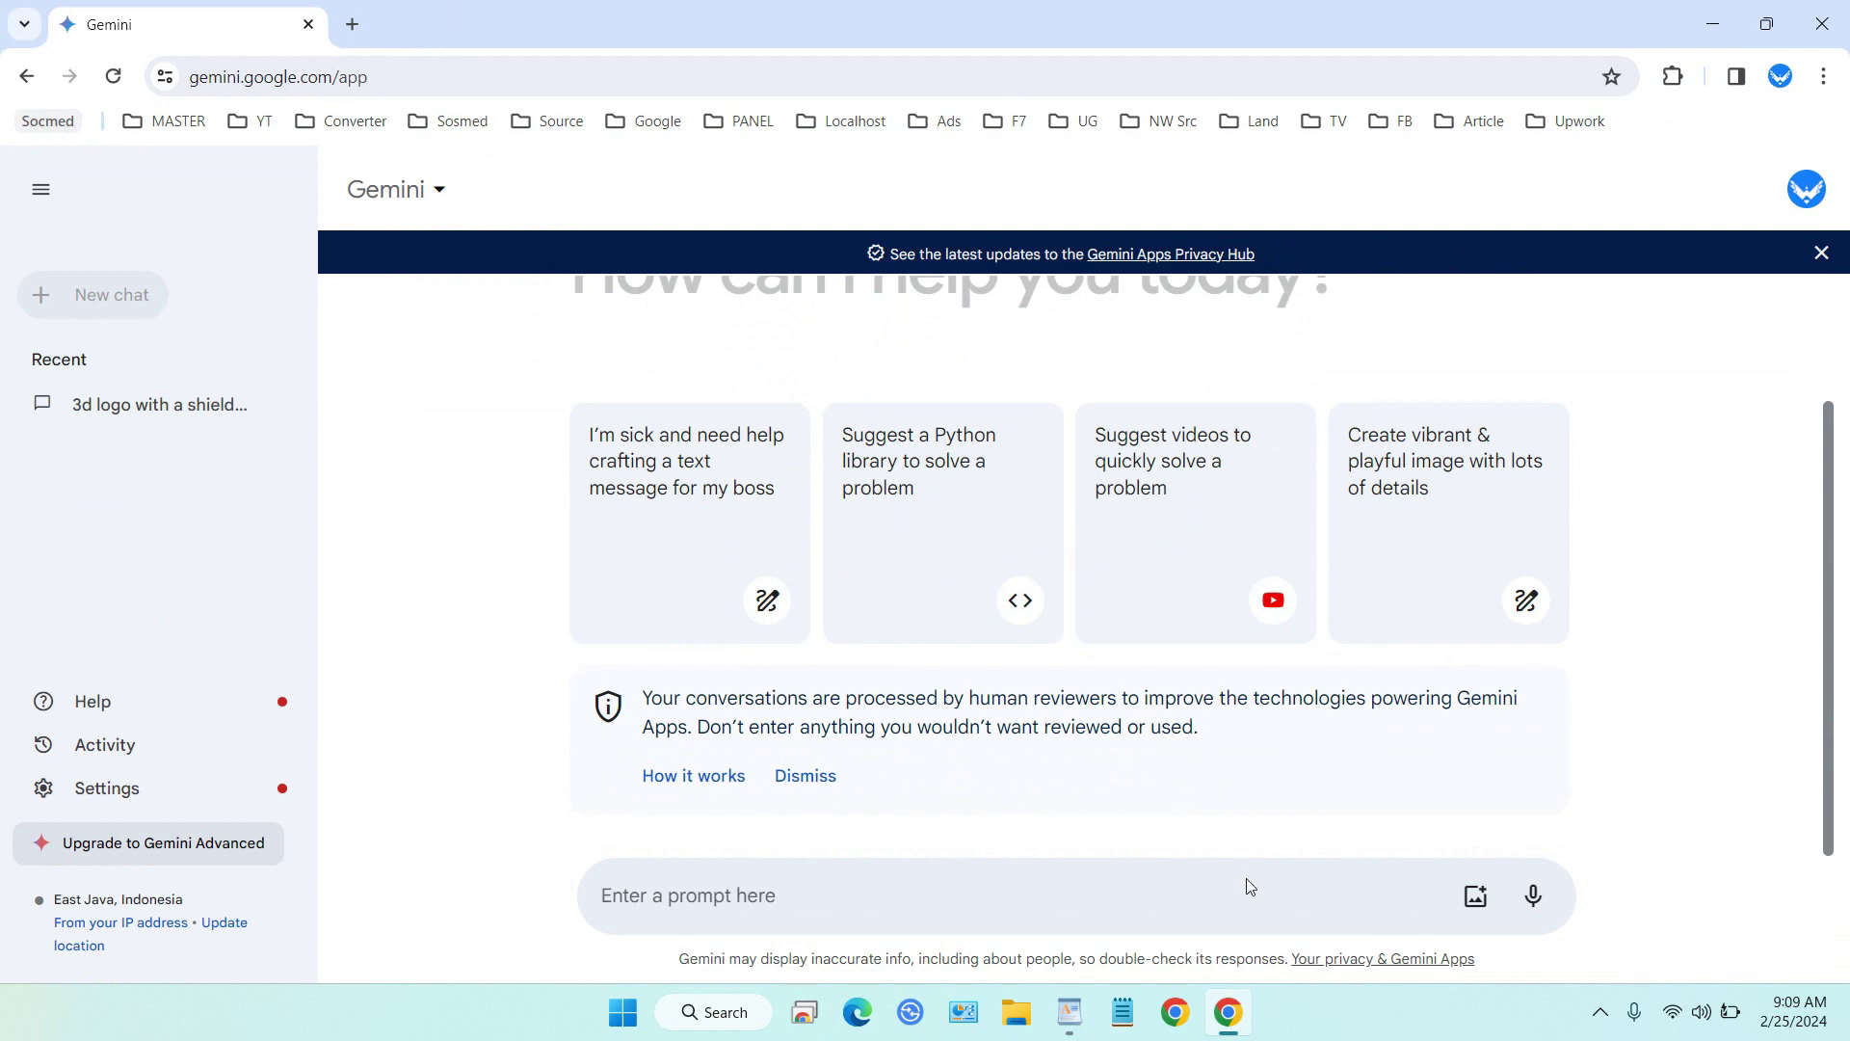
Switch to WordPad and copy the prompt "create logo with text "waredata" and this logo have head wolf" from CHAT OPEN AI COMMAND.rtf.
click(1069, 1012)
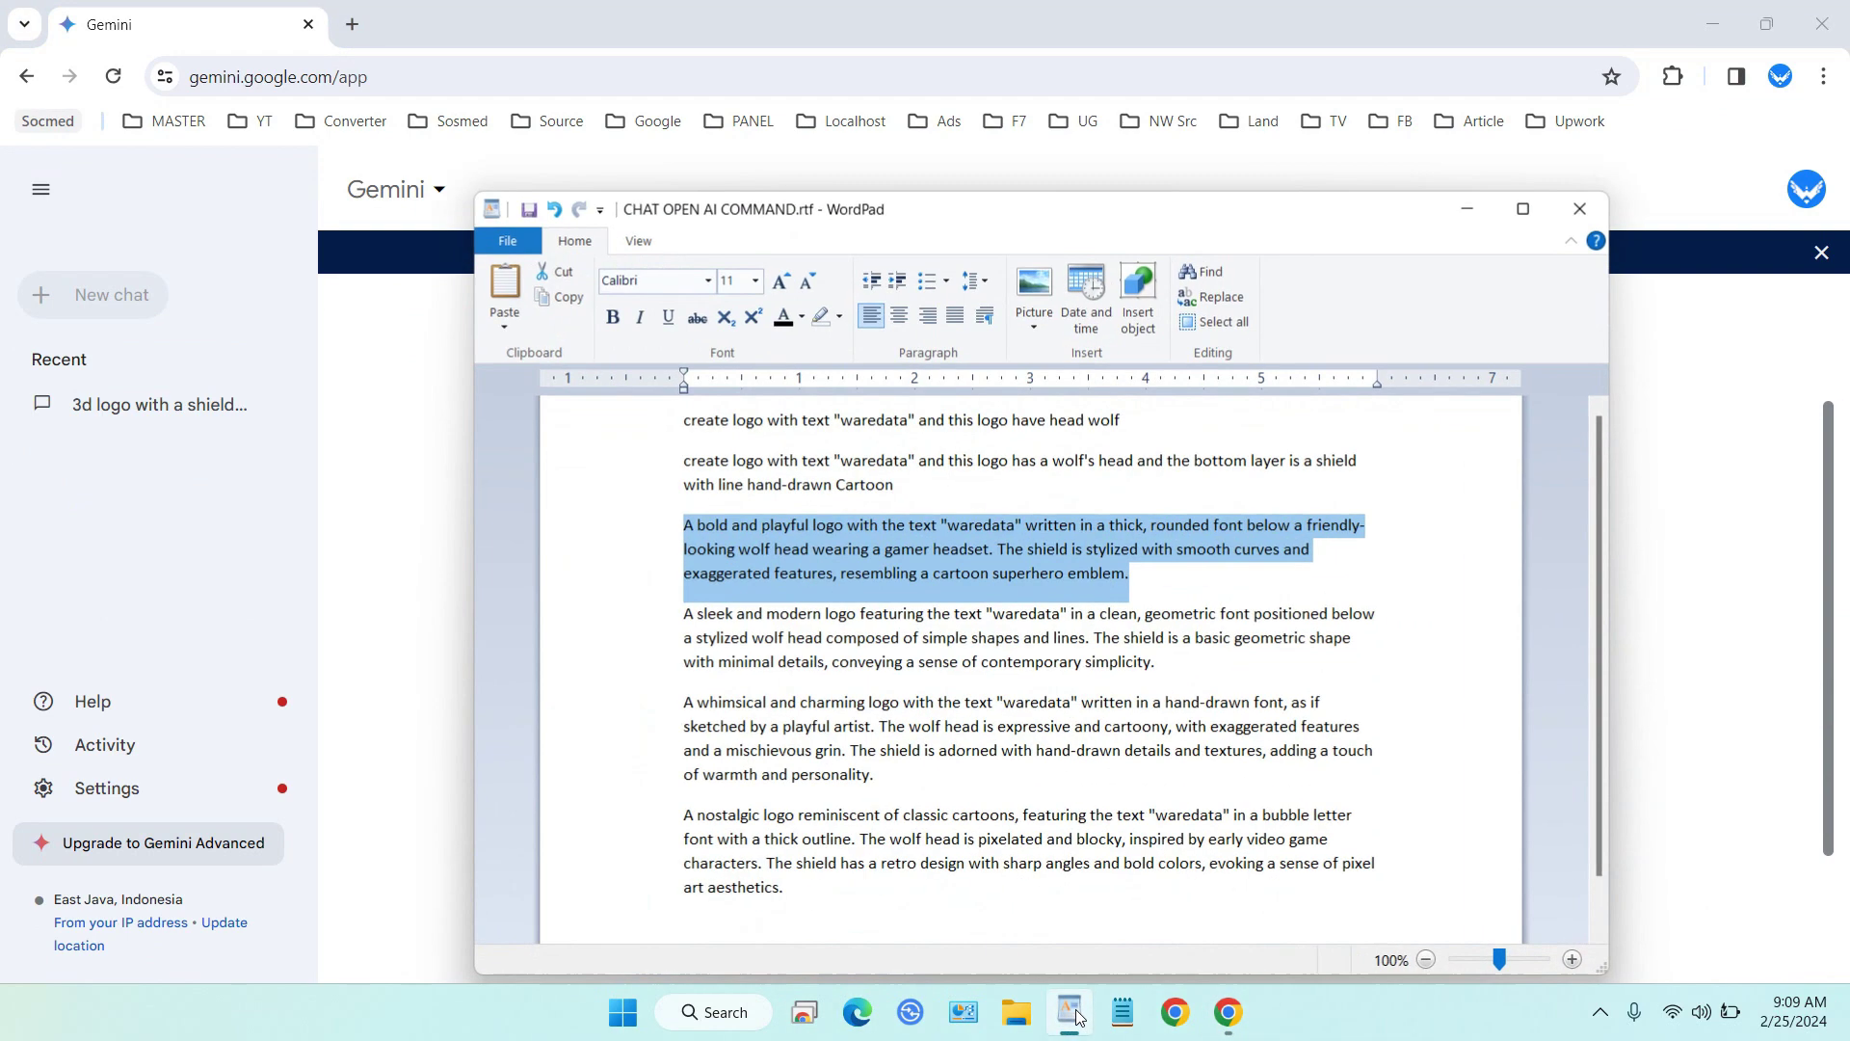
click(740, 410)
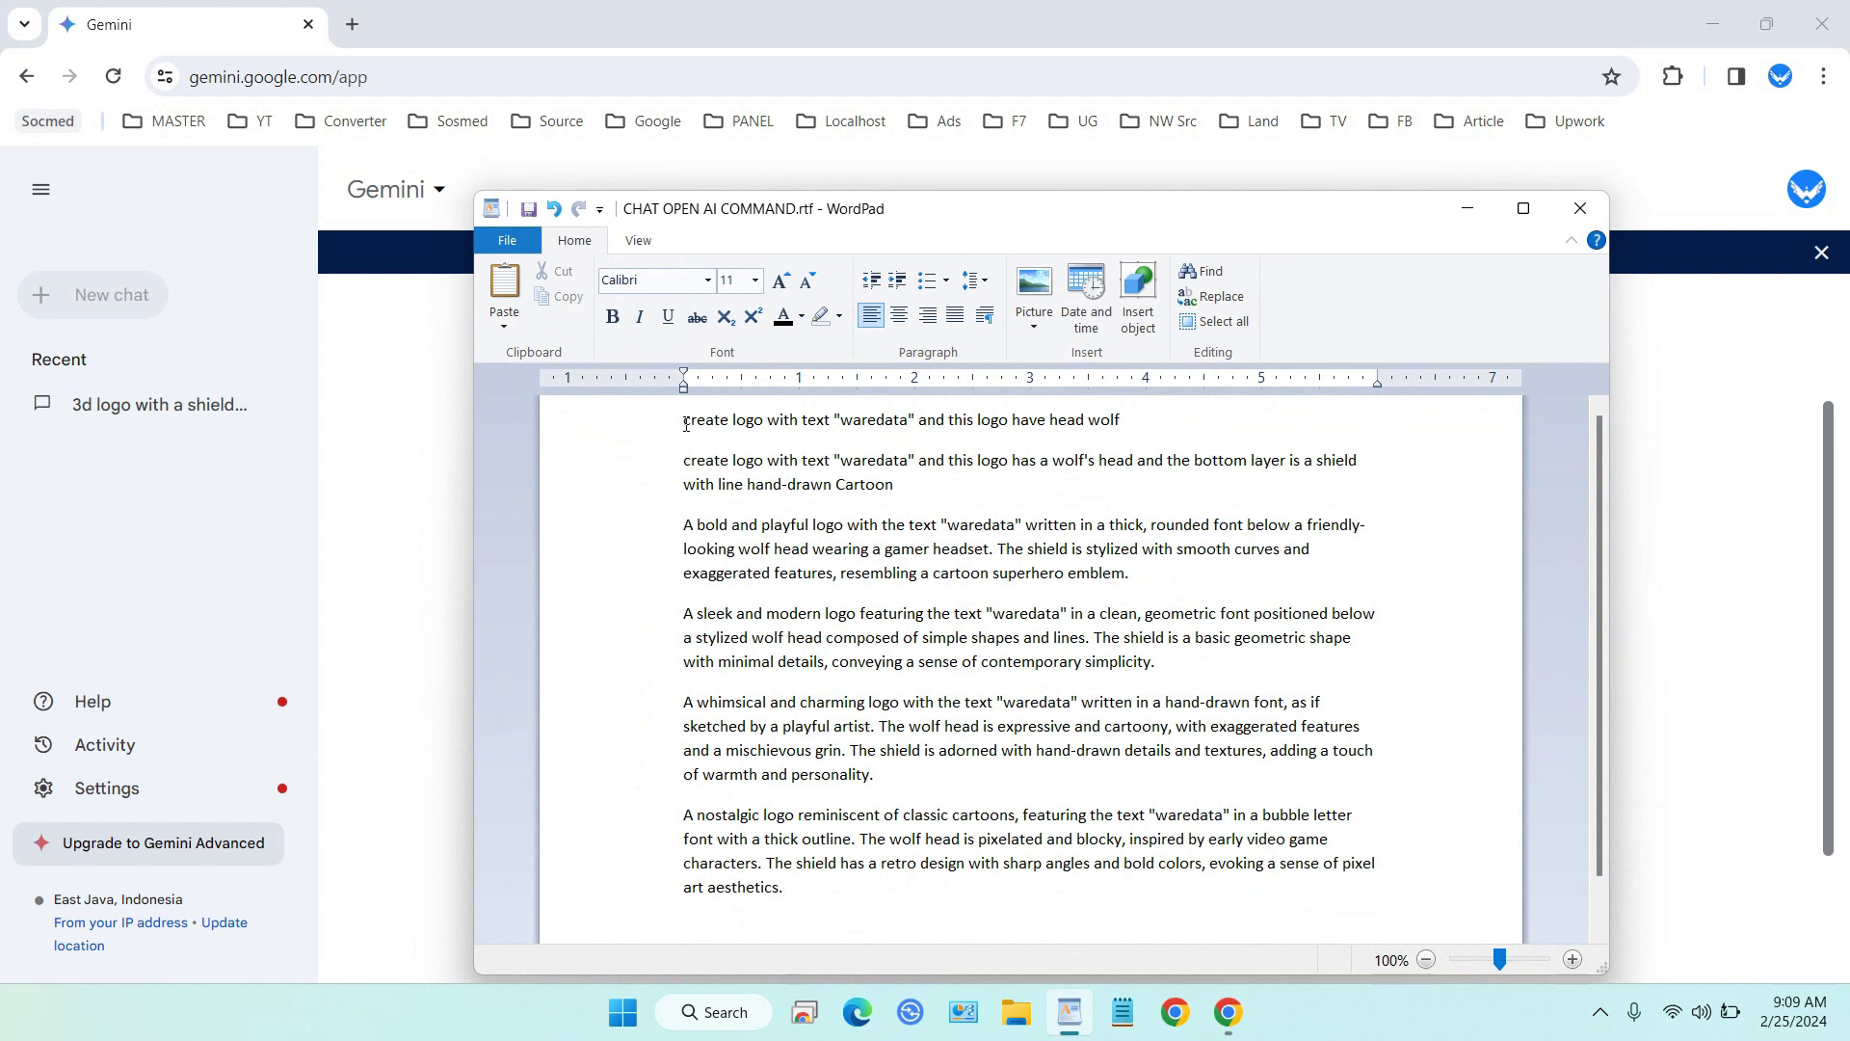
drag(686, 424, 1143, 427)
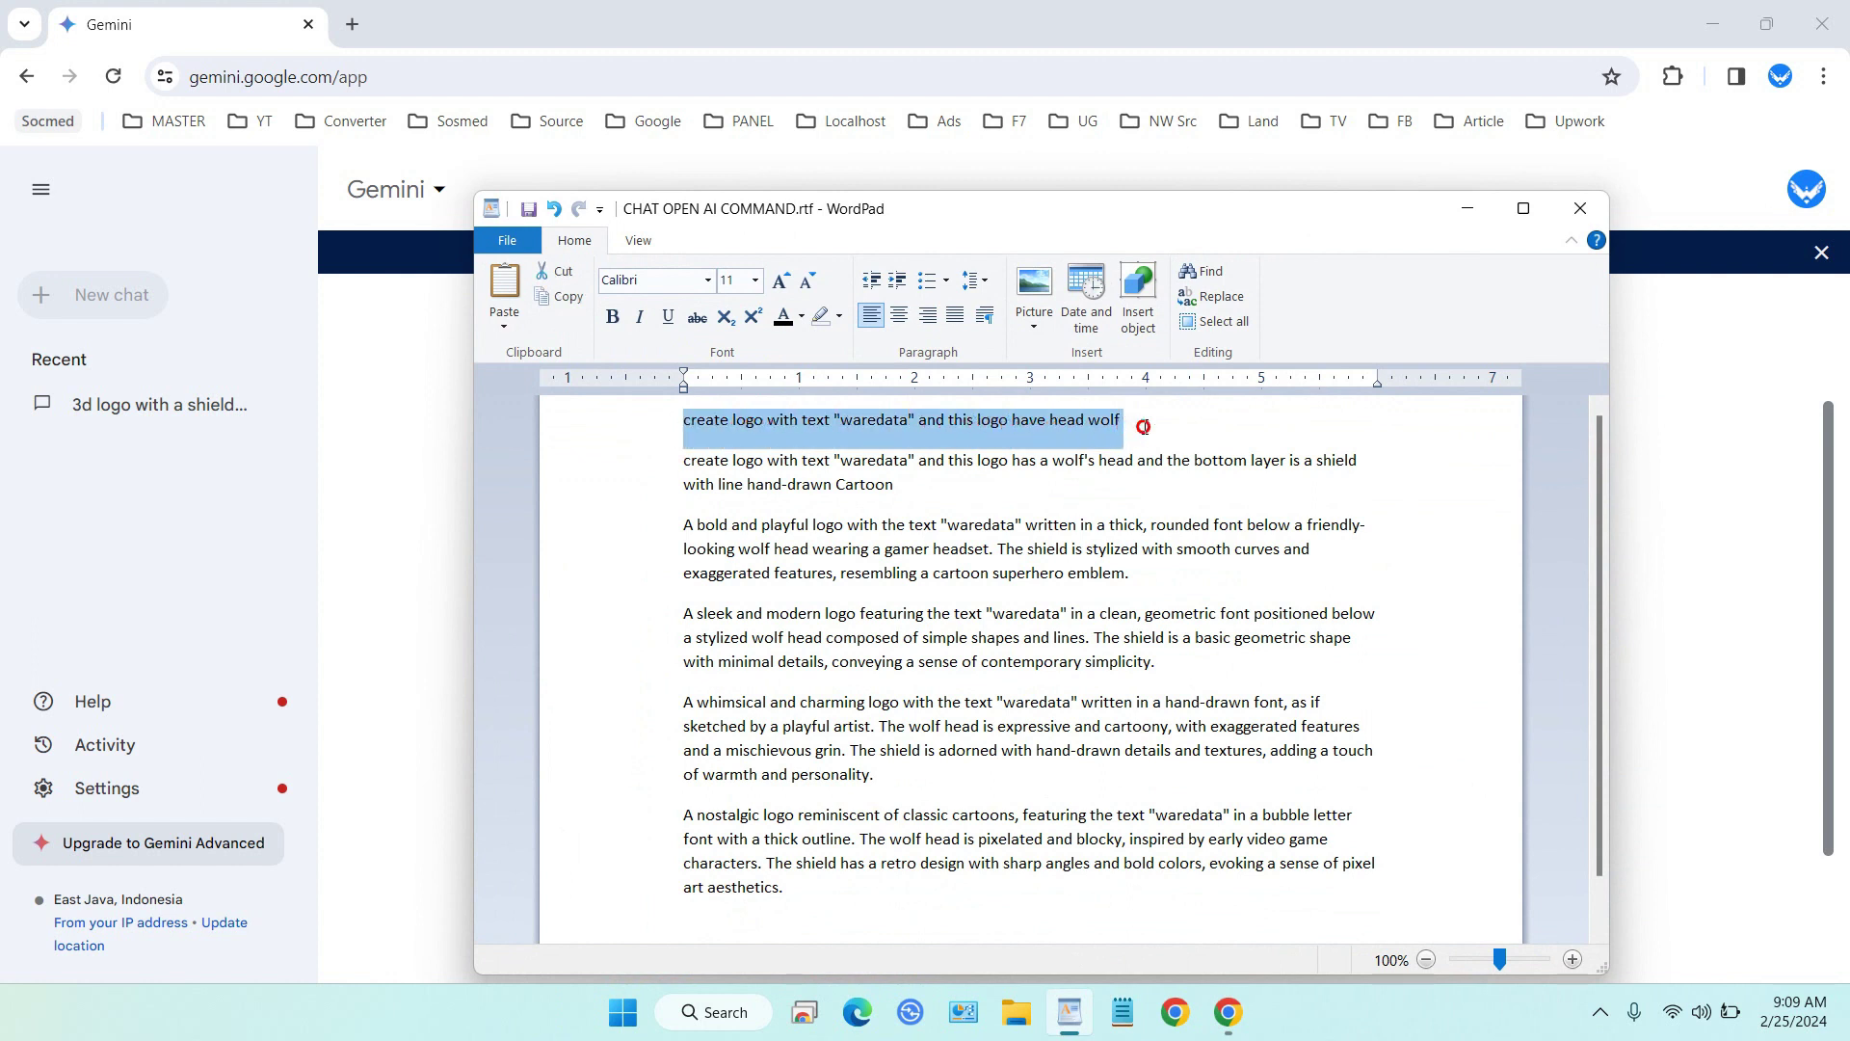
right_click(1103, 443)
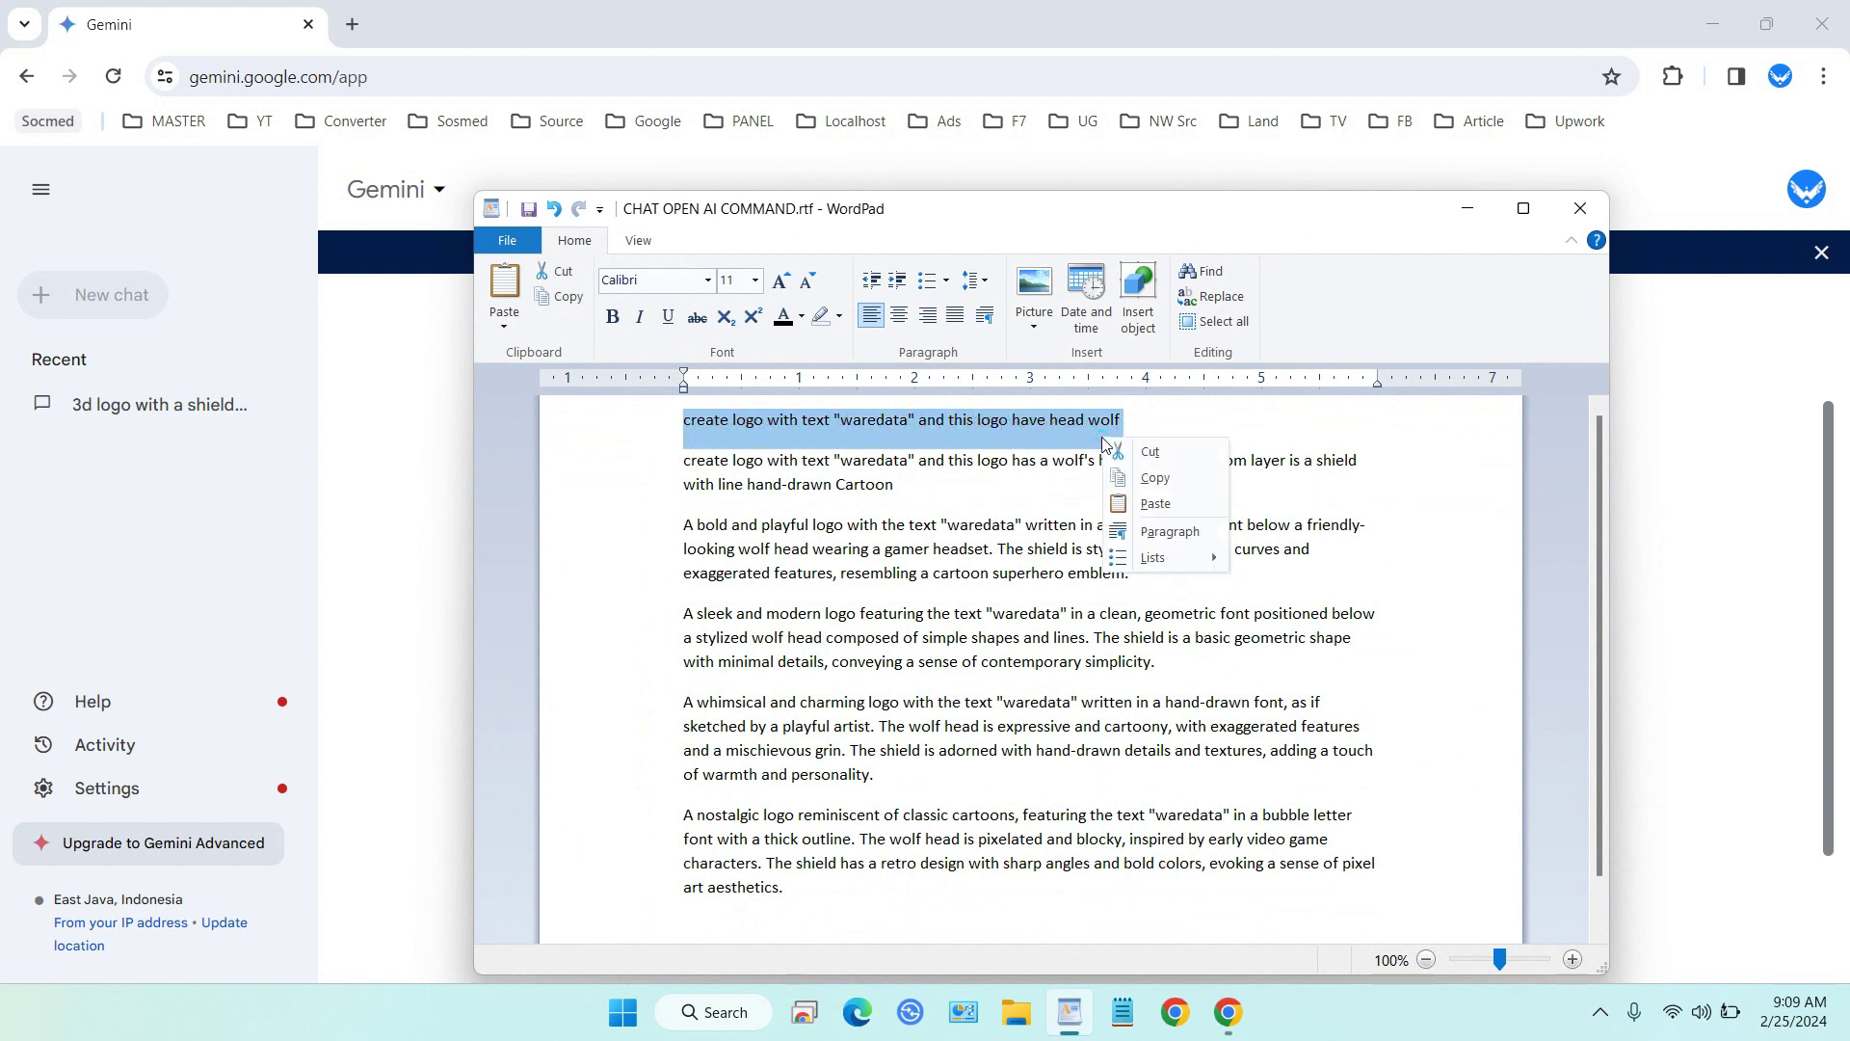
click(1149, 482)
click(1468, 208)
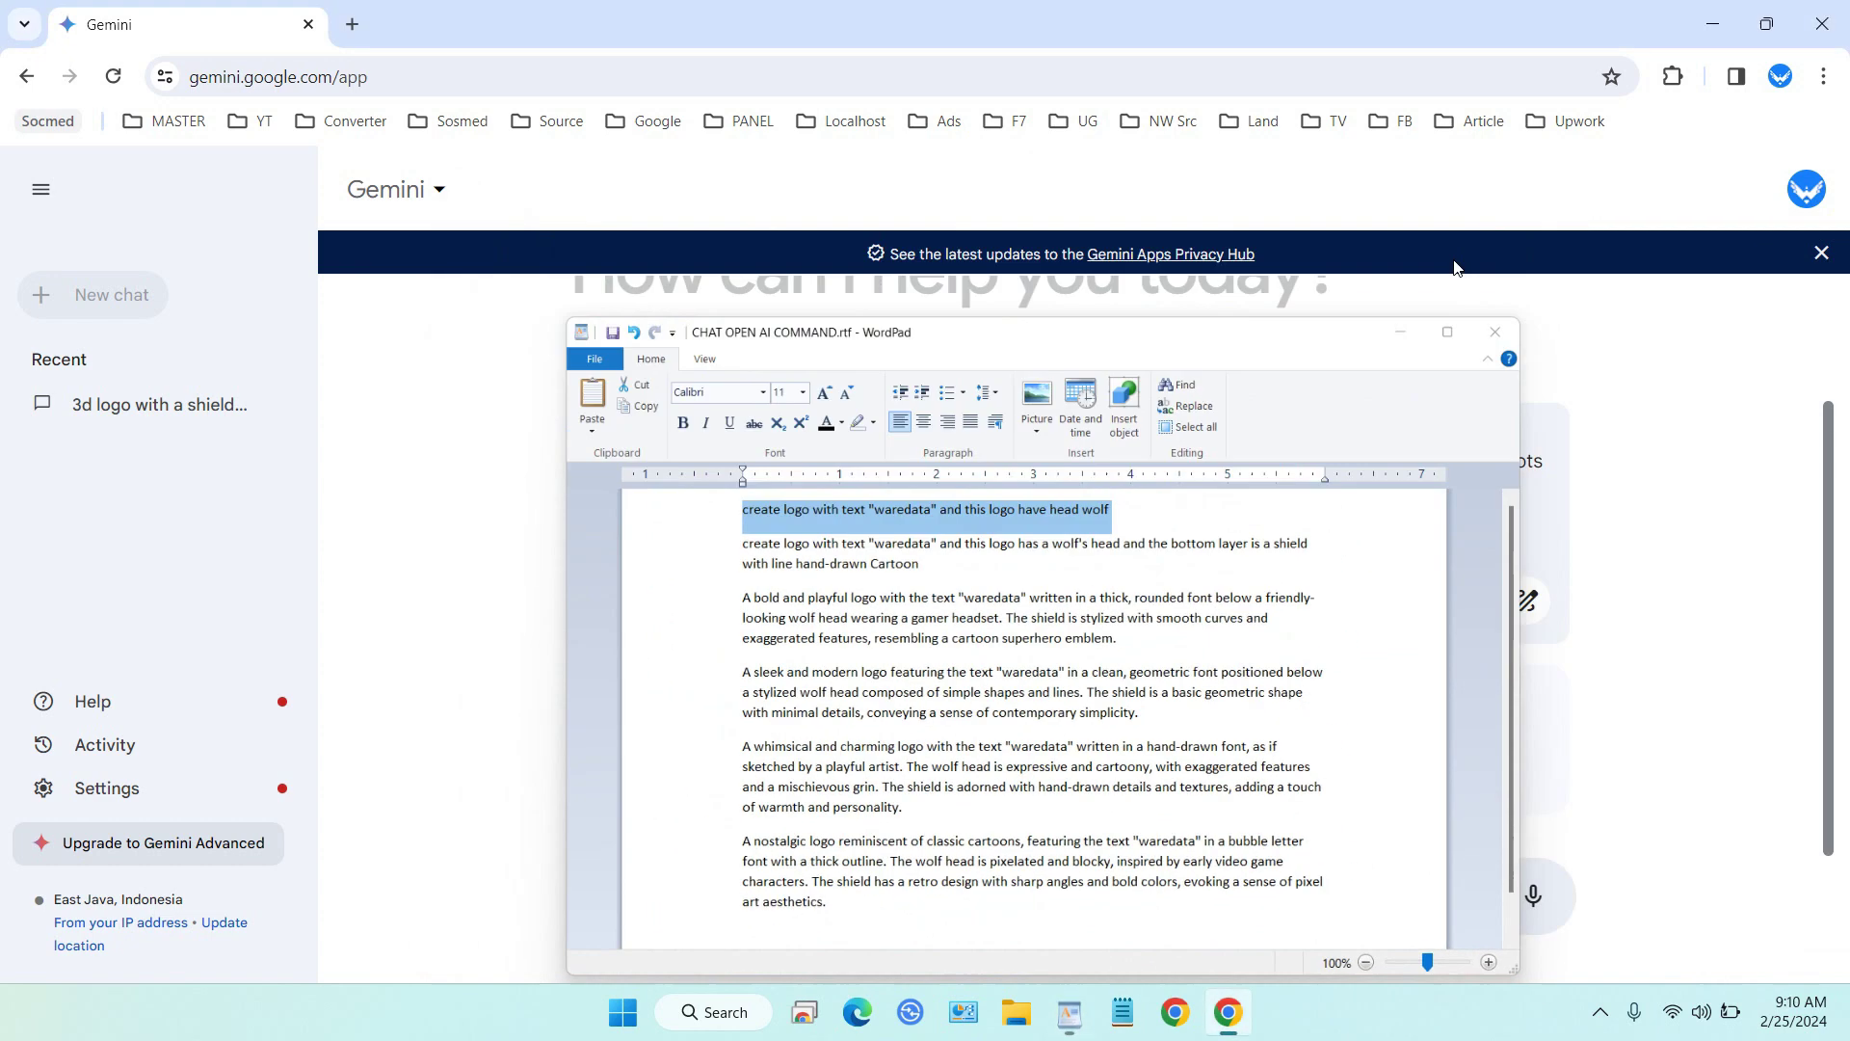
Paste the copied wolf-head logo prompt into the Gemini chat and submit it.
key(ctrl+v)
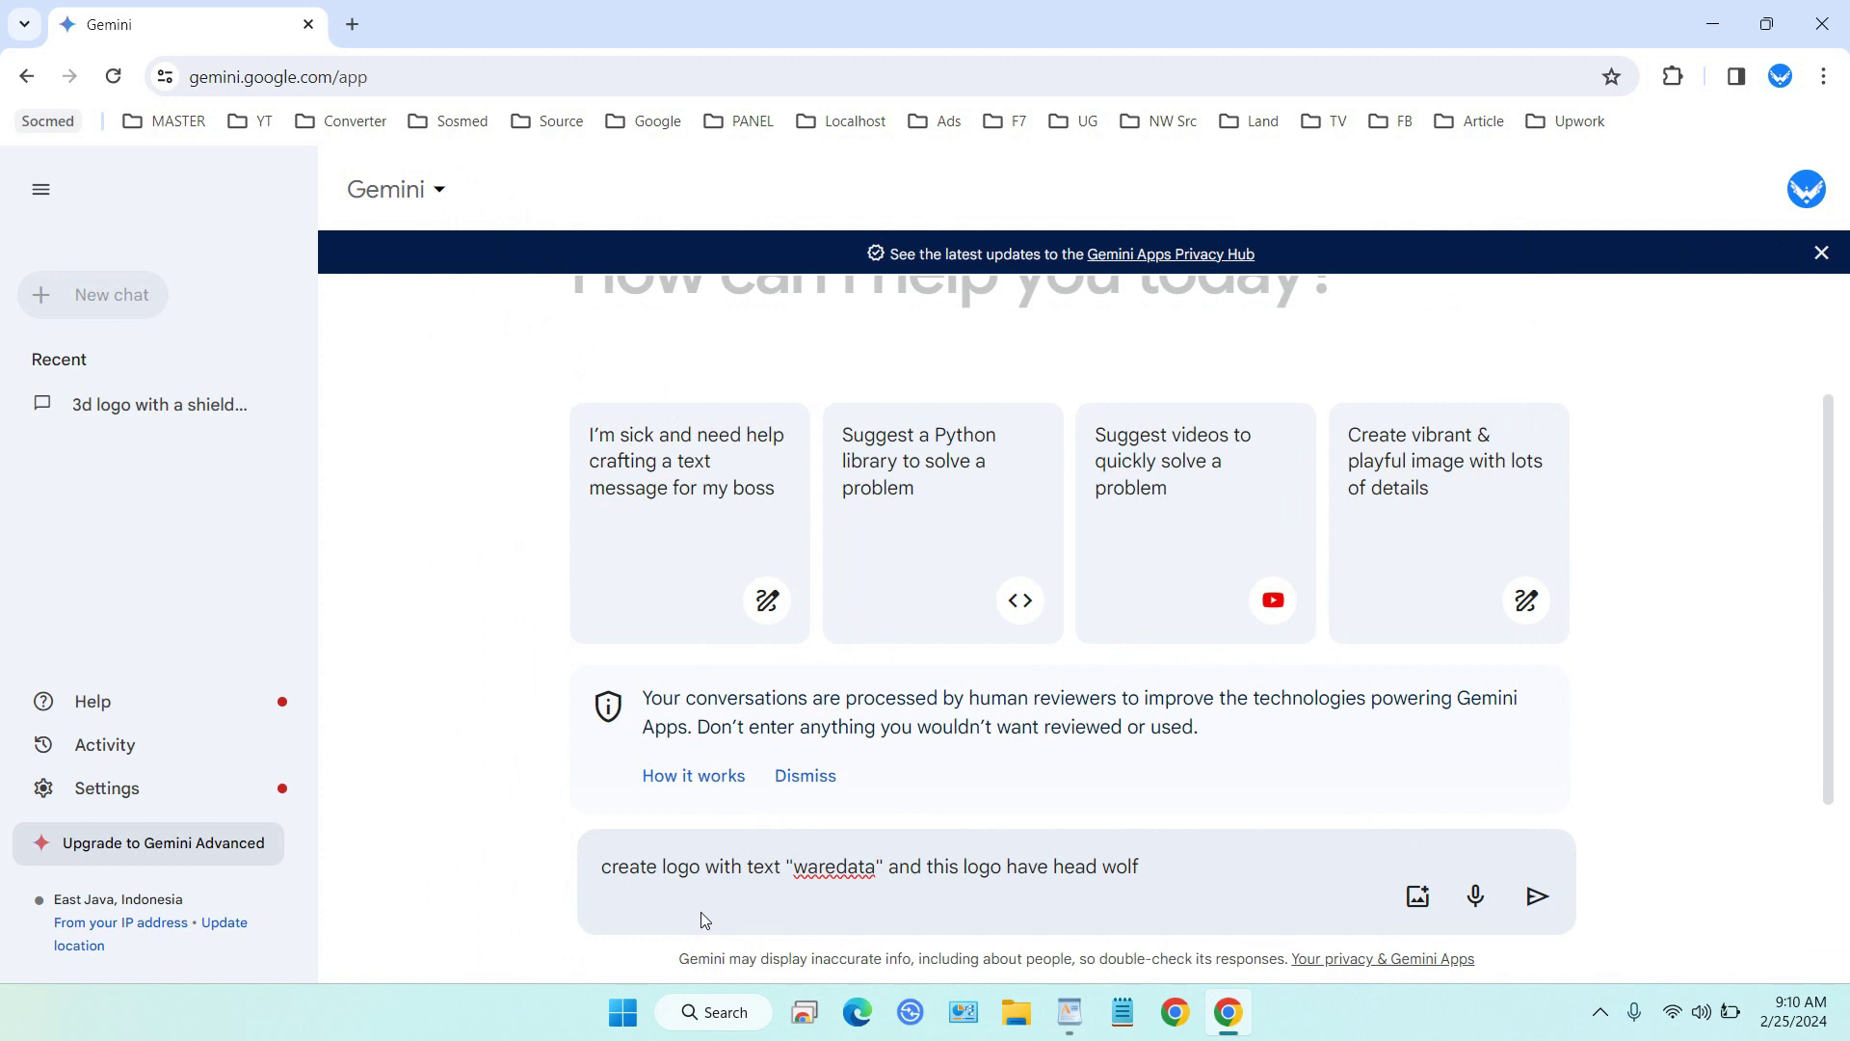
drag(1143, 867, 570, 884)
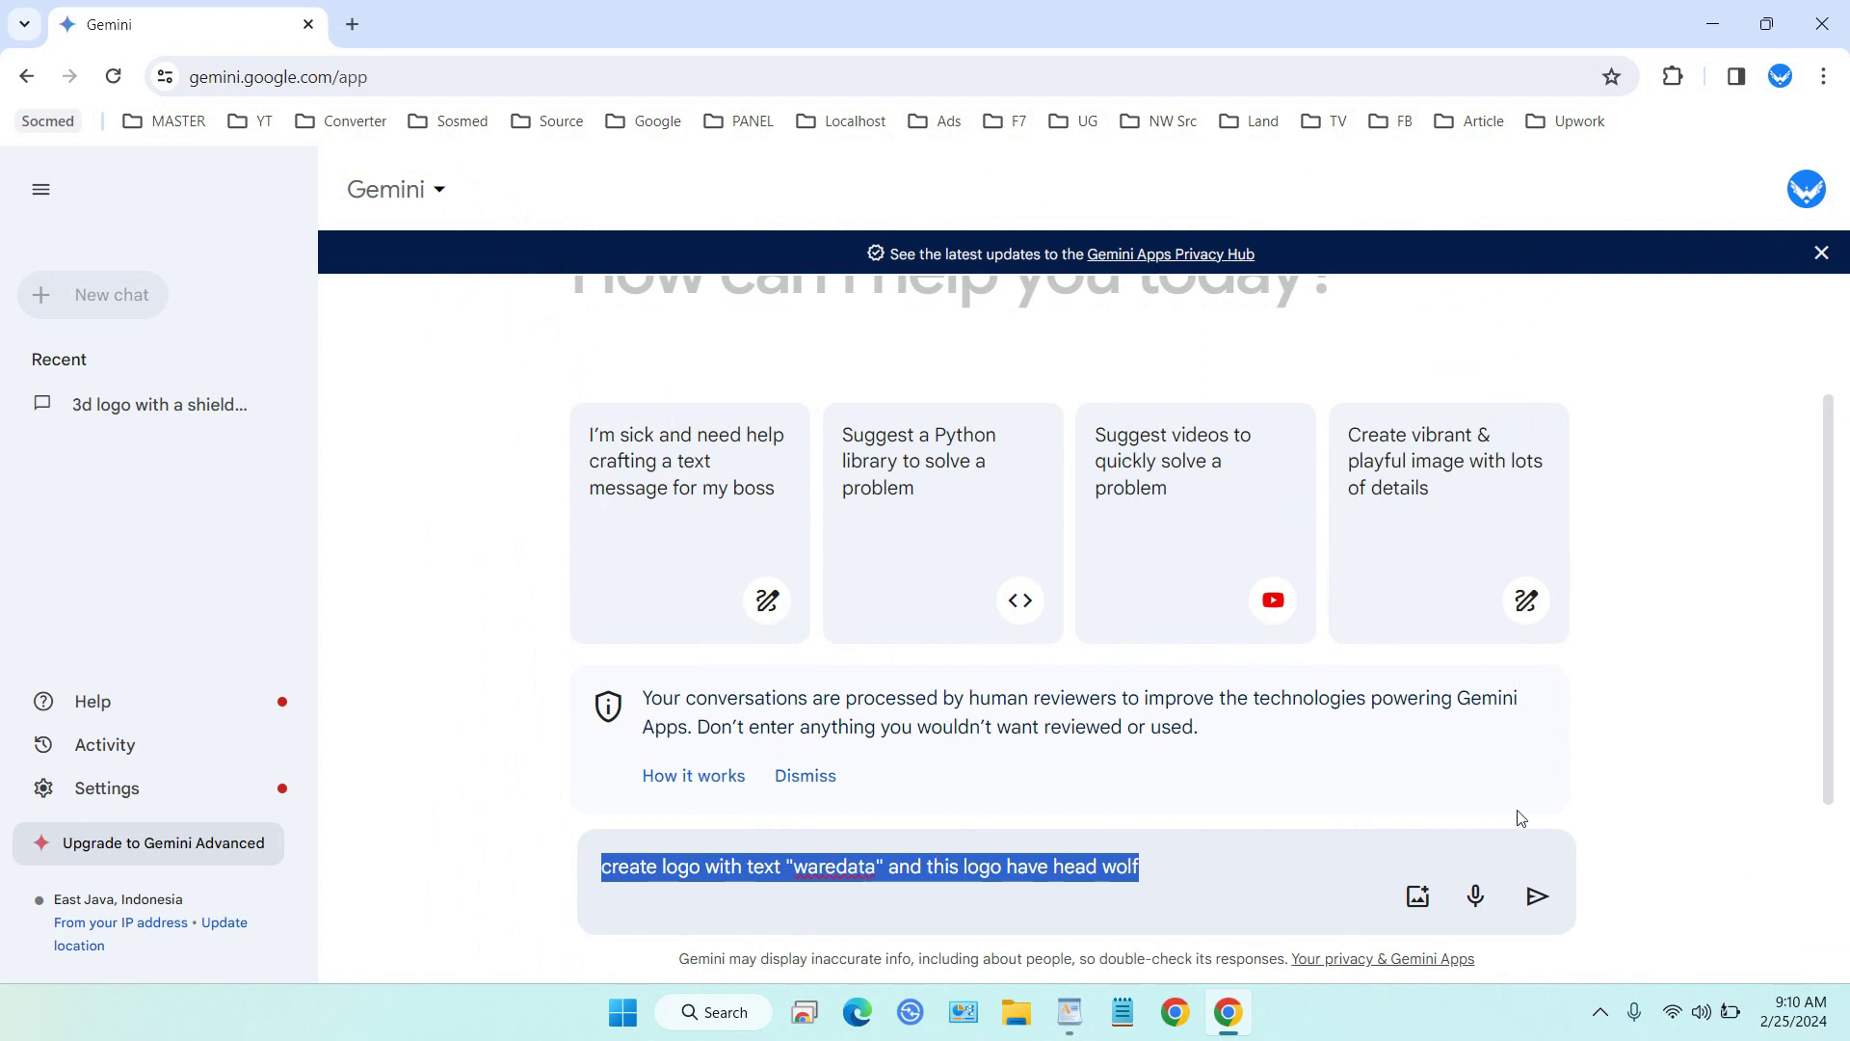
click(1538, 896)
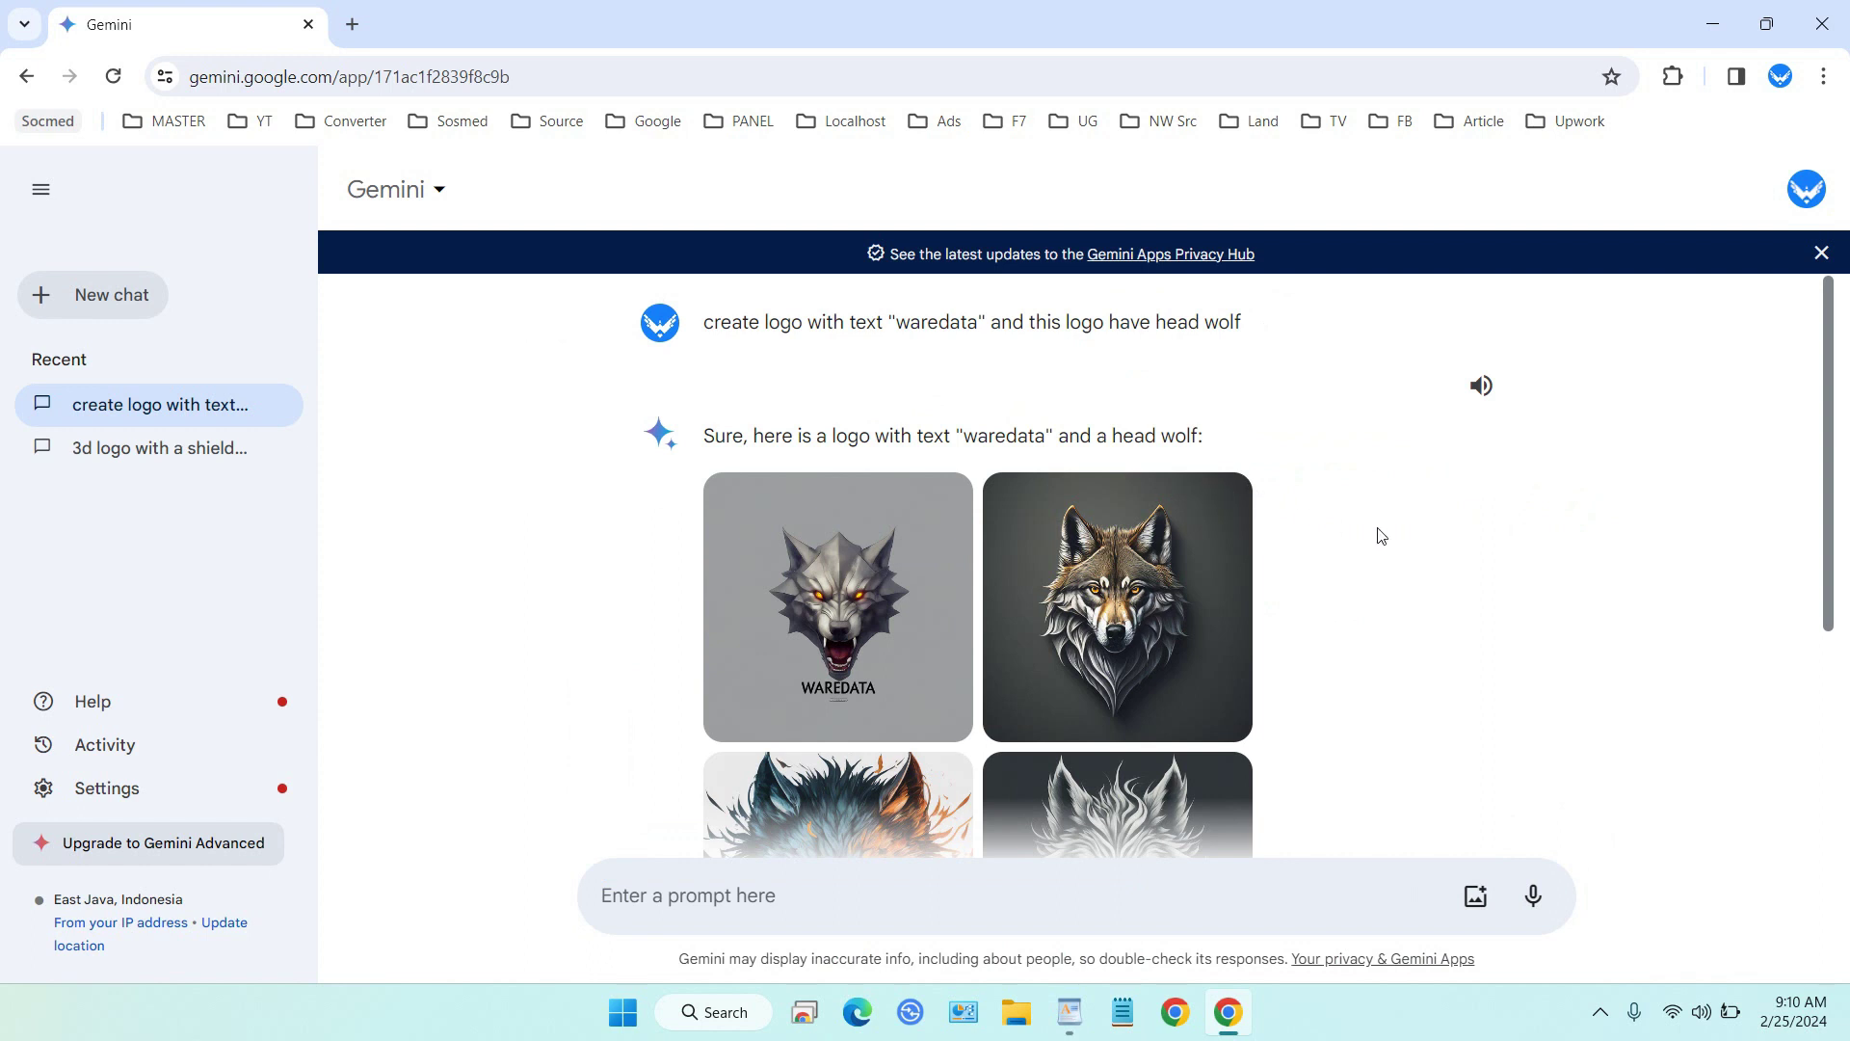
Examine the four generated wolf logos one after another in the enlarged view, then return to the chat.
scroll(1381, 535, down, 3)
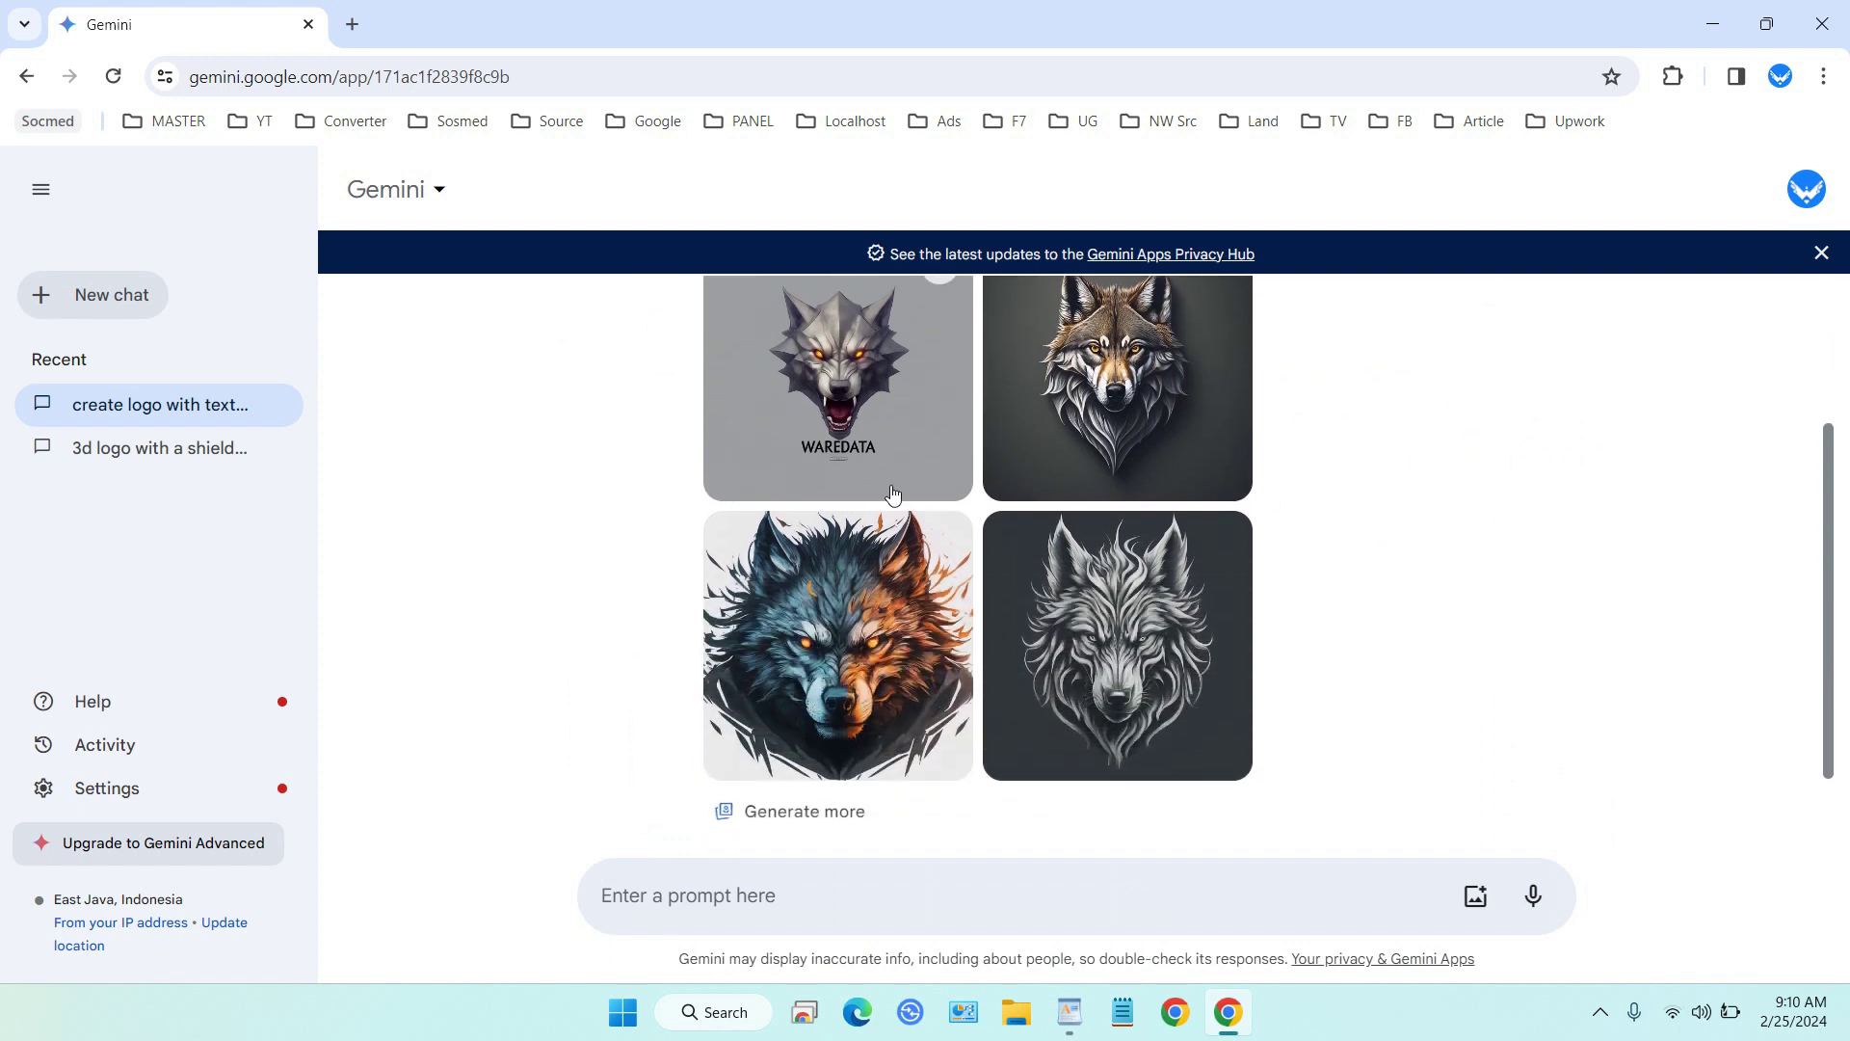
click(818, 434)
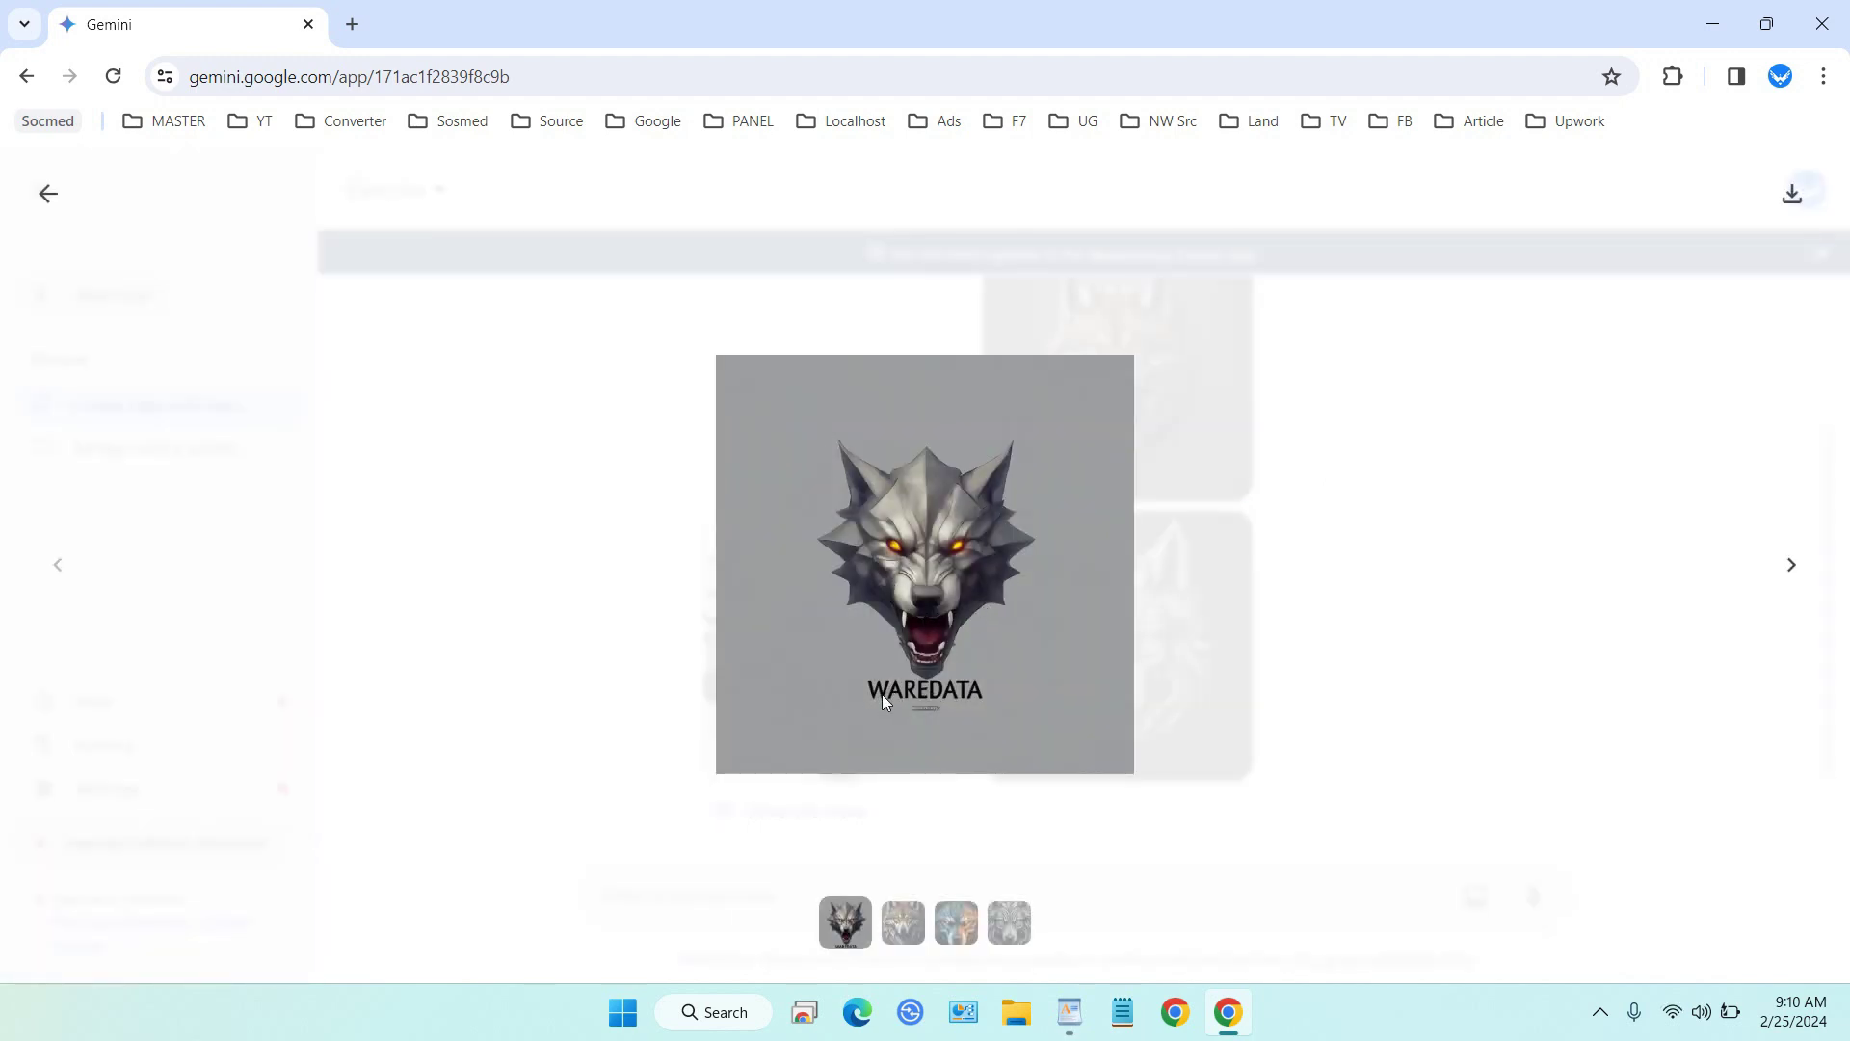
click(1788, 564)
click(1789, 565)
click(1786, 565)
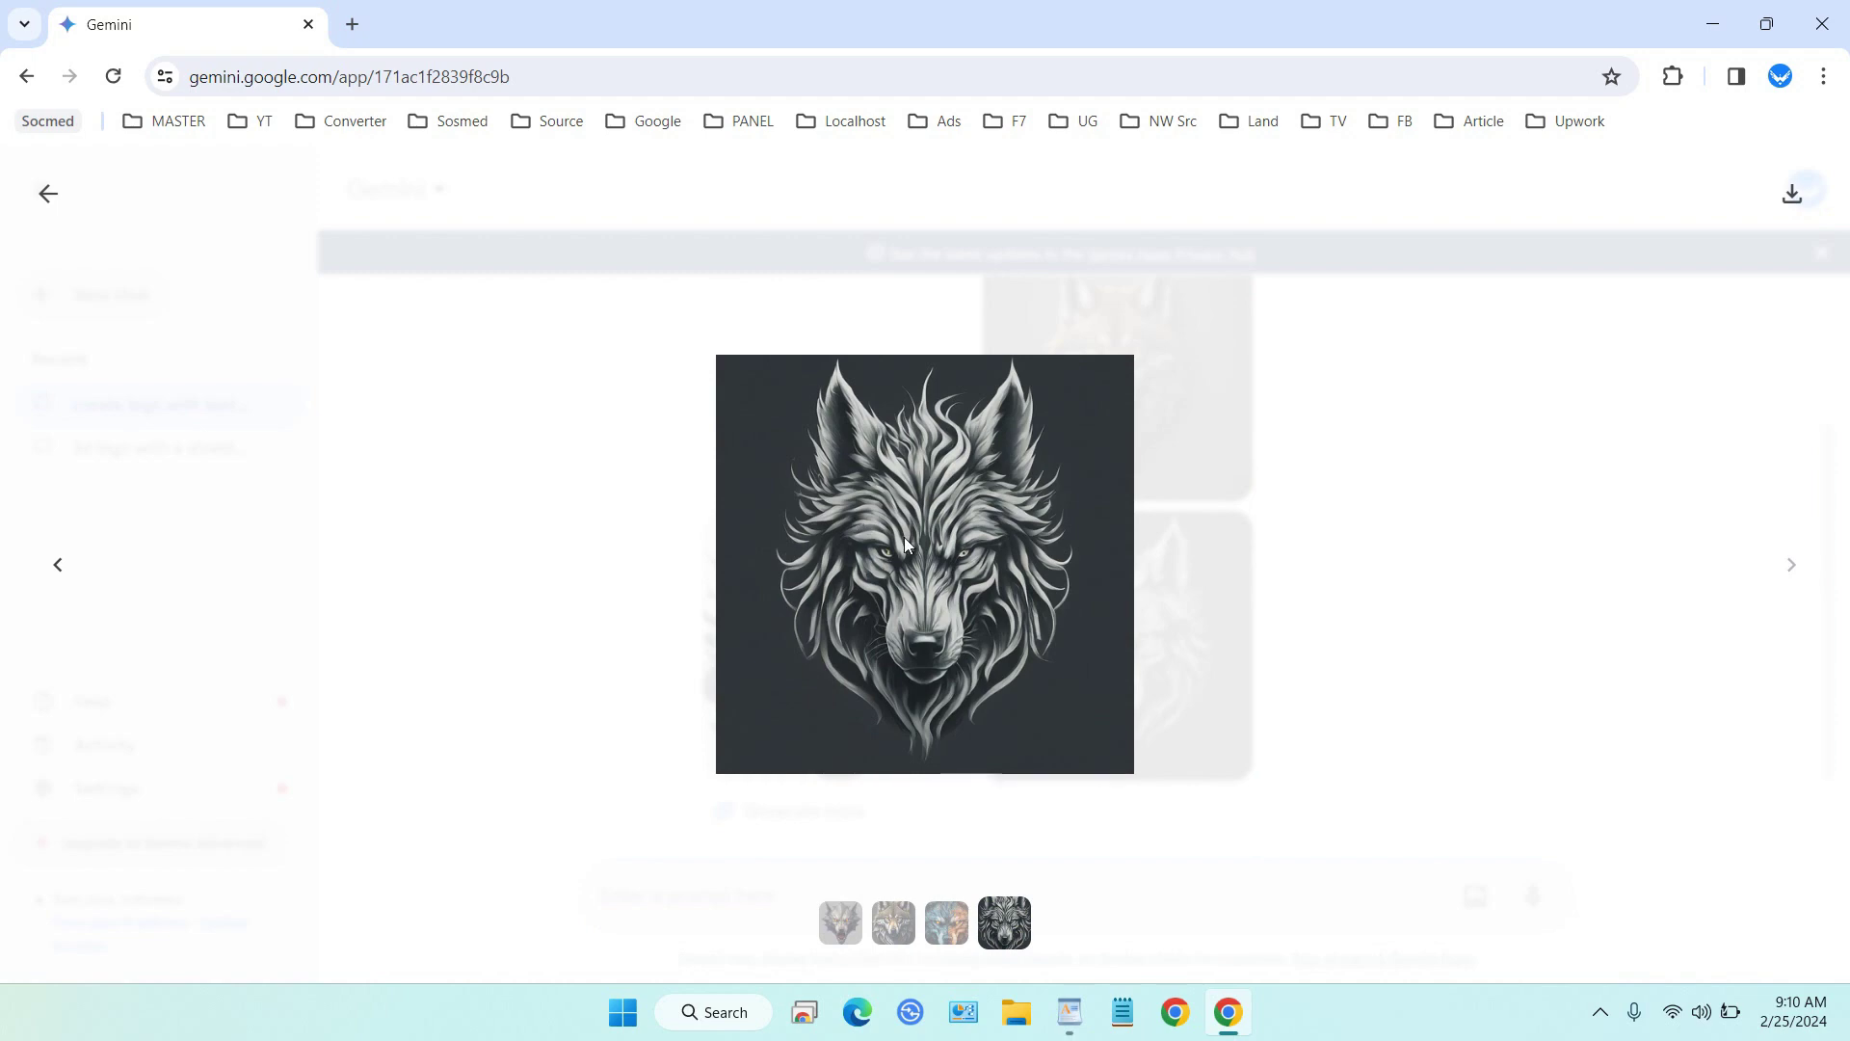
click(50, 196)
scroll(1204, 675, down, 1)
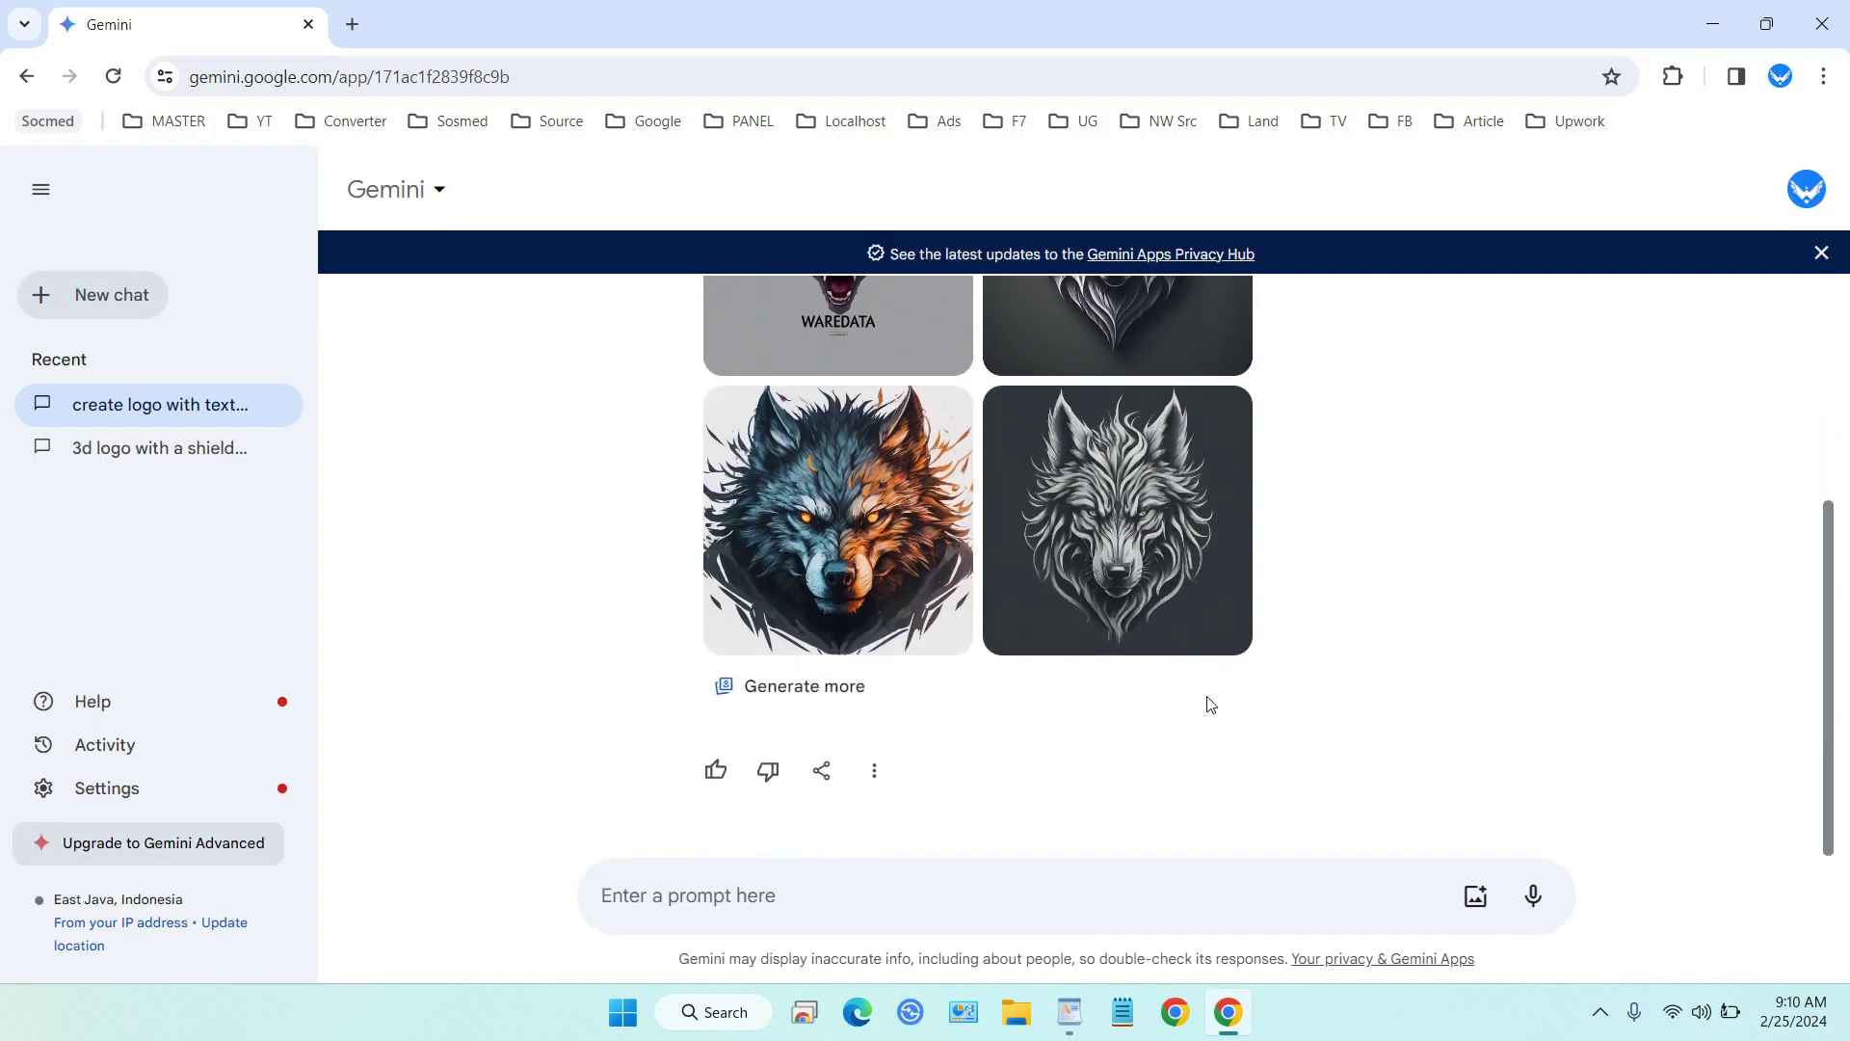
Switch to WordPad and copy the whole paragraph starting "A bold and playful logo with the text "waredata"".
click(1070, 1012)
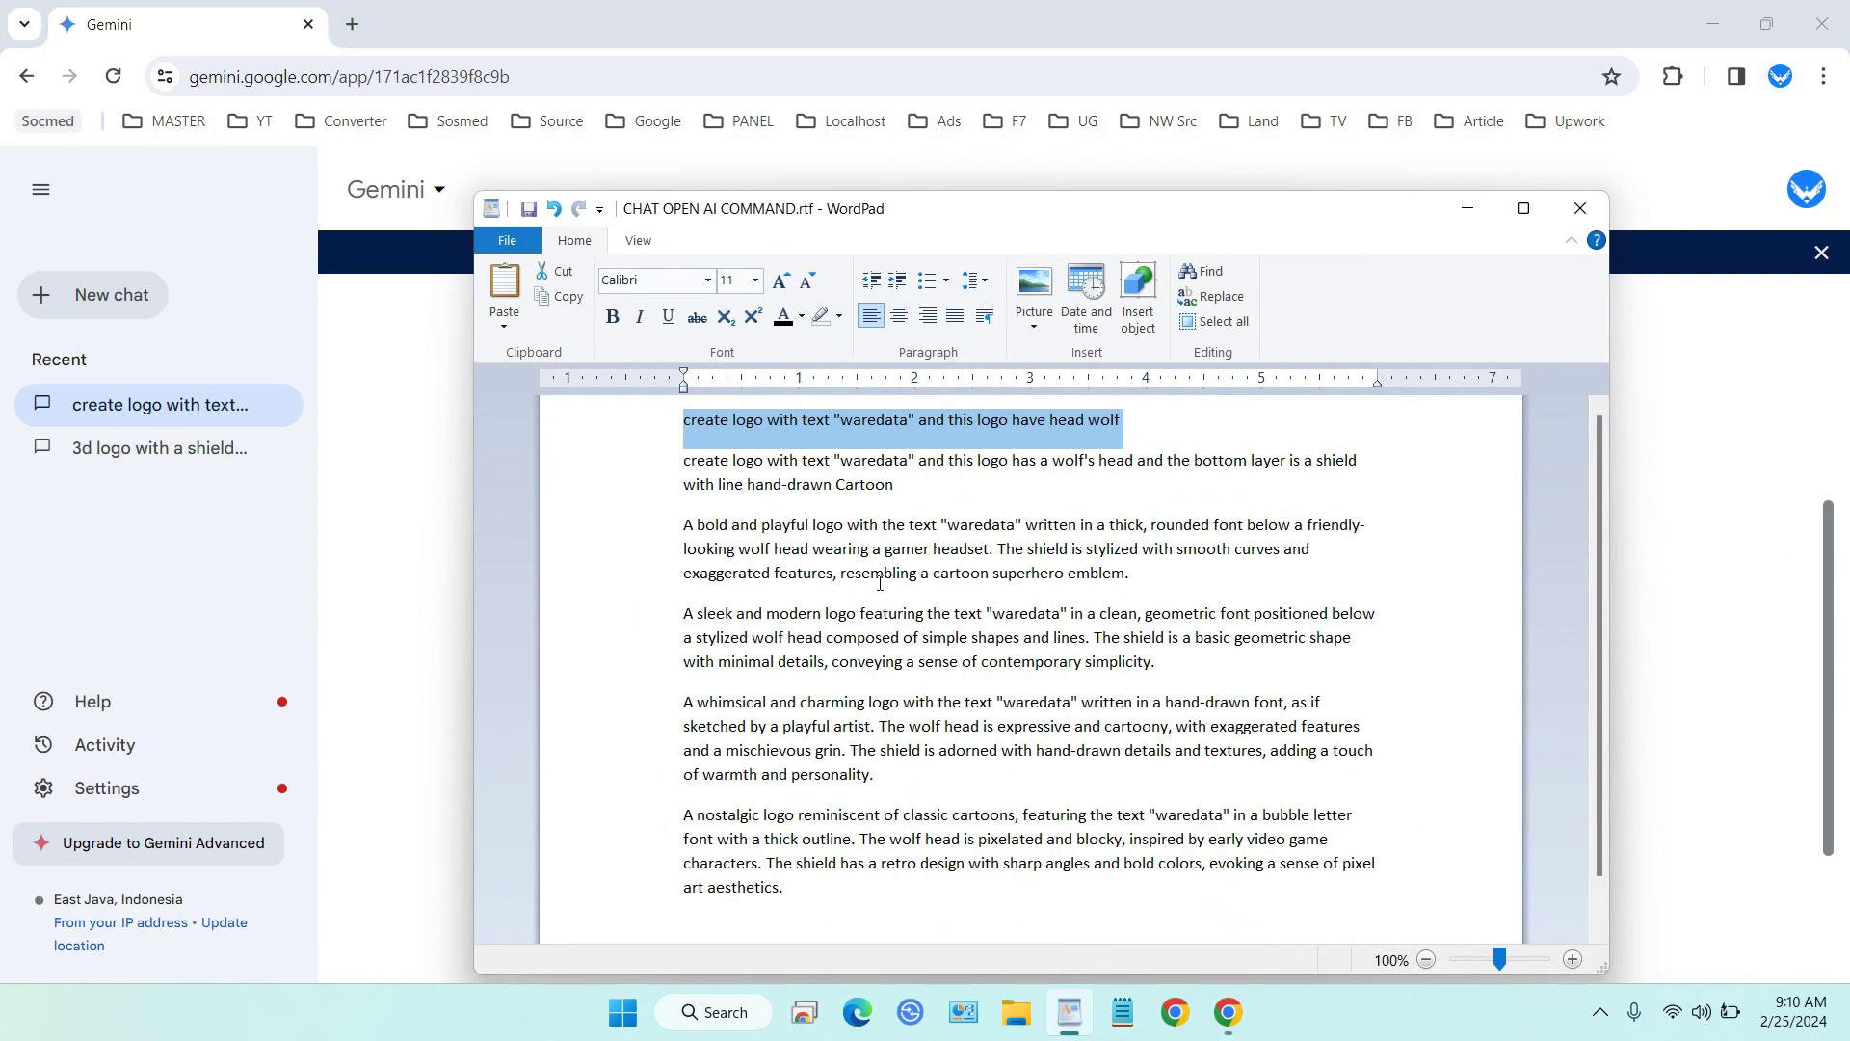
drag(684, 524, 1180, 591)
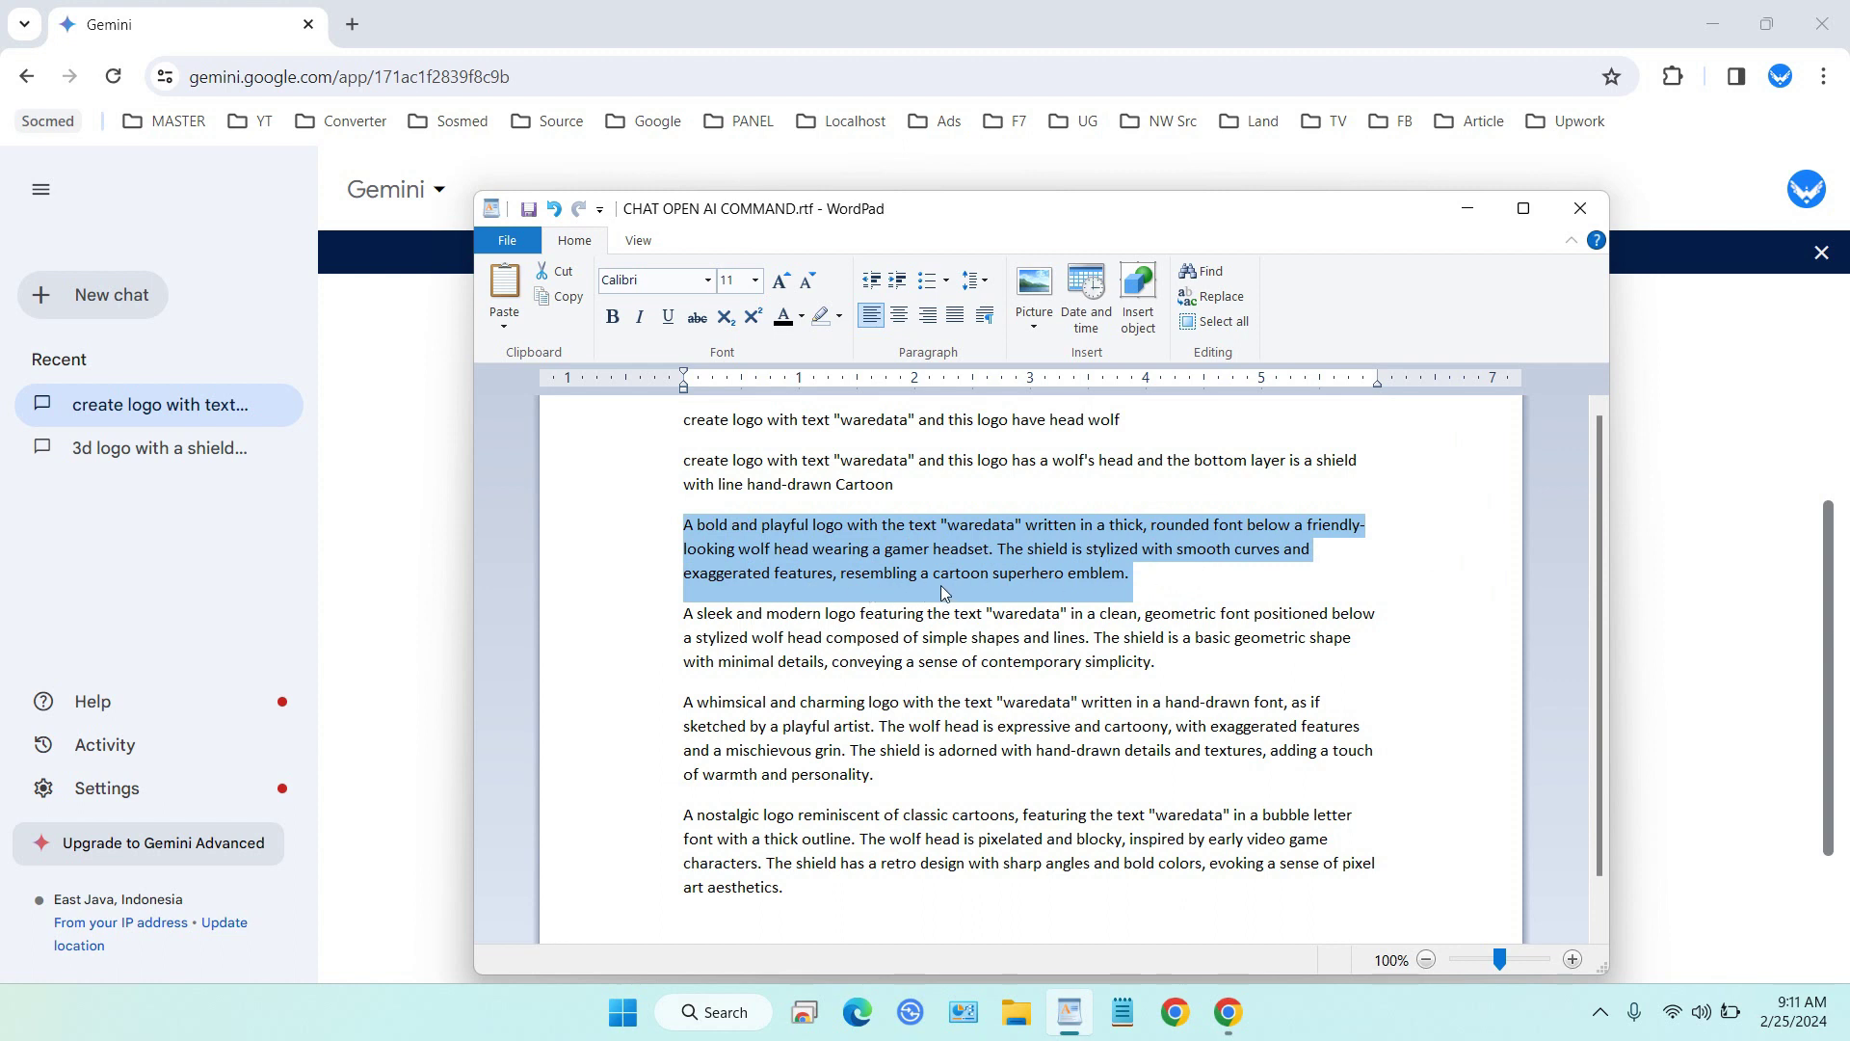
right_click(1104, 575)
click(1143, 605)
click(1468, 208)
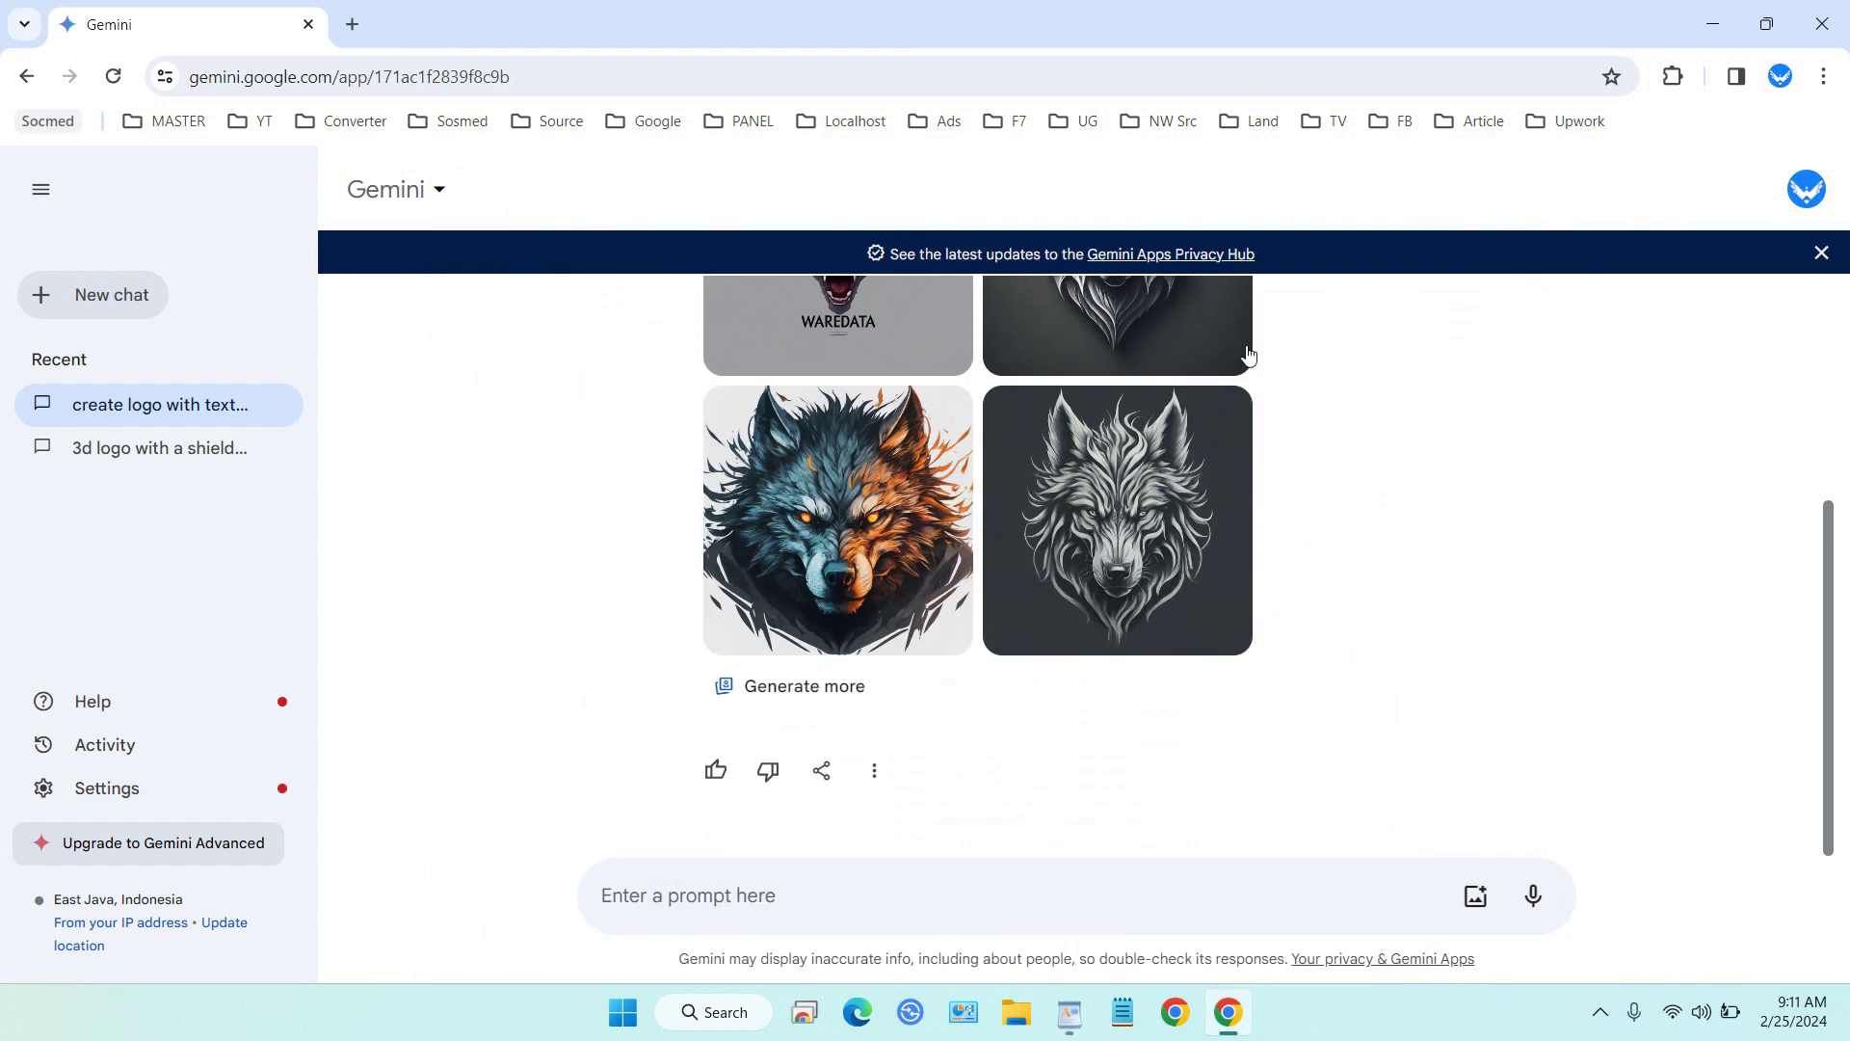
Paste the bold and playful "waredata" logo prompt into the same Gemini chat, compare it with the earlier results, and submit it.
click(938, 893)
key(ctrl+v)
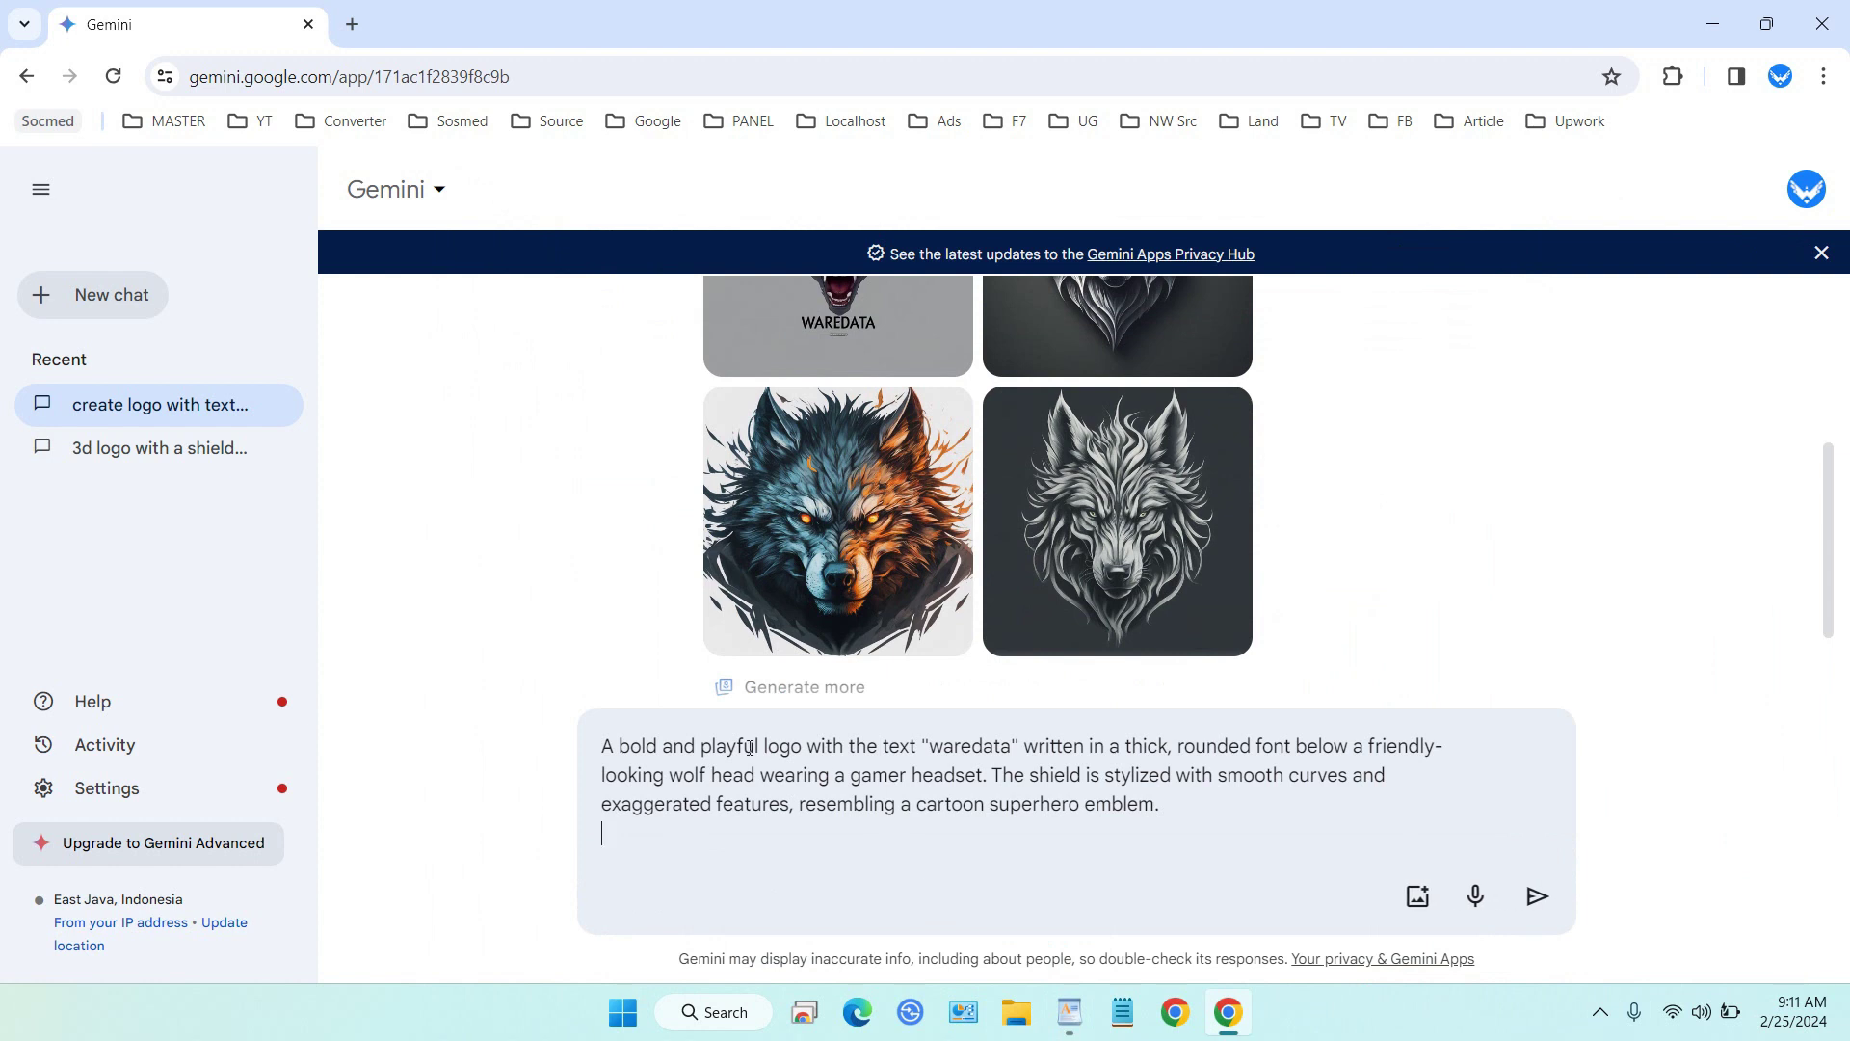
drag(601, 748, 1169, 747)
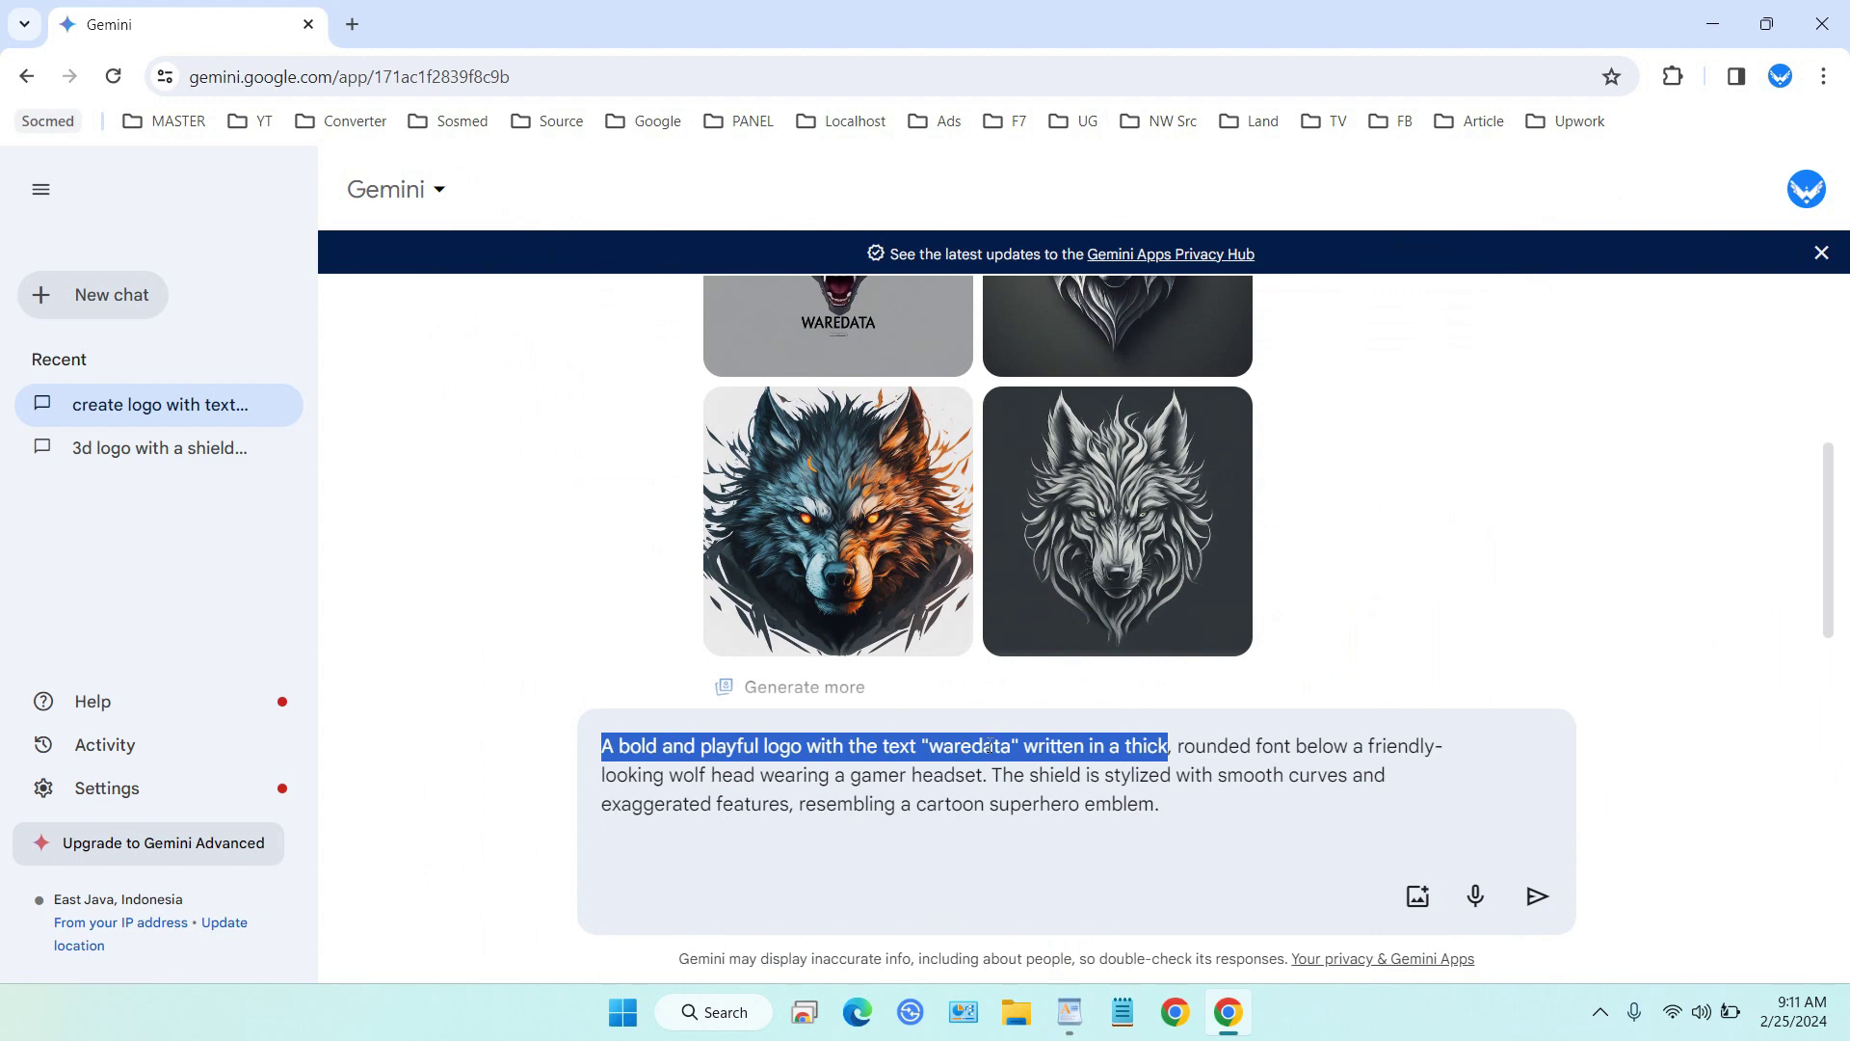
scroll(980, 651, up, 4)
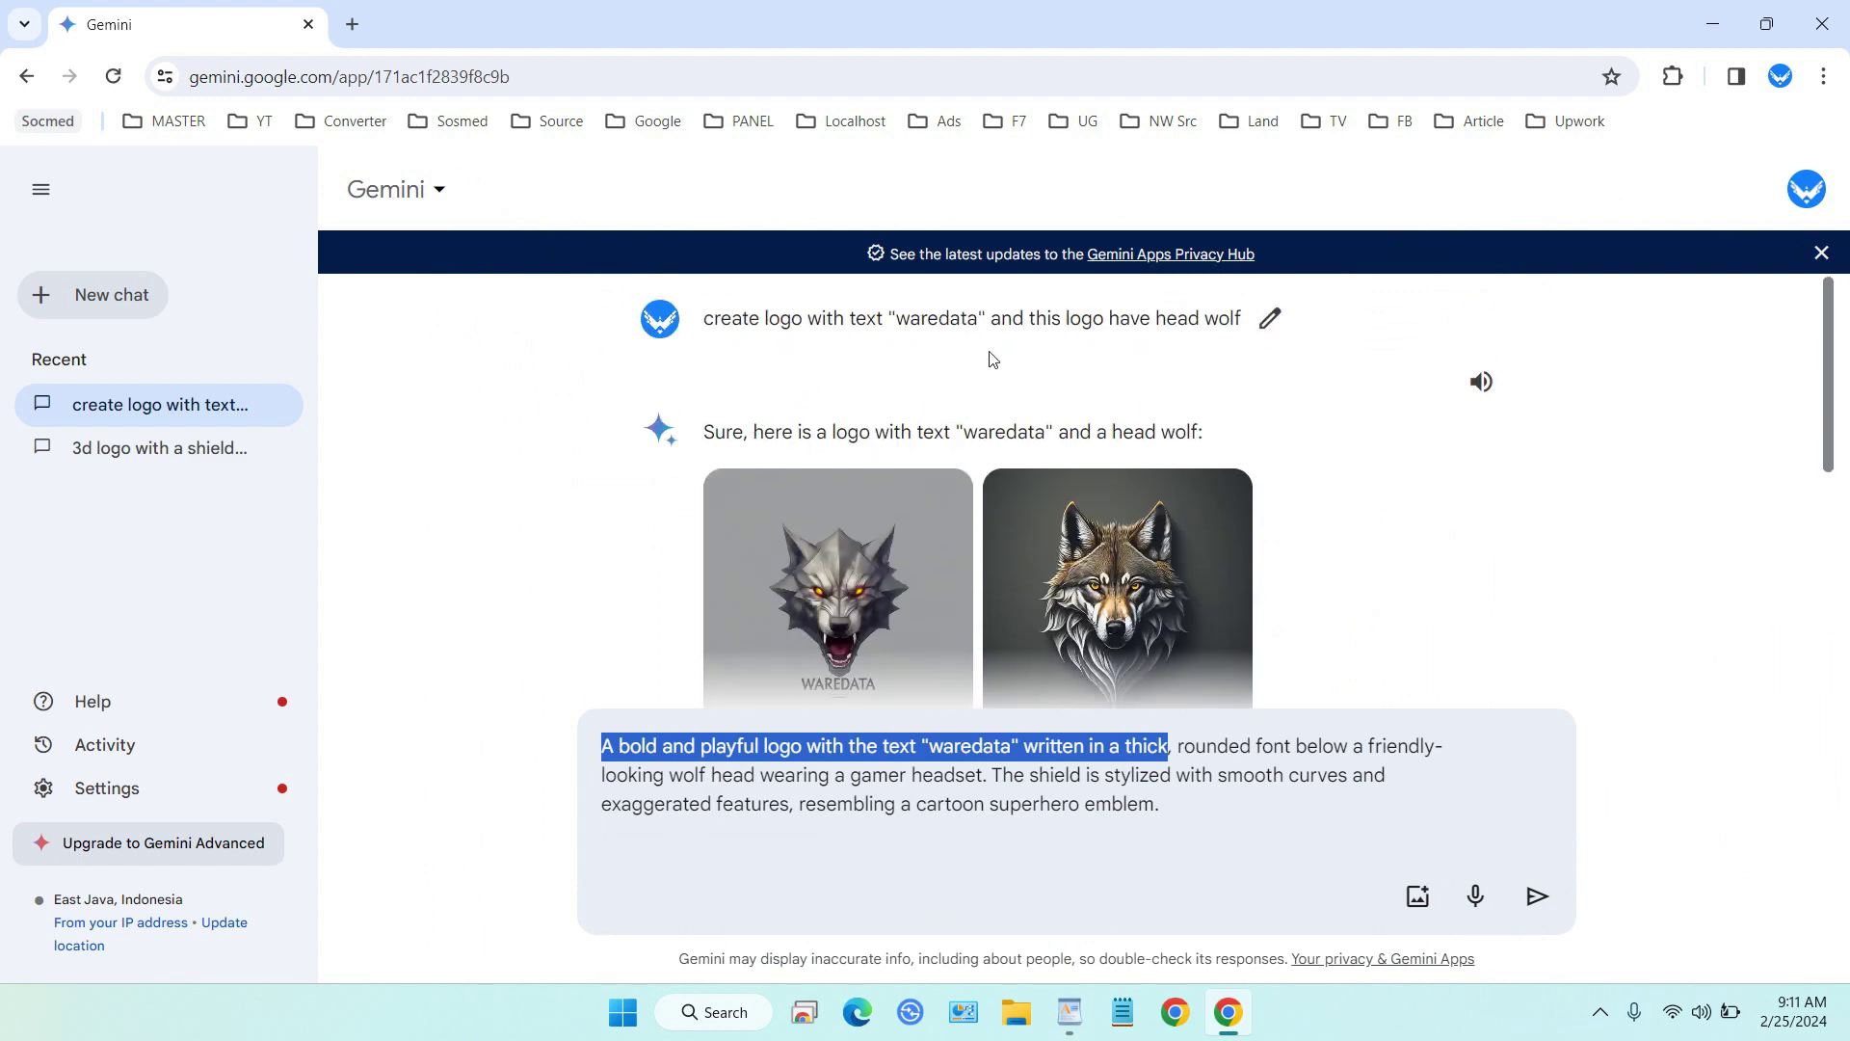
mouse_move(1107, 512)
scroll(1086, 510, down, 3)
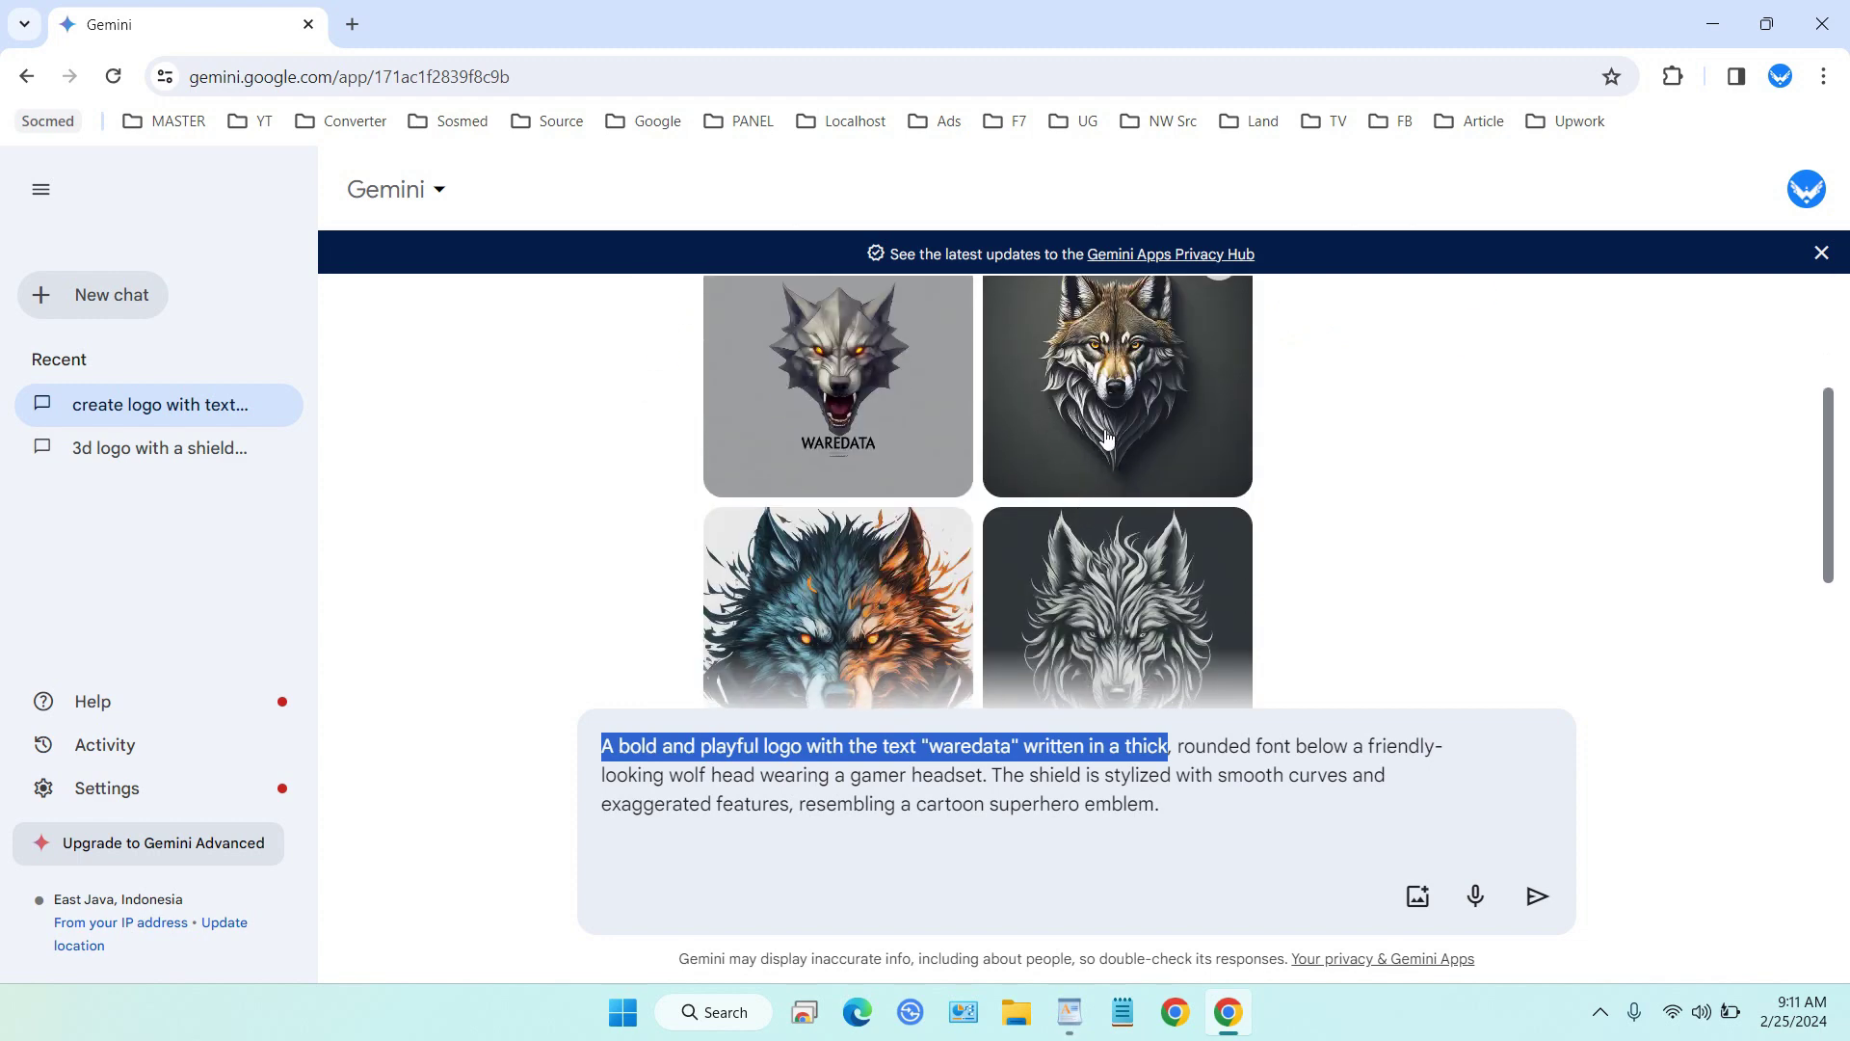
scroll(1112, 444, down, 2)
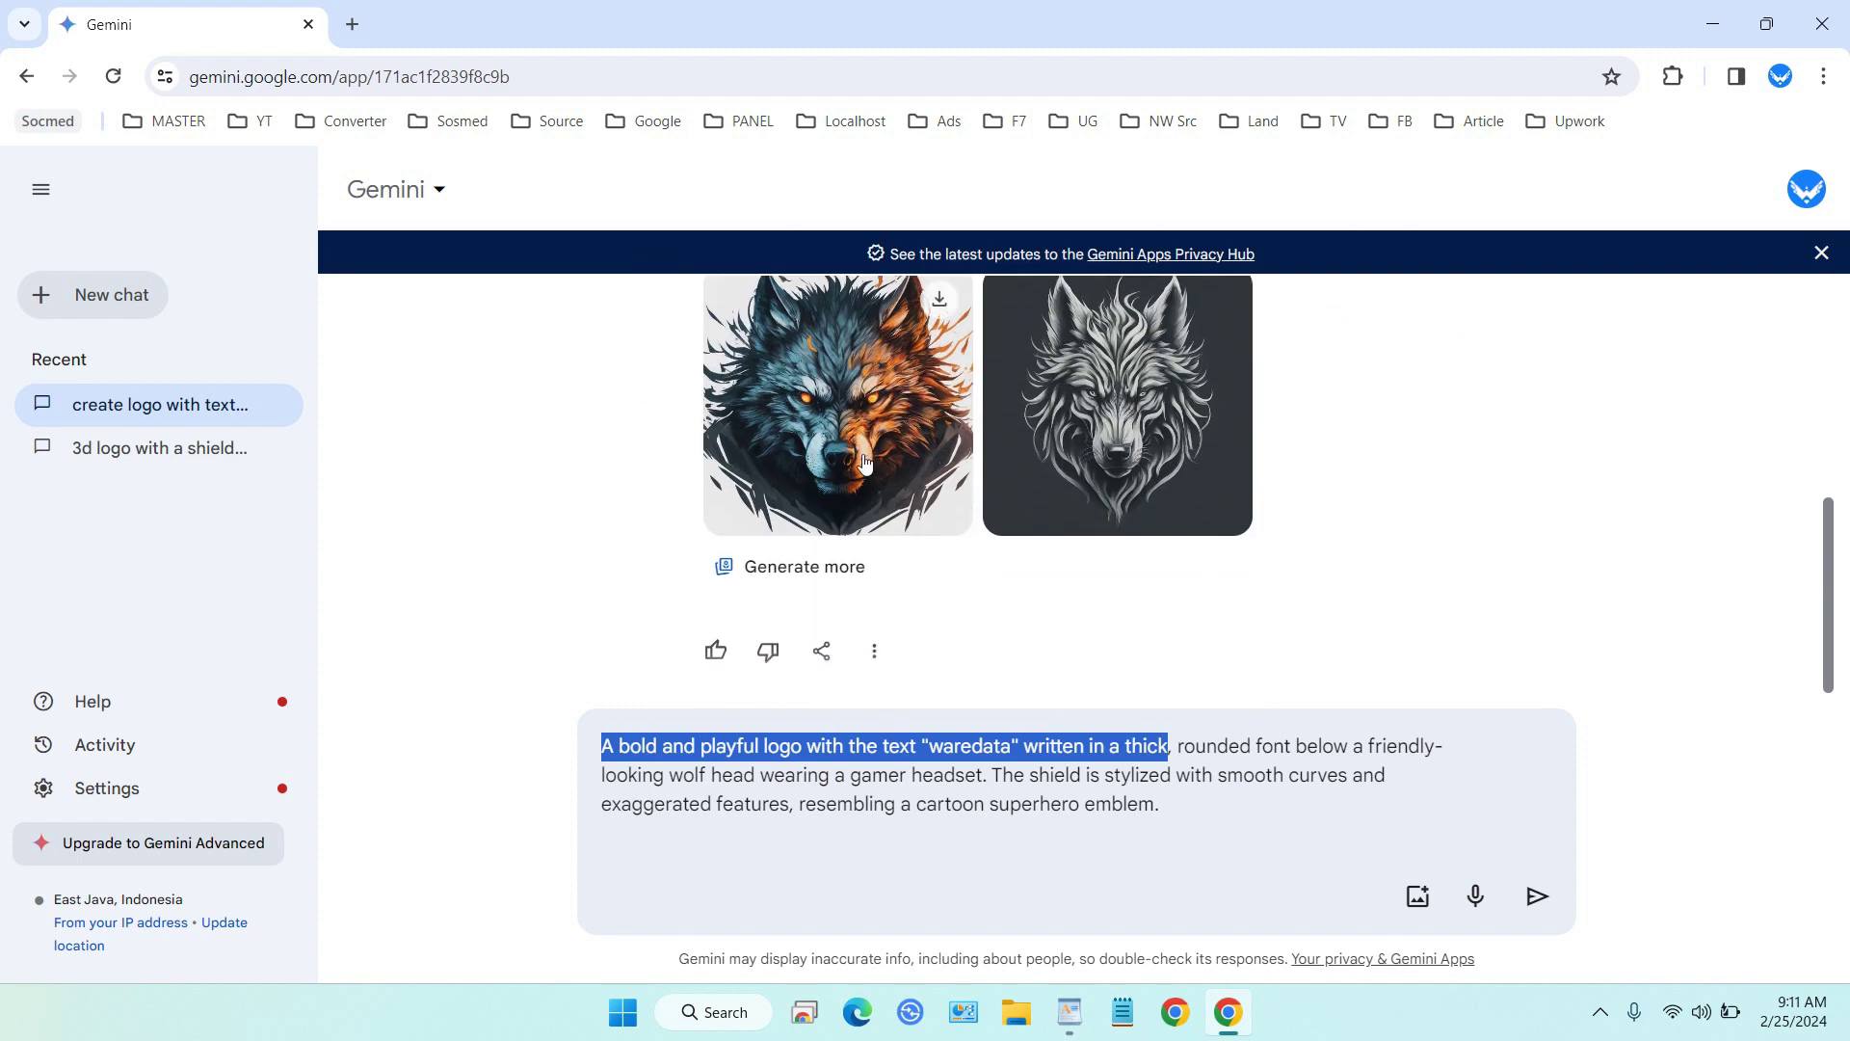
scroll(1112, 444, up, 2)
scroll(1112, 445, down, 2)
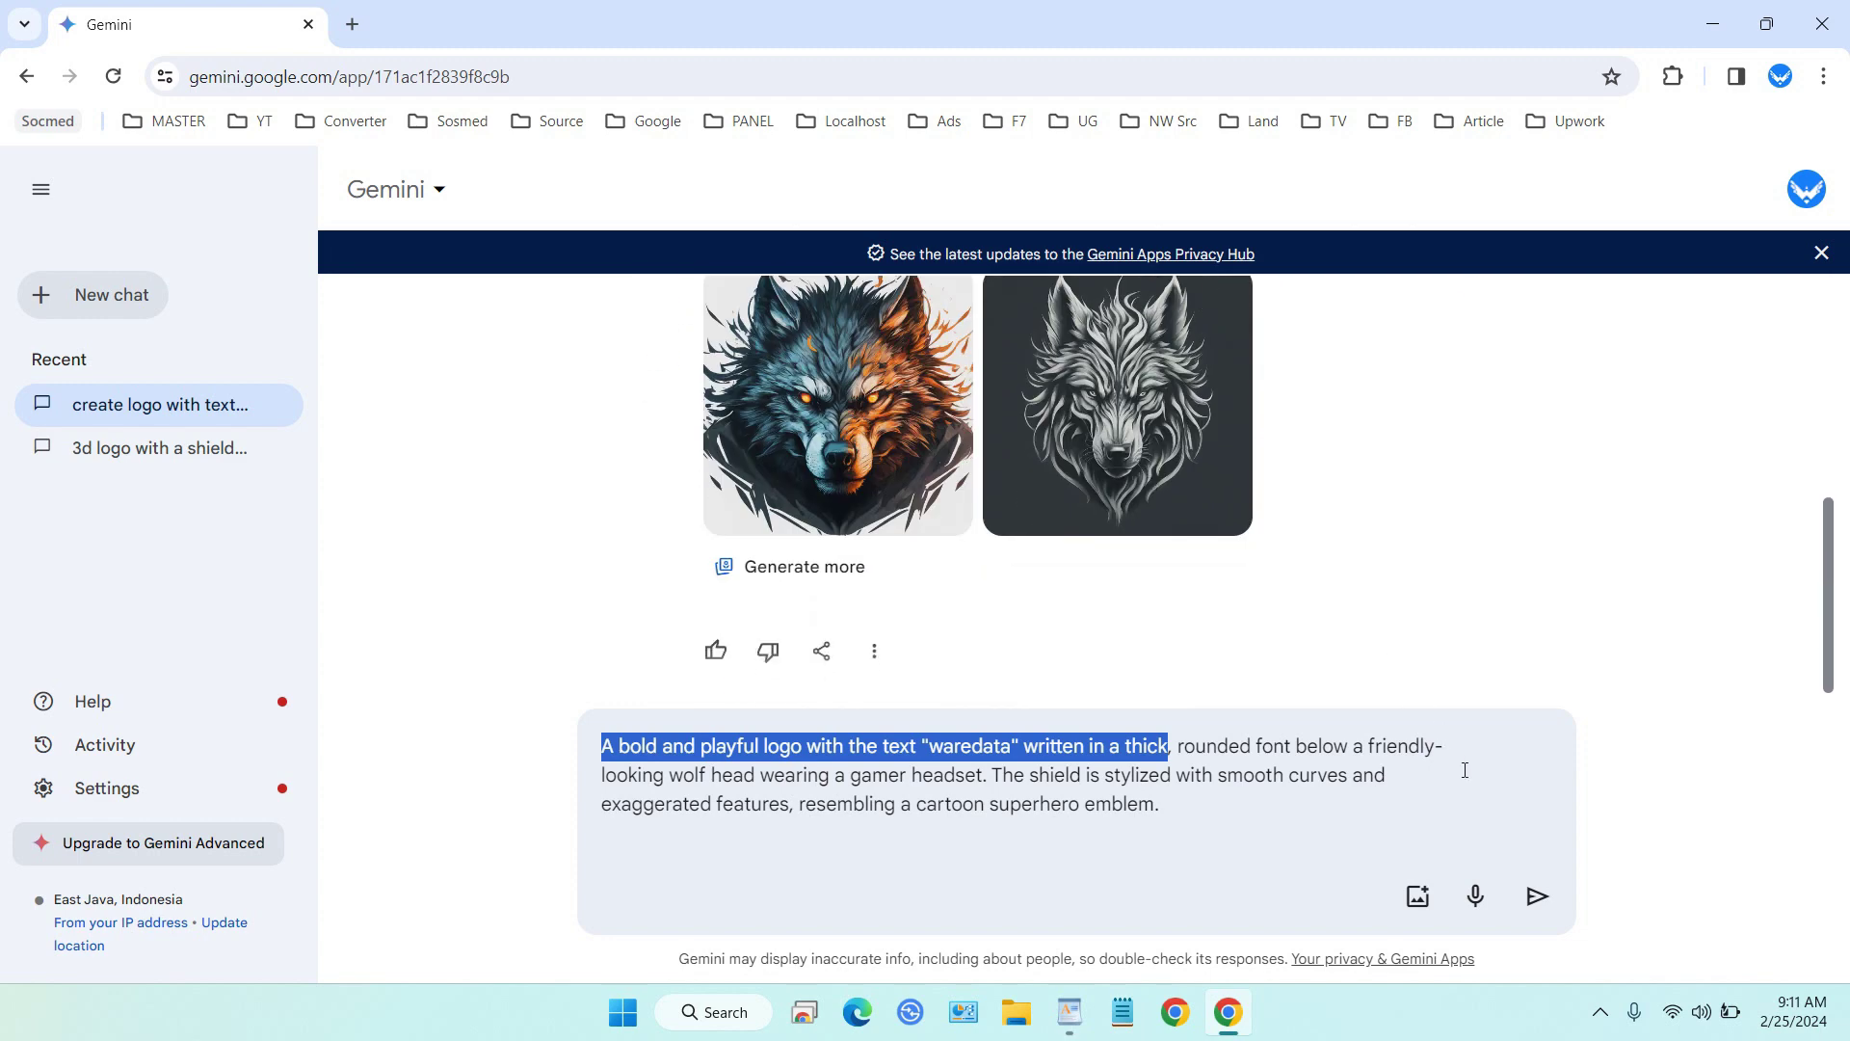
click(1537, 896)
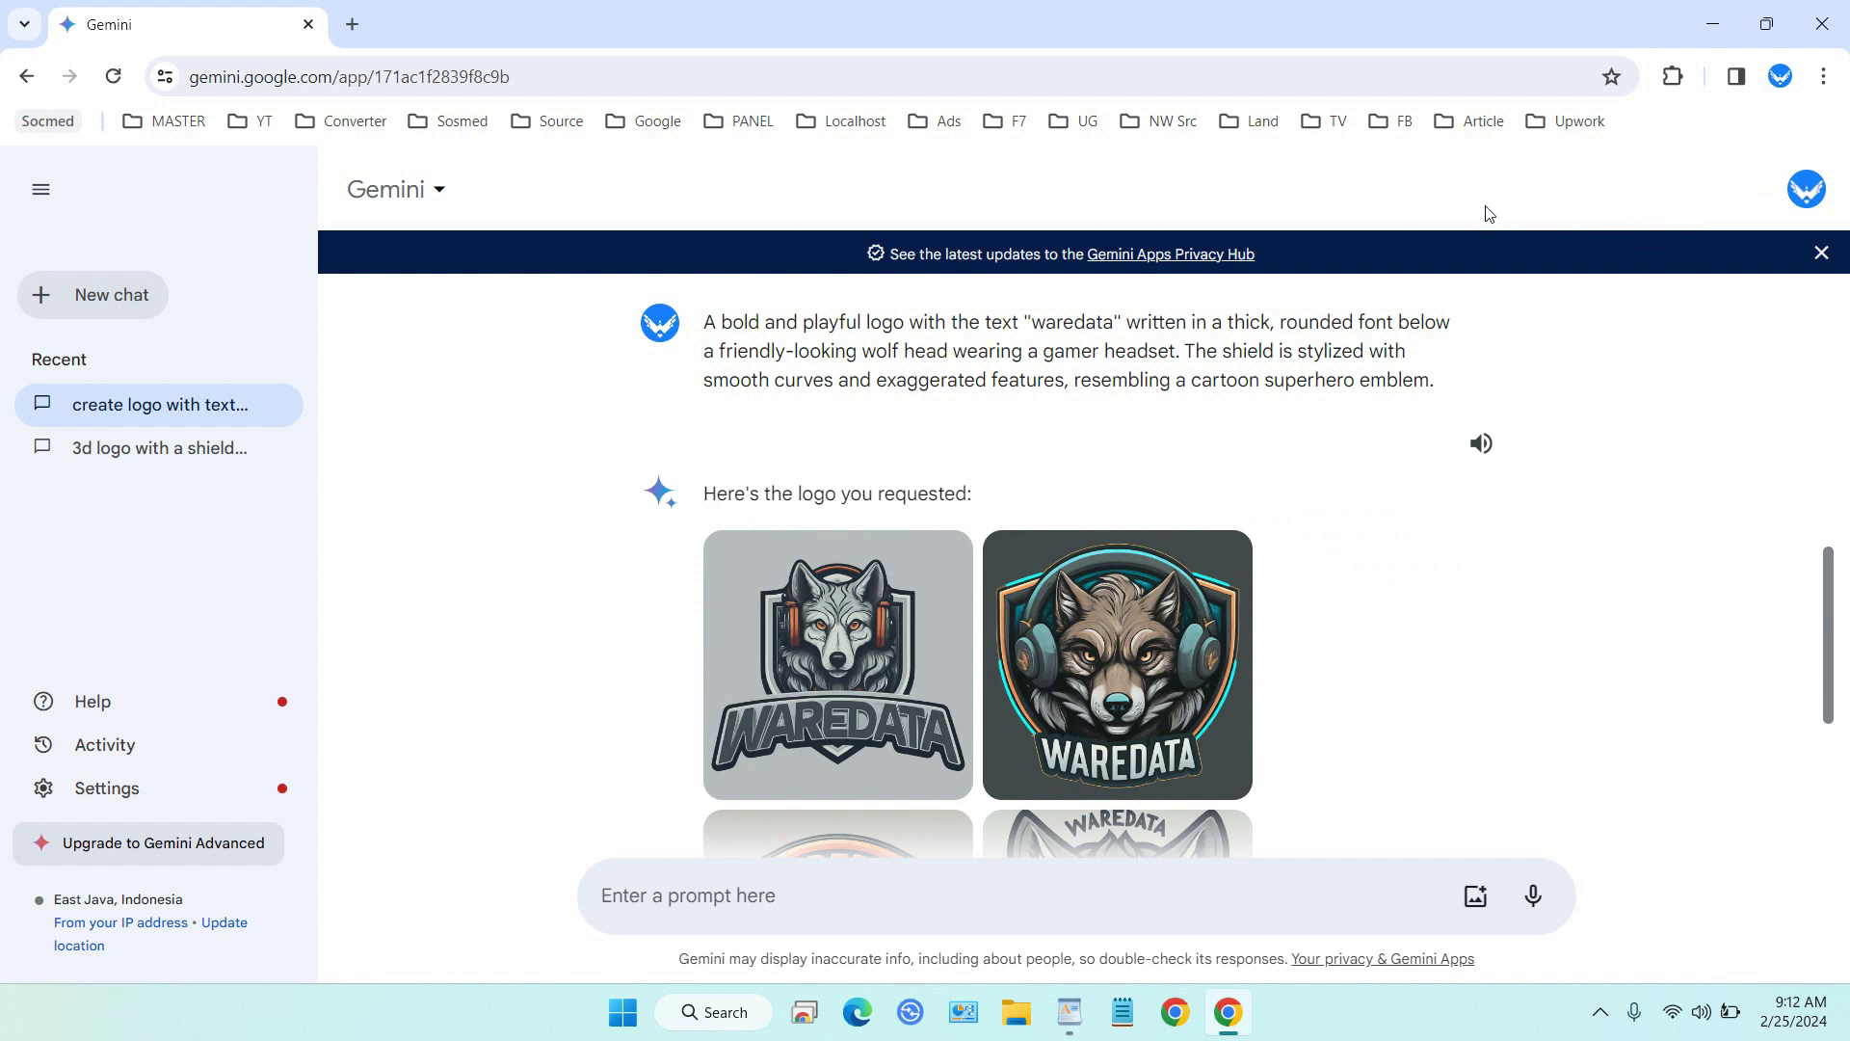
Review the four new headset wolf logos and start a full-size download of the first one, the gray WAREDATA shield.
scroll(1443, 367, down, 3)
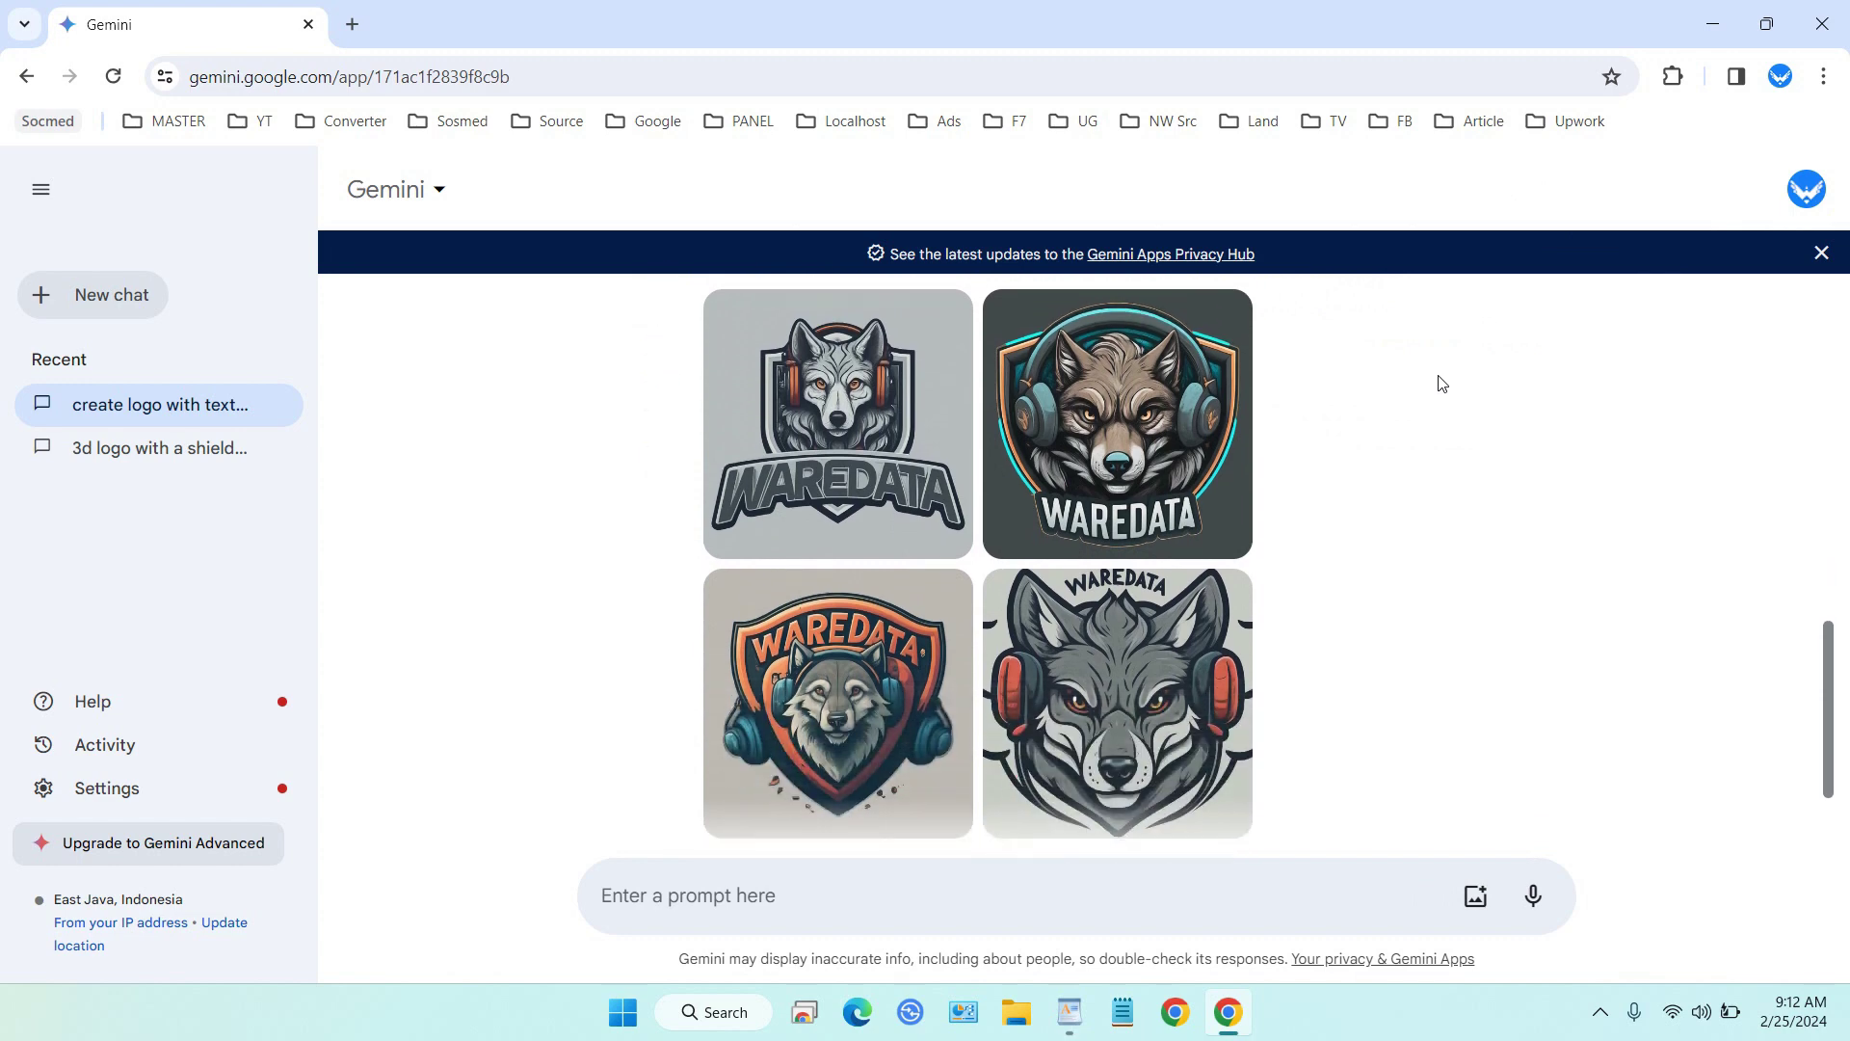
mouse_move(922, 489)
mouse_move(912, 740)
mouse_move(954, 640)
mouse_move(992, 612)
mouse_move(934, 326)
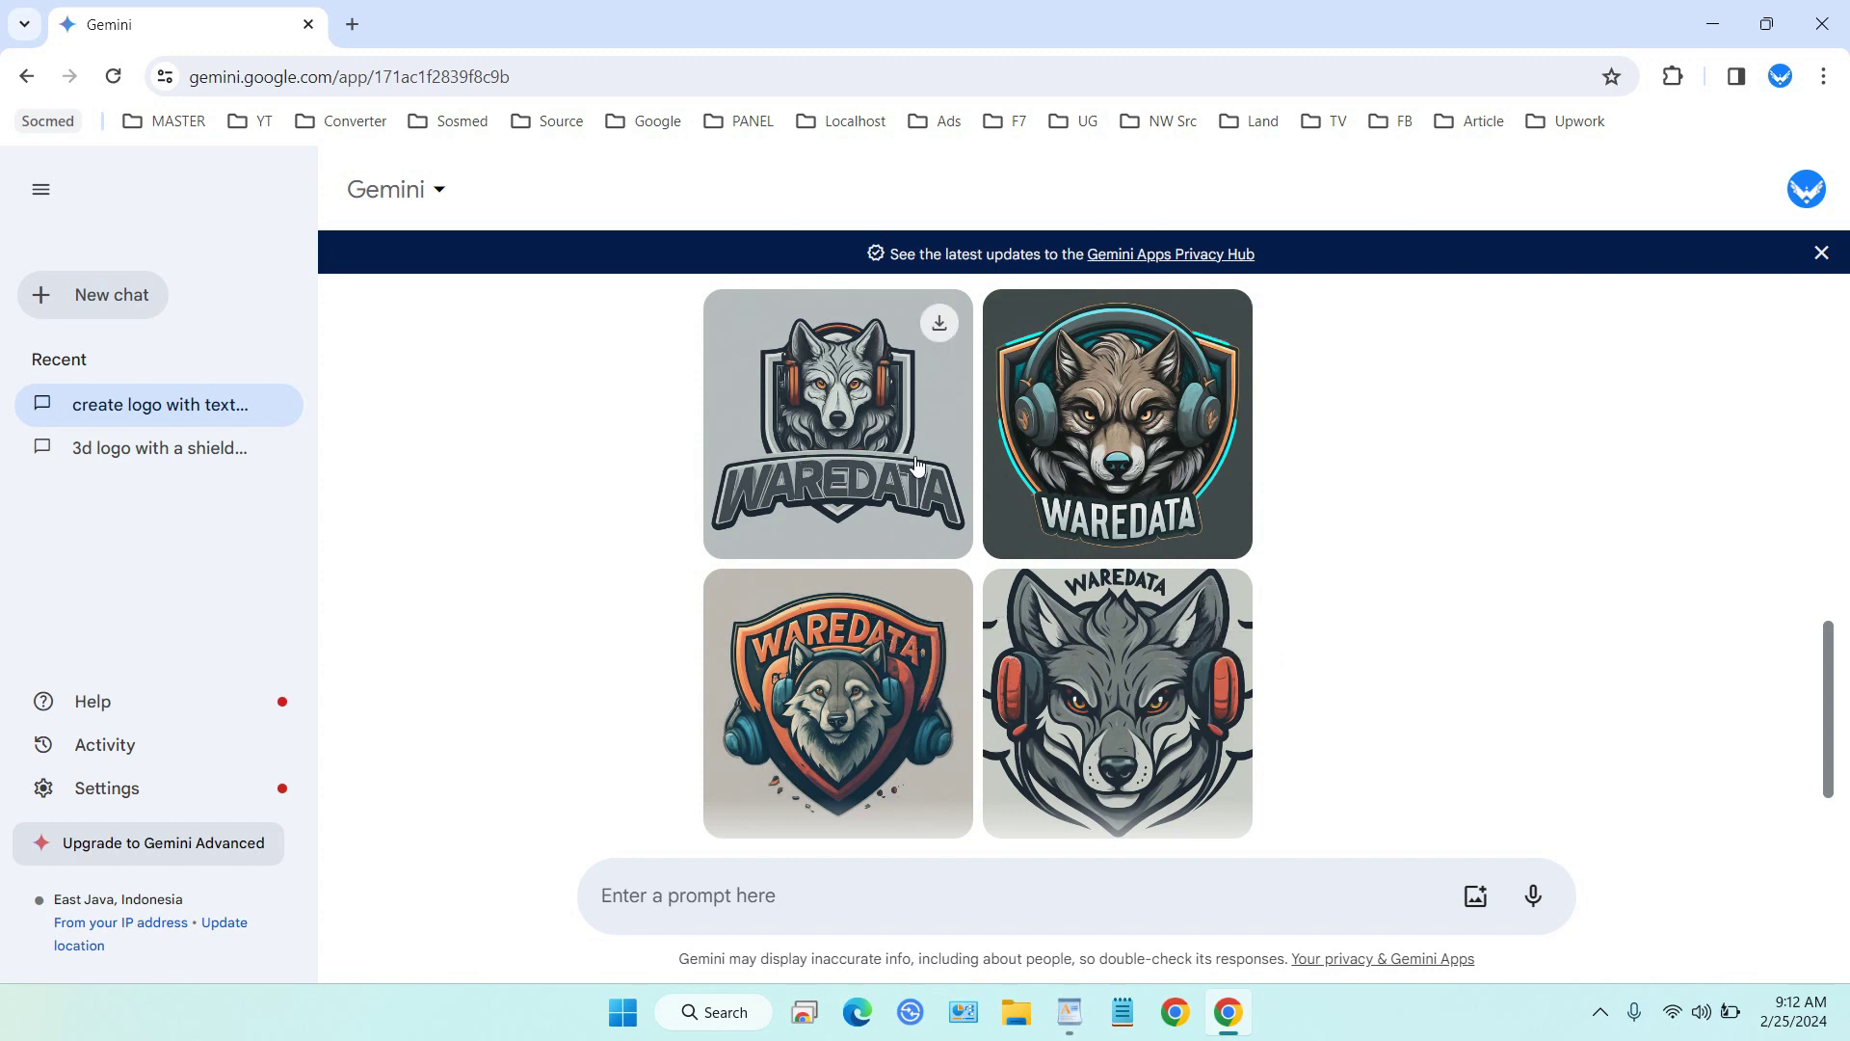
click(934, 326)
mouse_move(1208, 373)
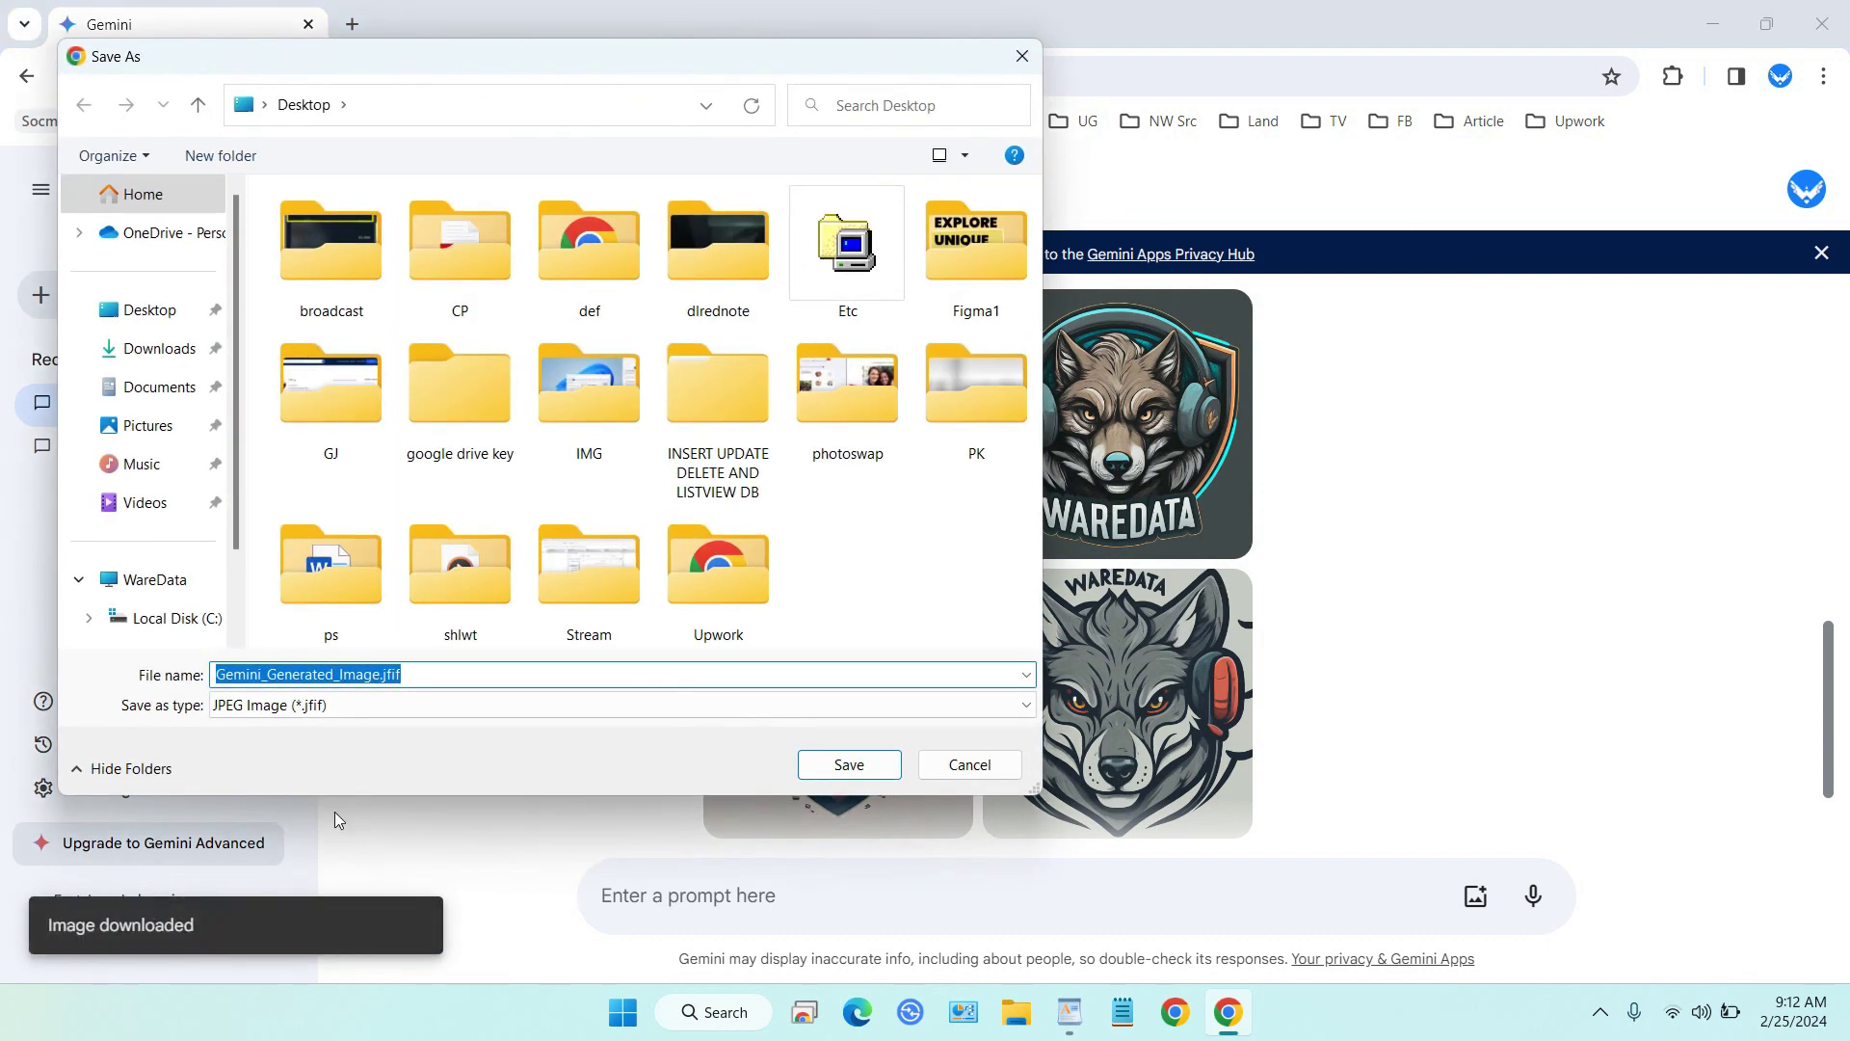
Create a Desktop folder named "logo from gemini" and save the image in it as Gemini_Generated_Image.jfif.
click(221, 155)
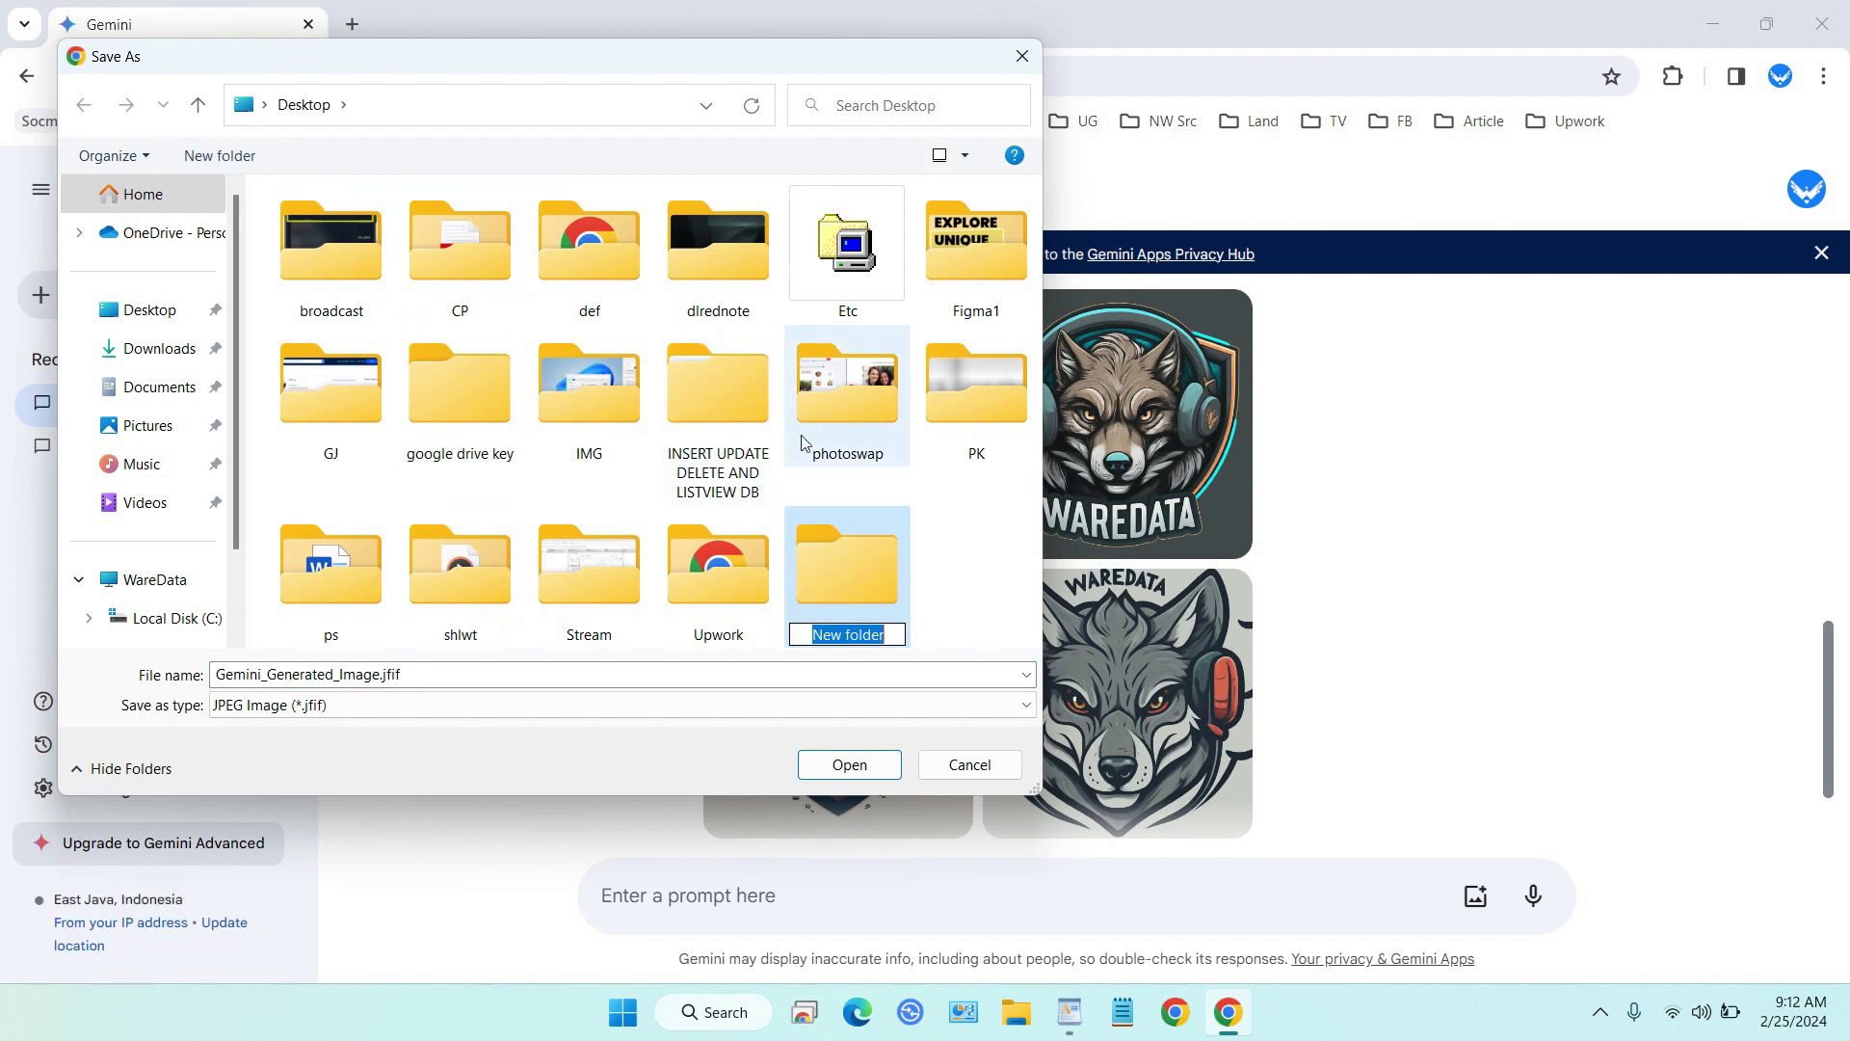
text(logo)
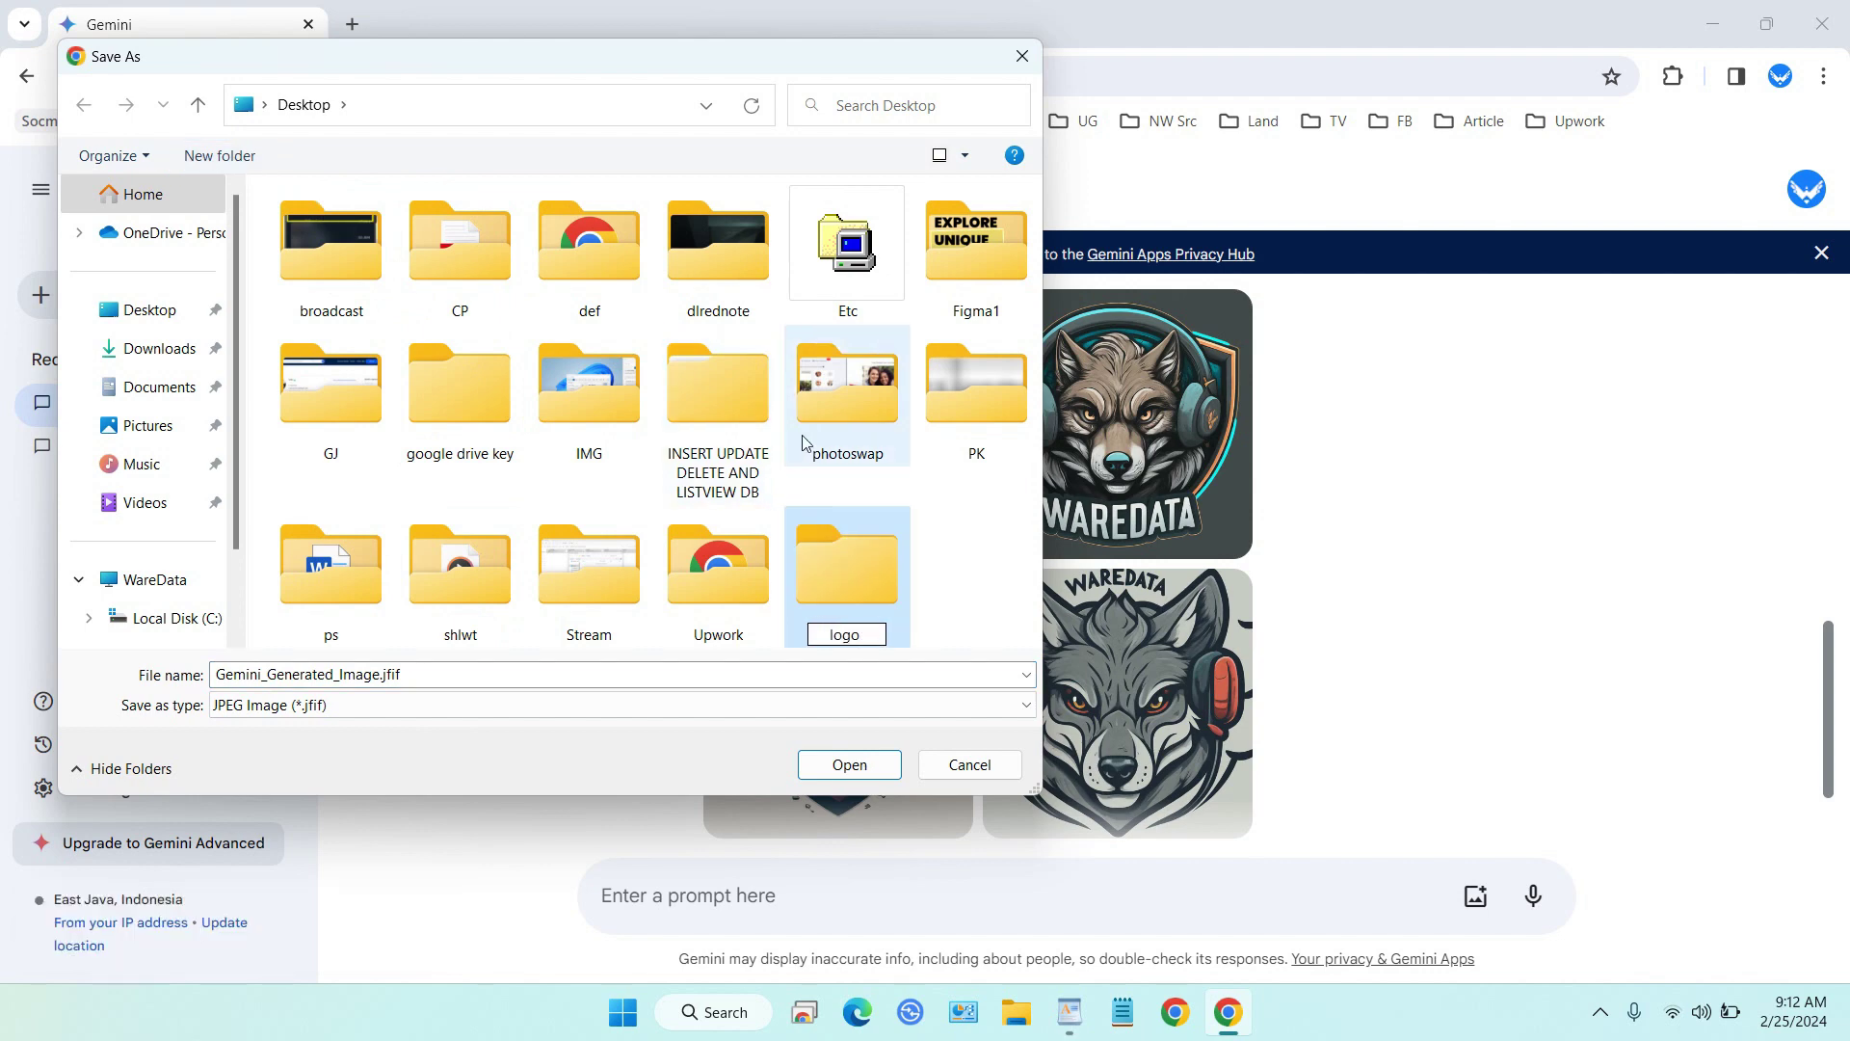
text( from gemini)
key(Return)
key(Return)
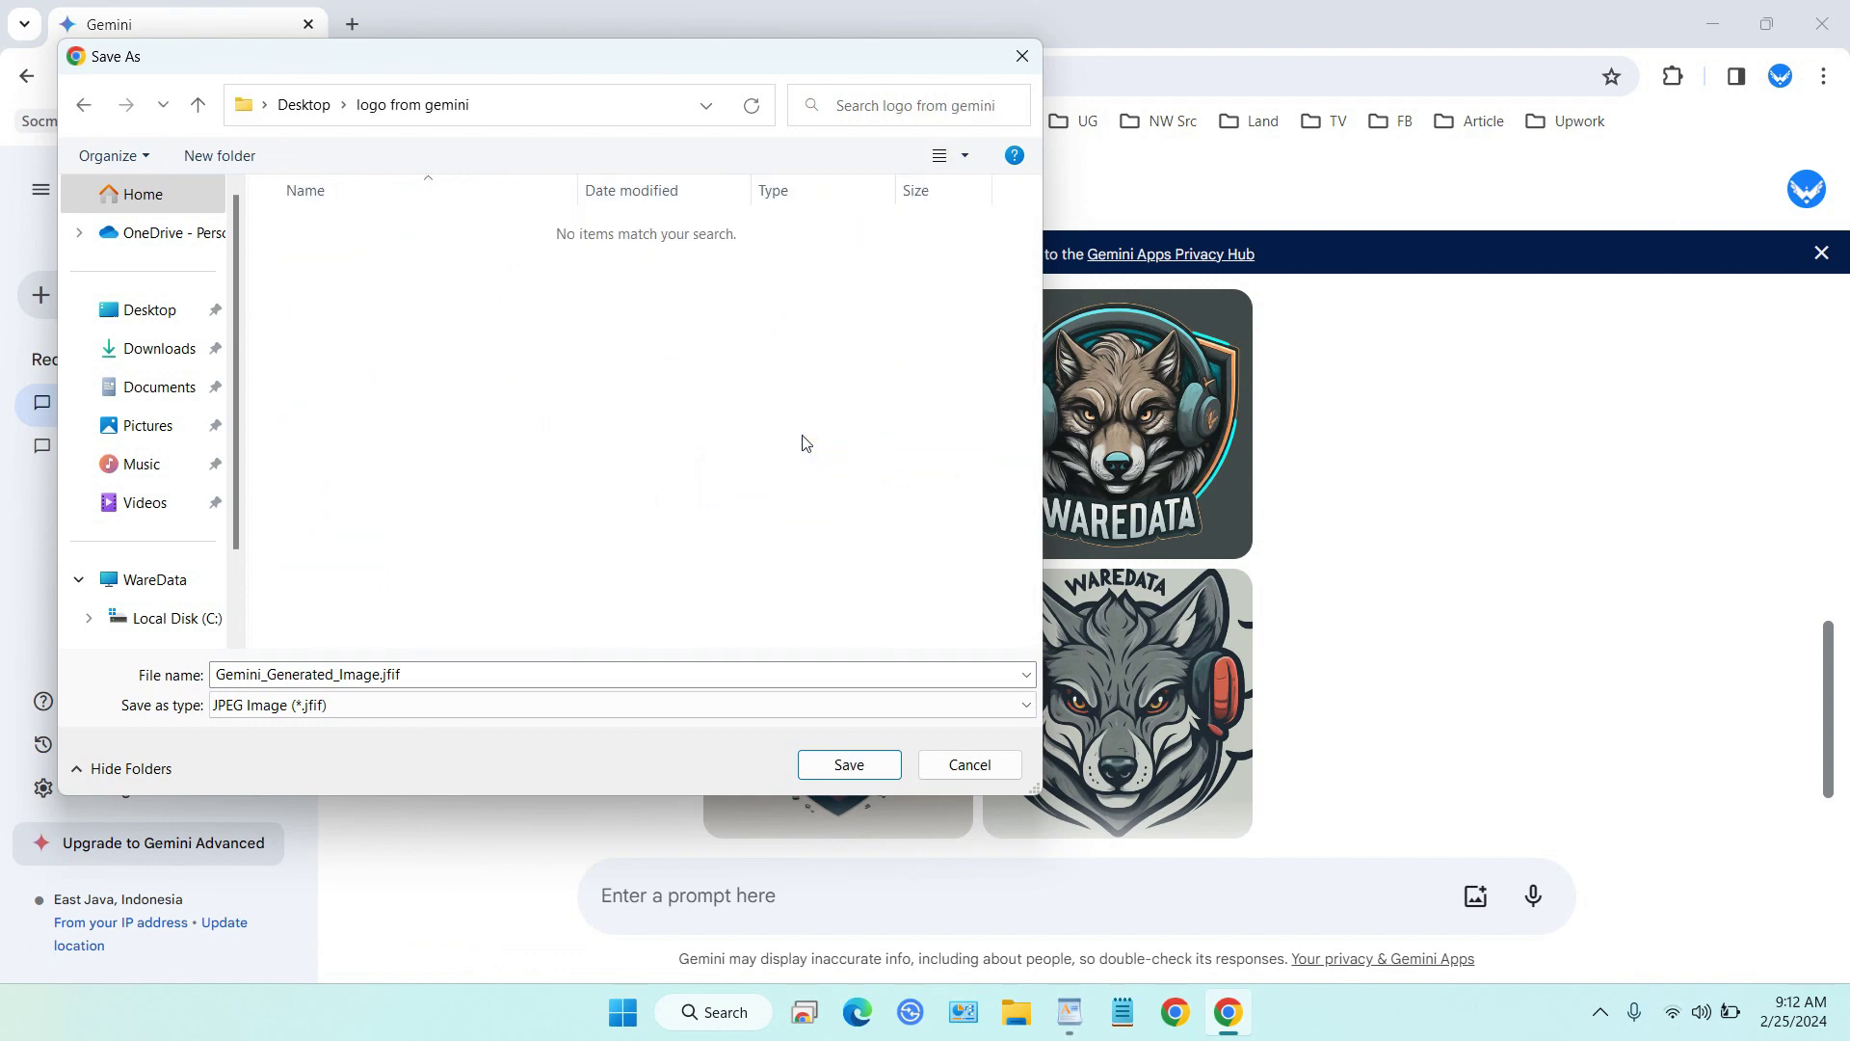
click(847, 765)
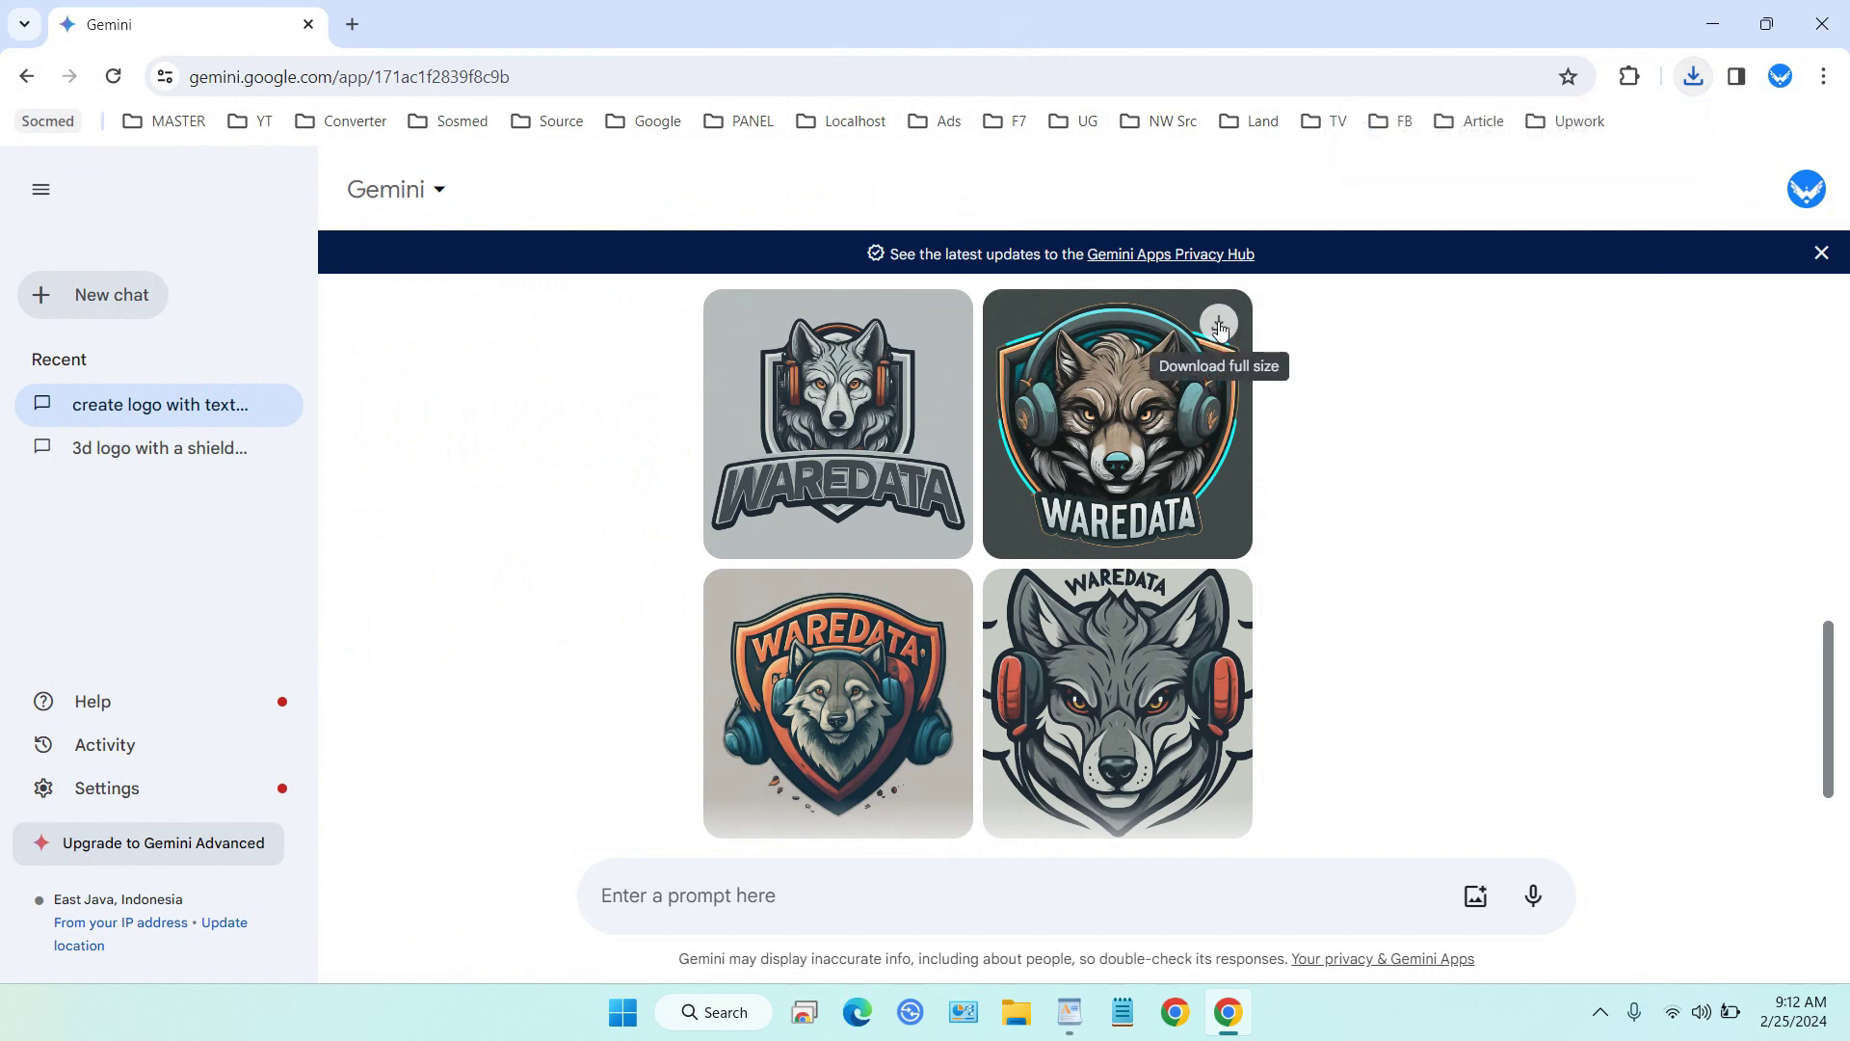
Download the second logo, the brown wolf on a dark background, into "logo from gemini" as Gemini_Generated_Image (1).jfif.
click(1219, 327)
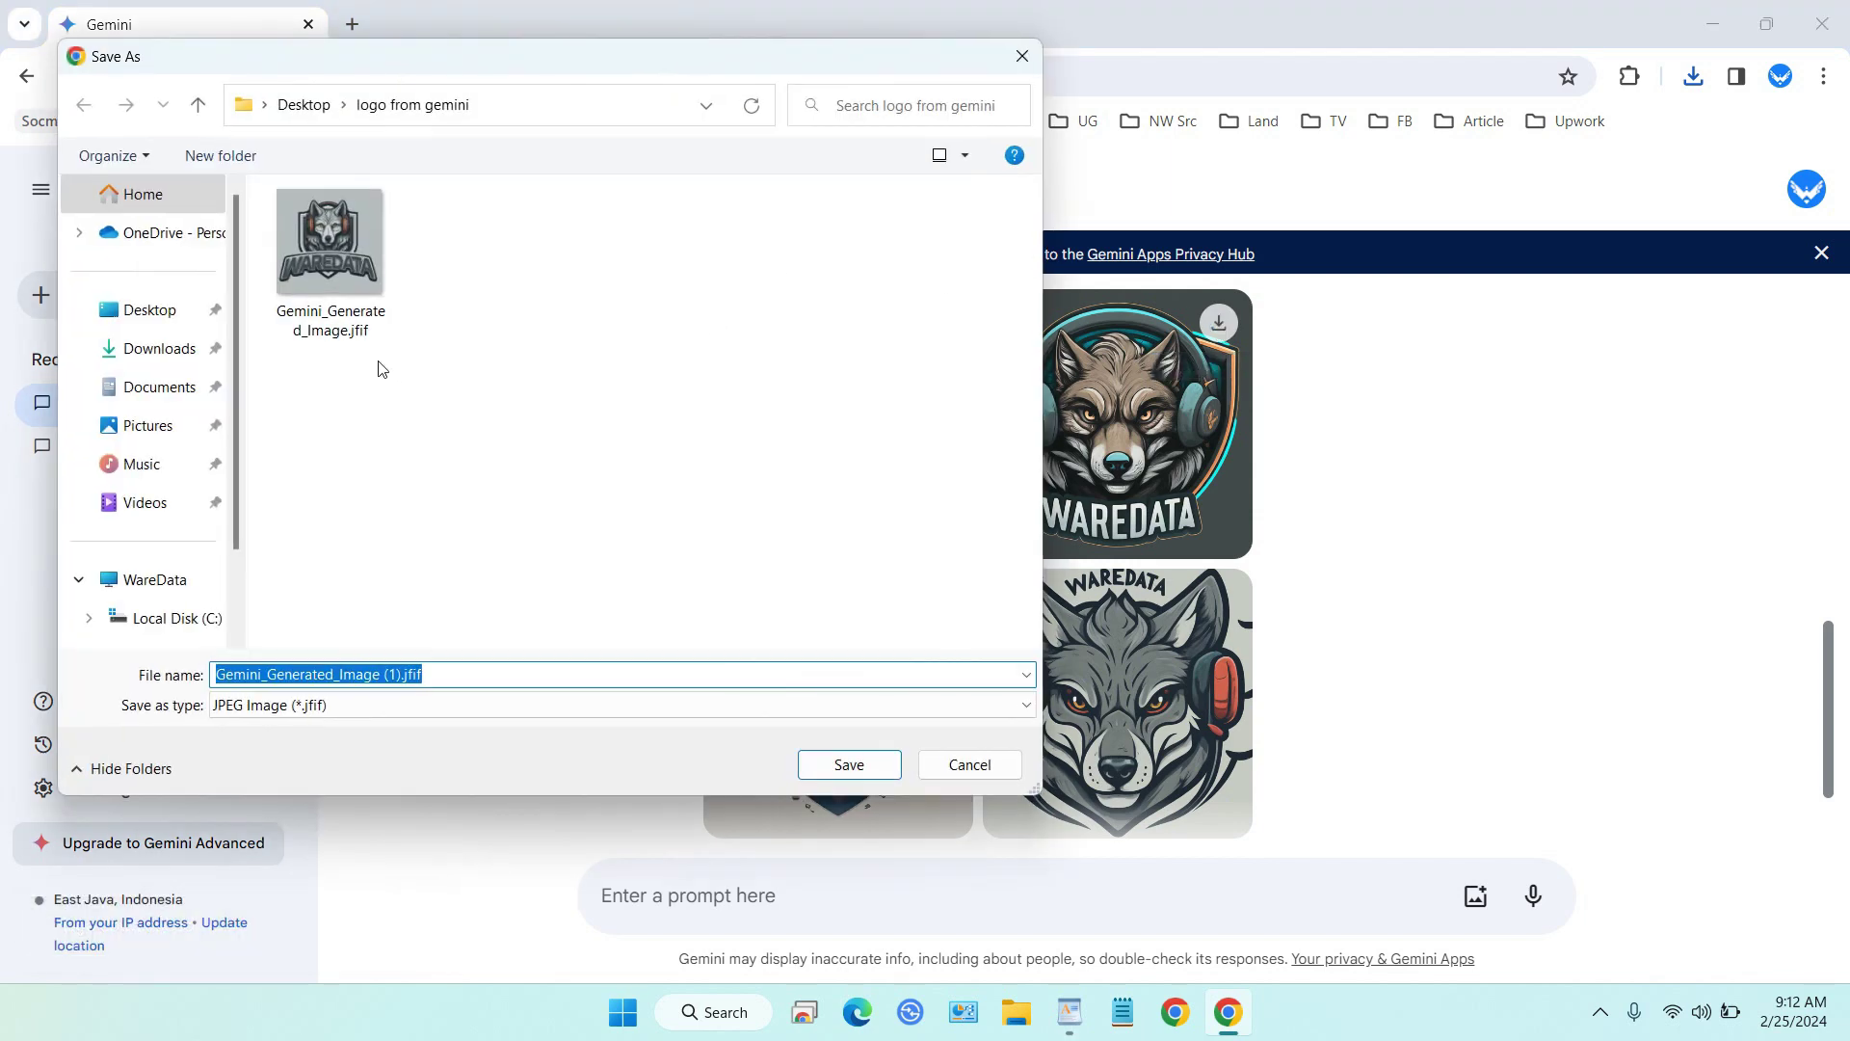
click(839, 766)
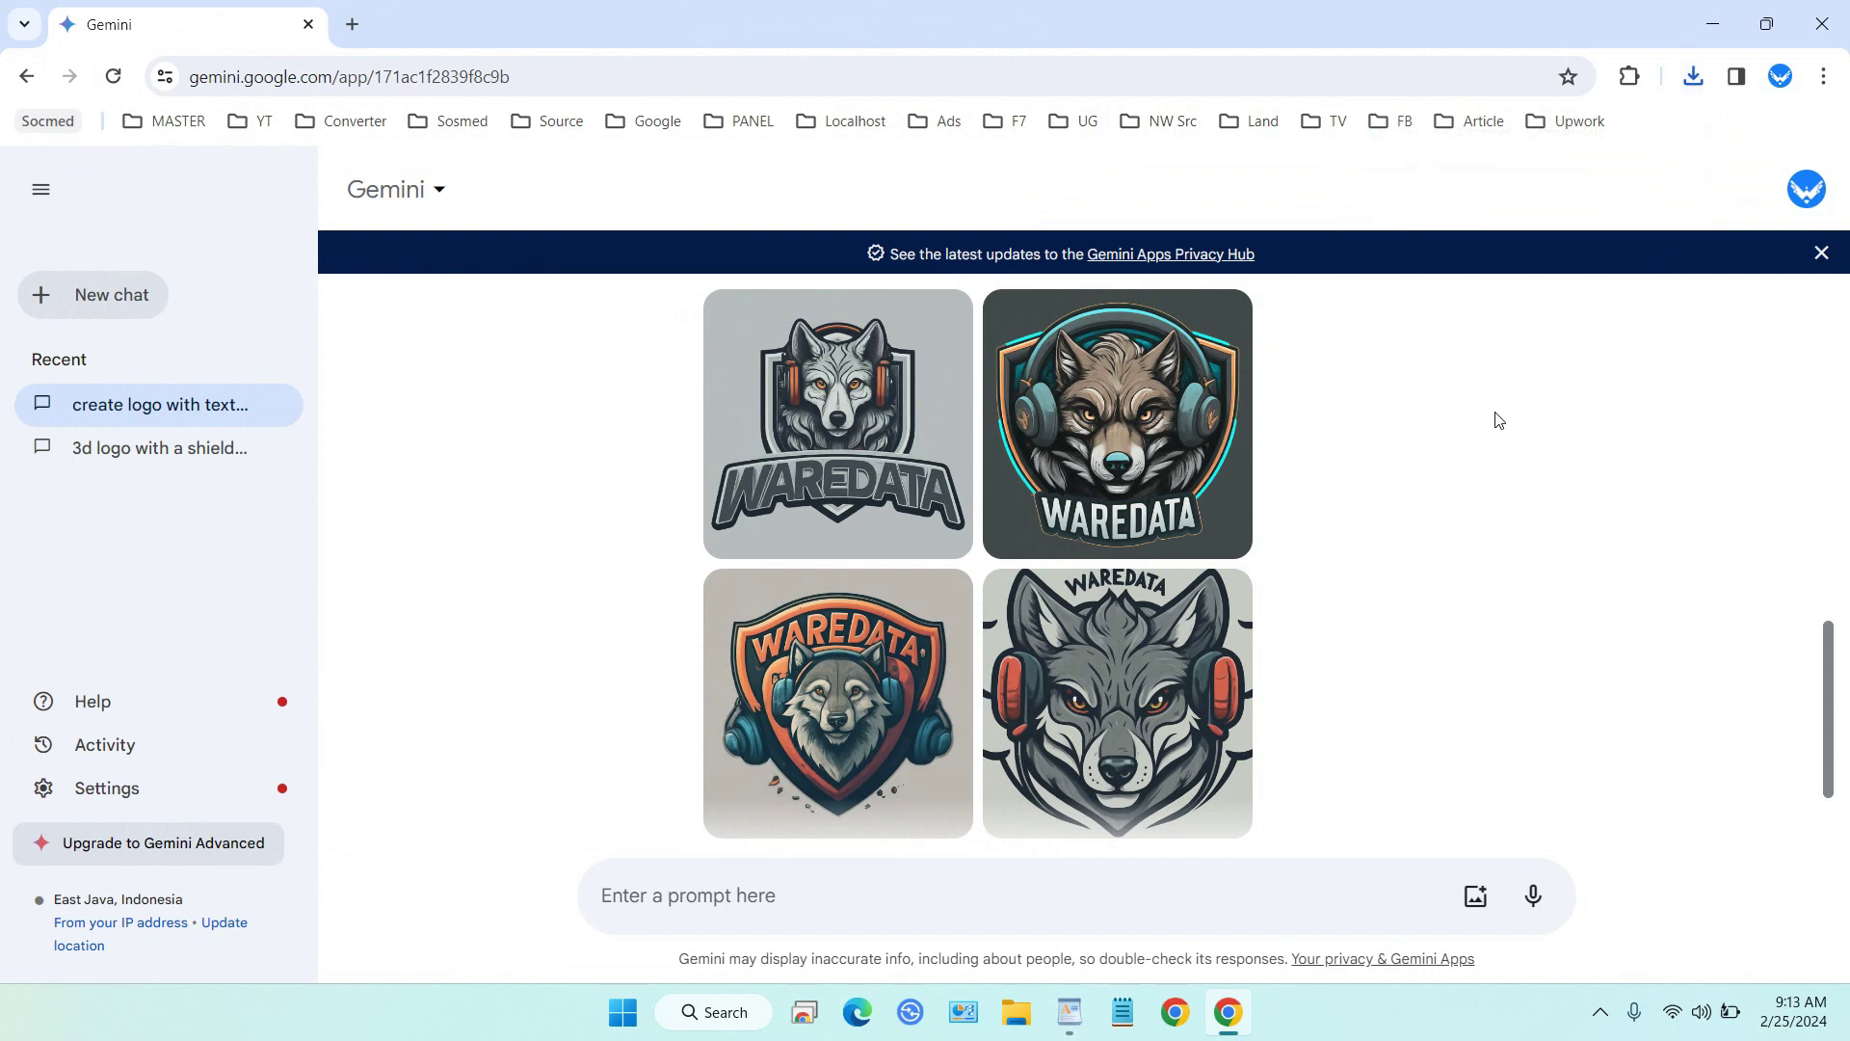
Download the third logo, the wolf in the orange WAREDATA shield, into "logo from gemini" as Gemini_Generated_Image (2).jfif.
scroll(1413, 459, down, 2)
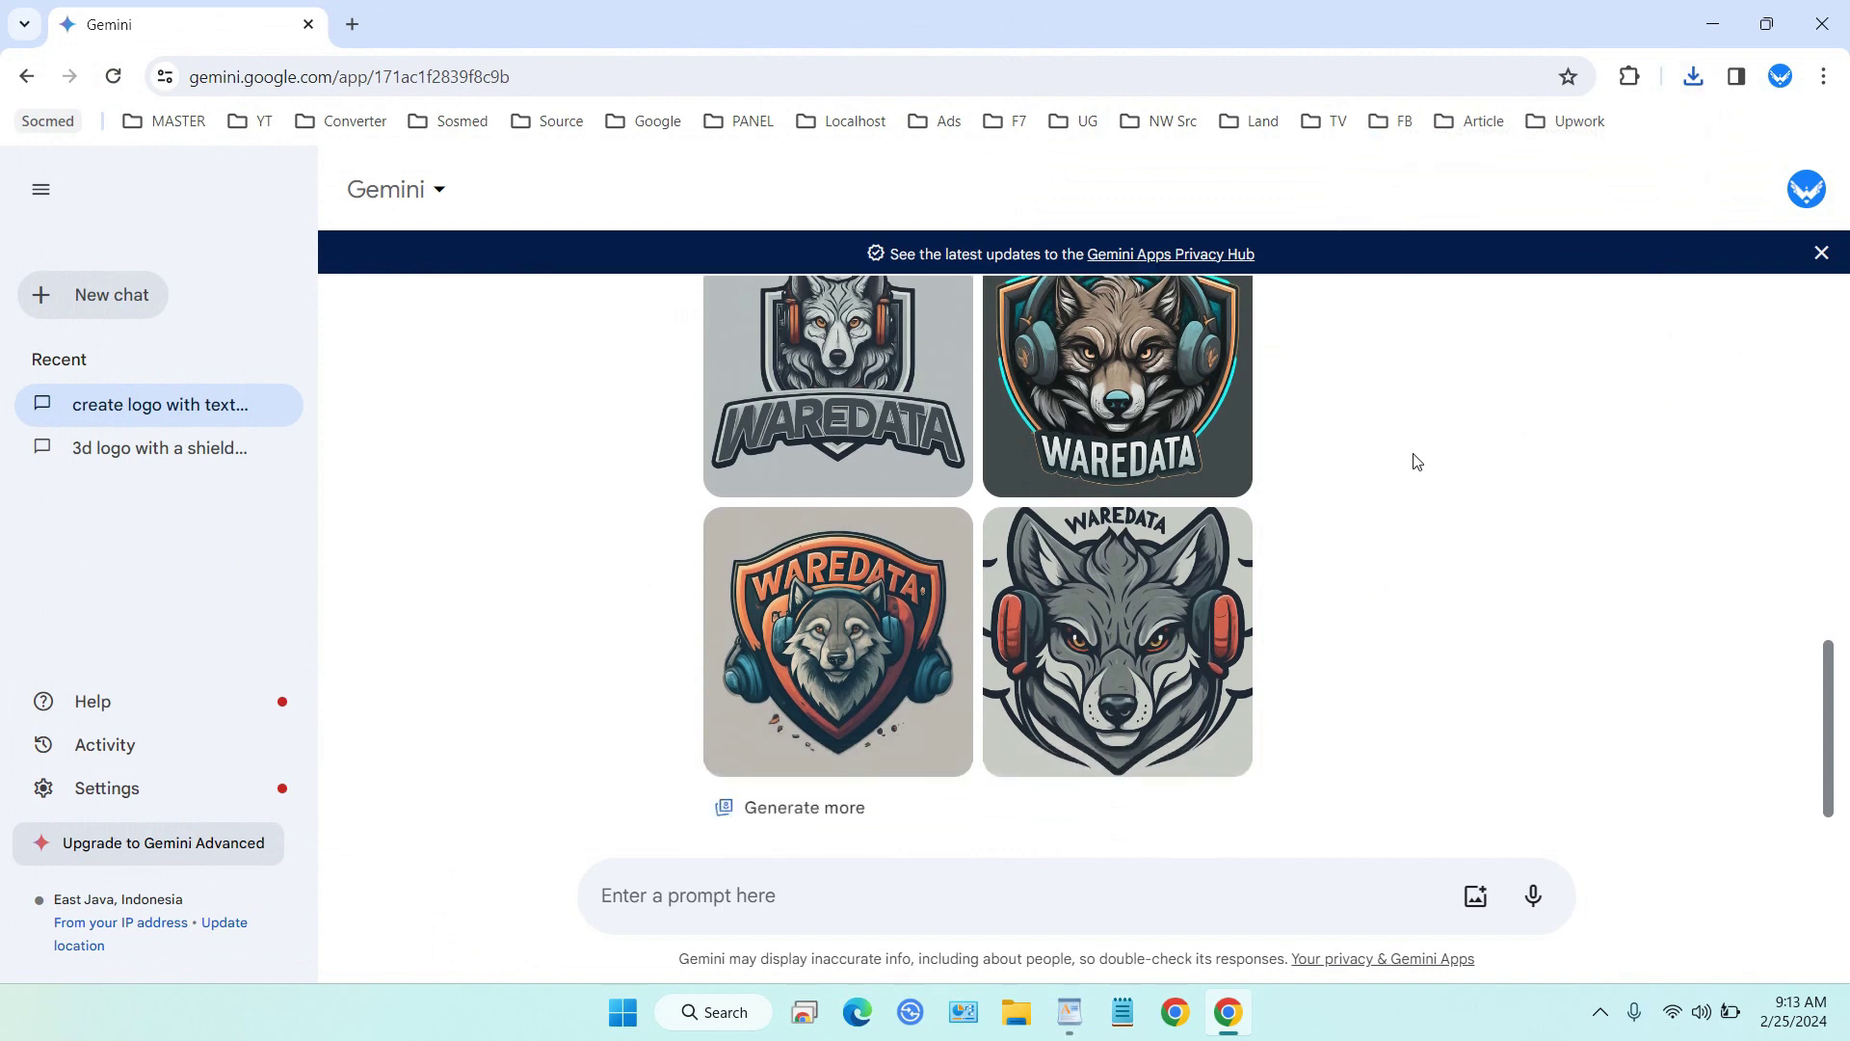
click(940, 482)
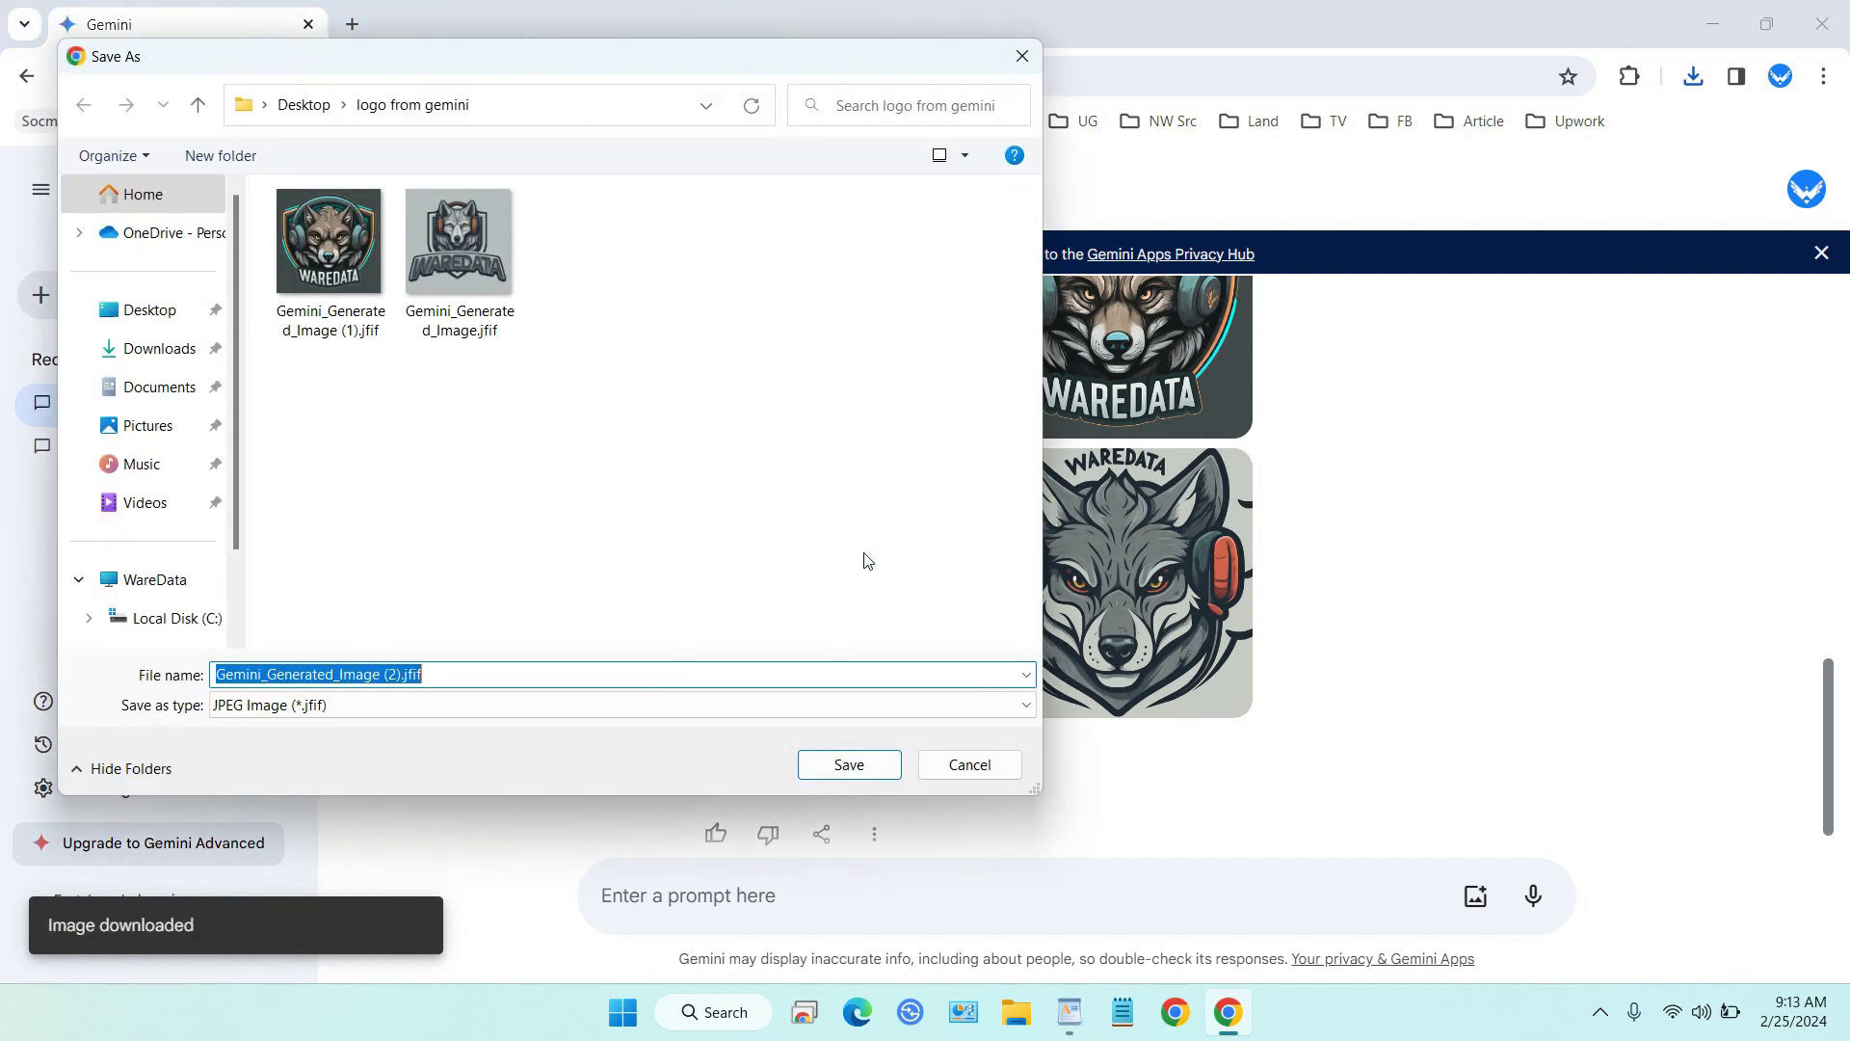
click(852, 765)
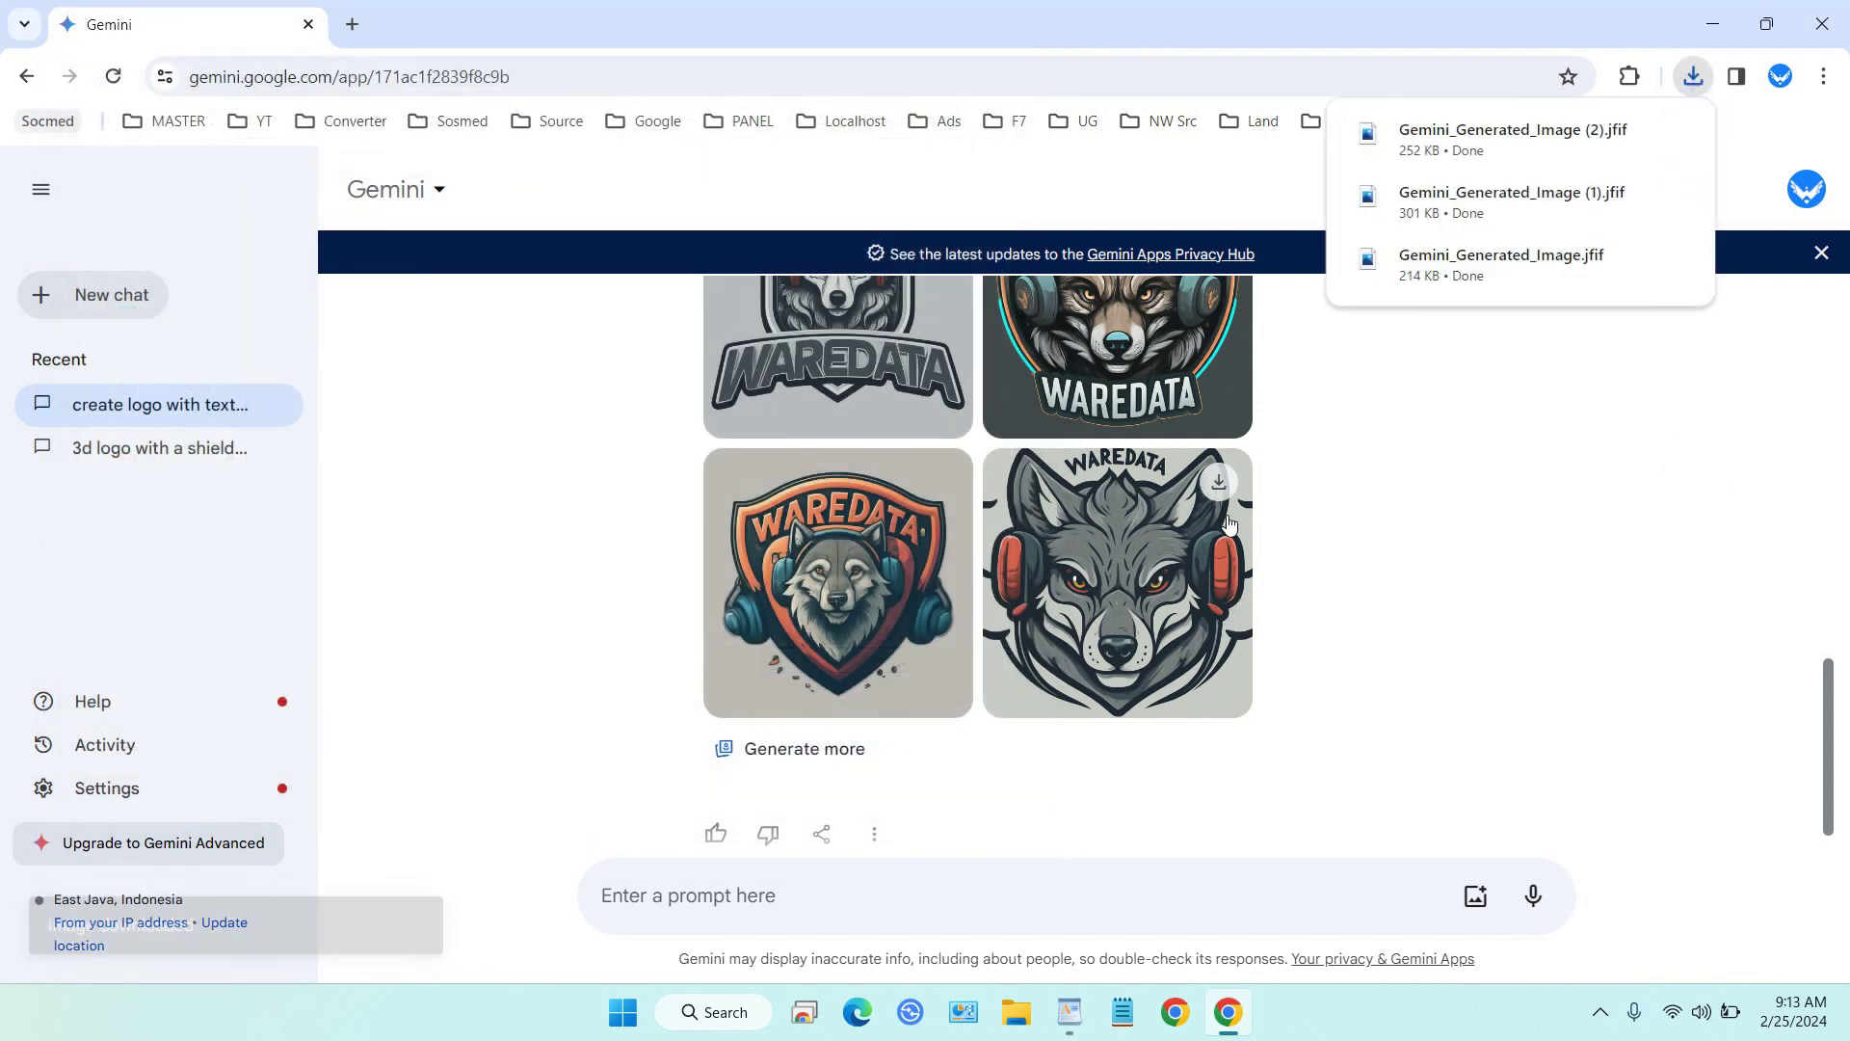
Download the fourth logo, the large gray wolf with red headphones, into "logo from gemini" as Gemini_Generated_Image (3).jfif.
click(1219, 486)
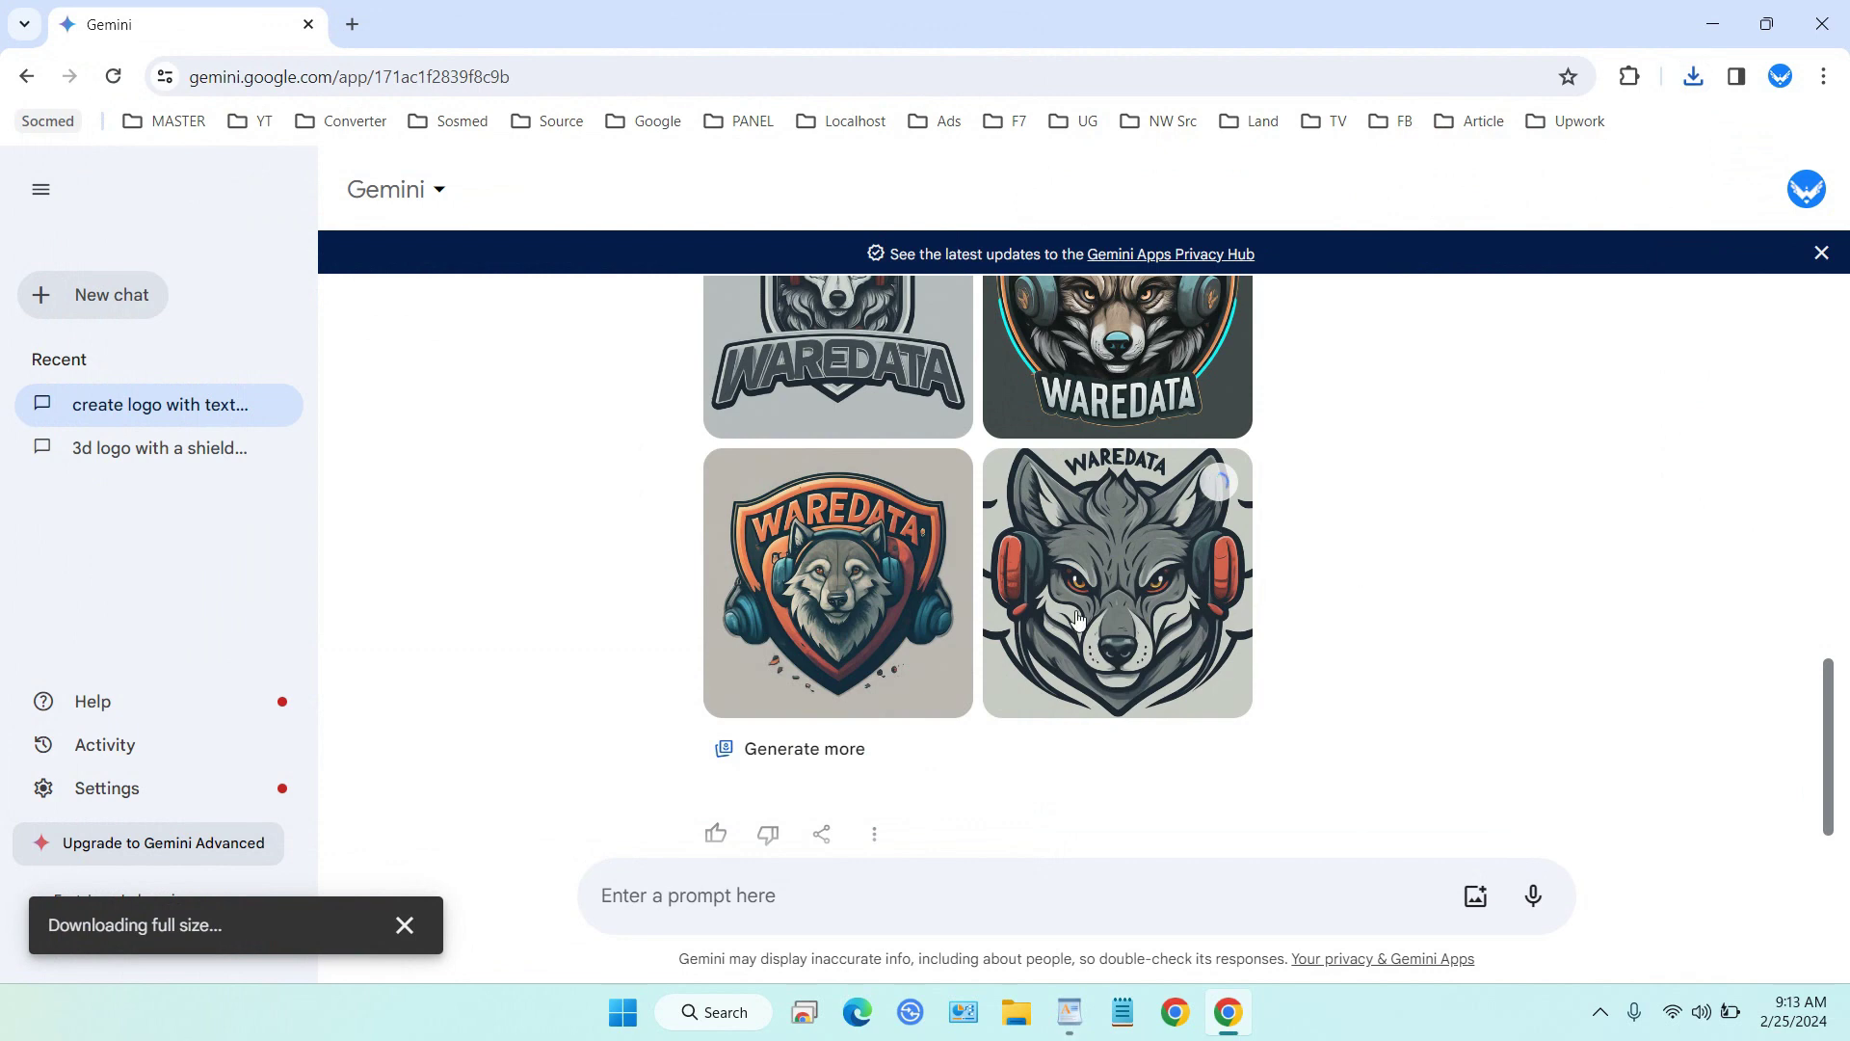
scroll(1109, 544, up, 5)
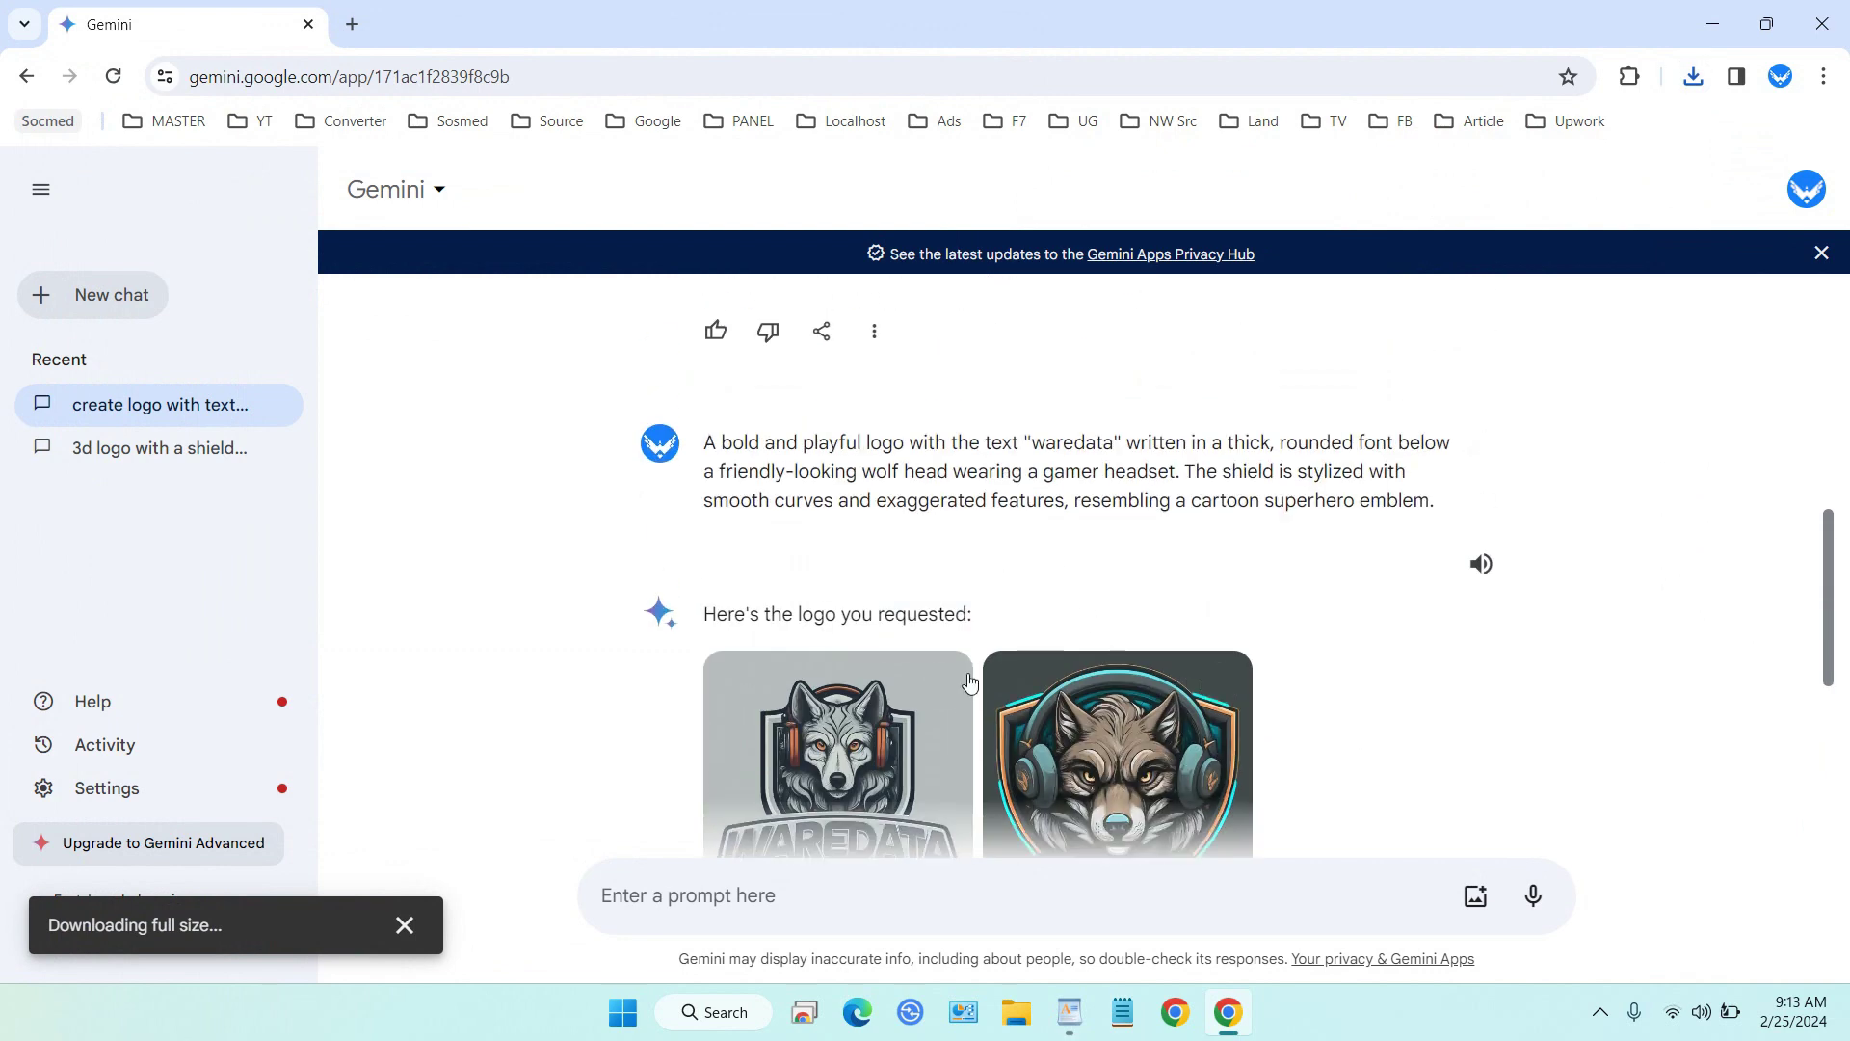
mouse_move(1032, 706)
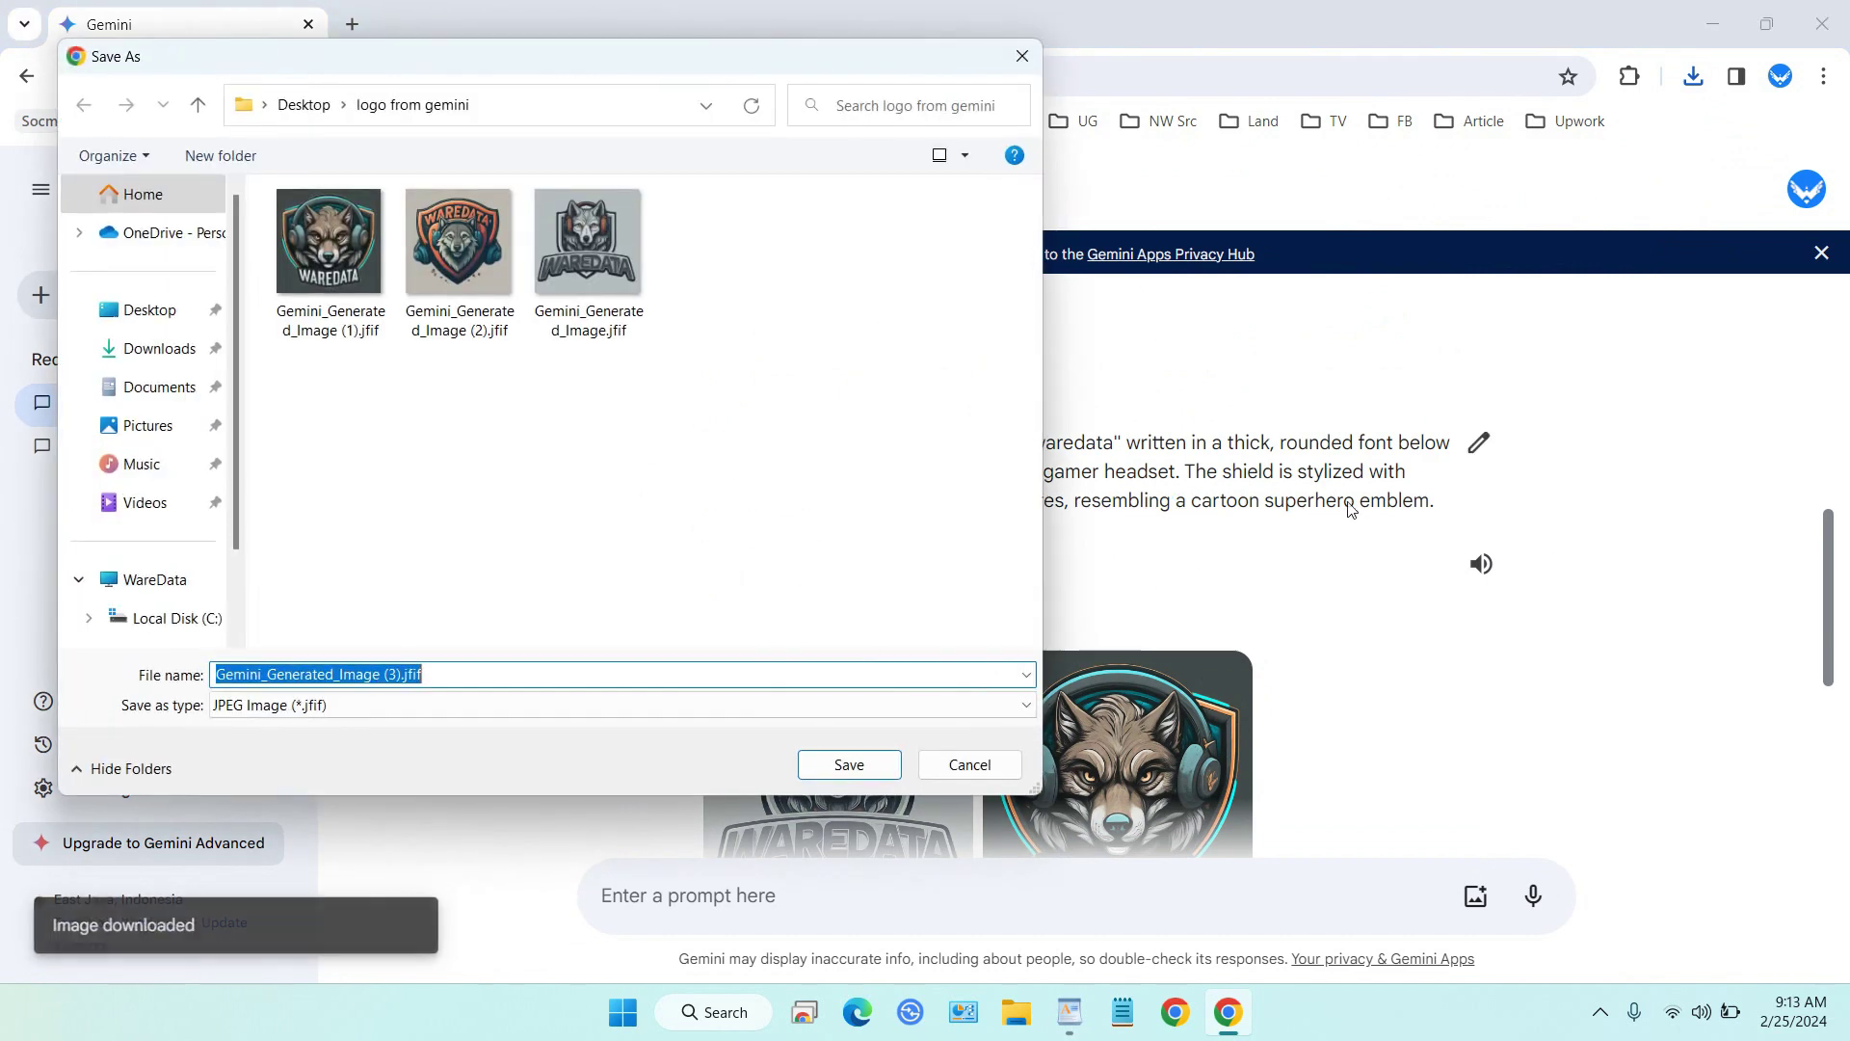
click(865, 764)
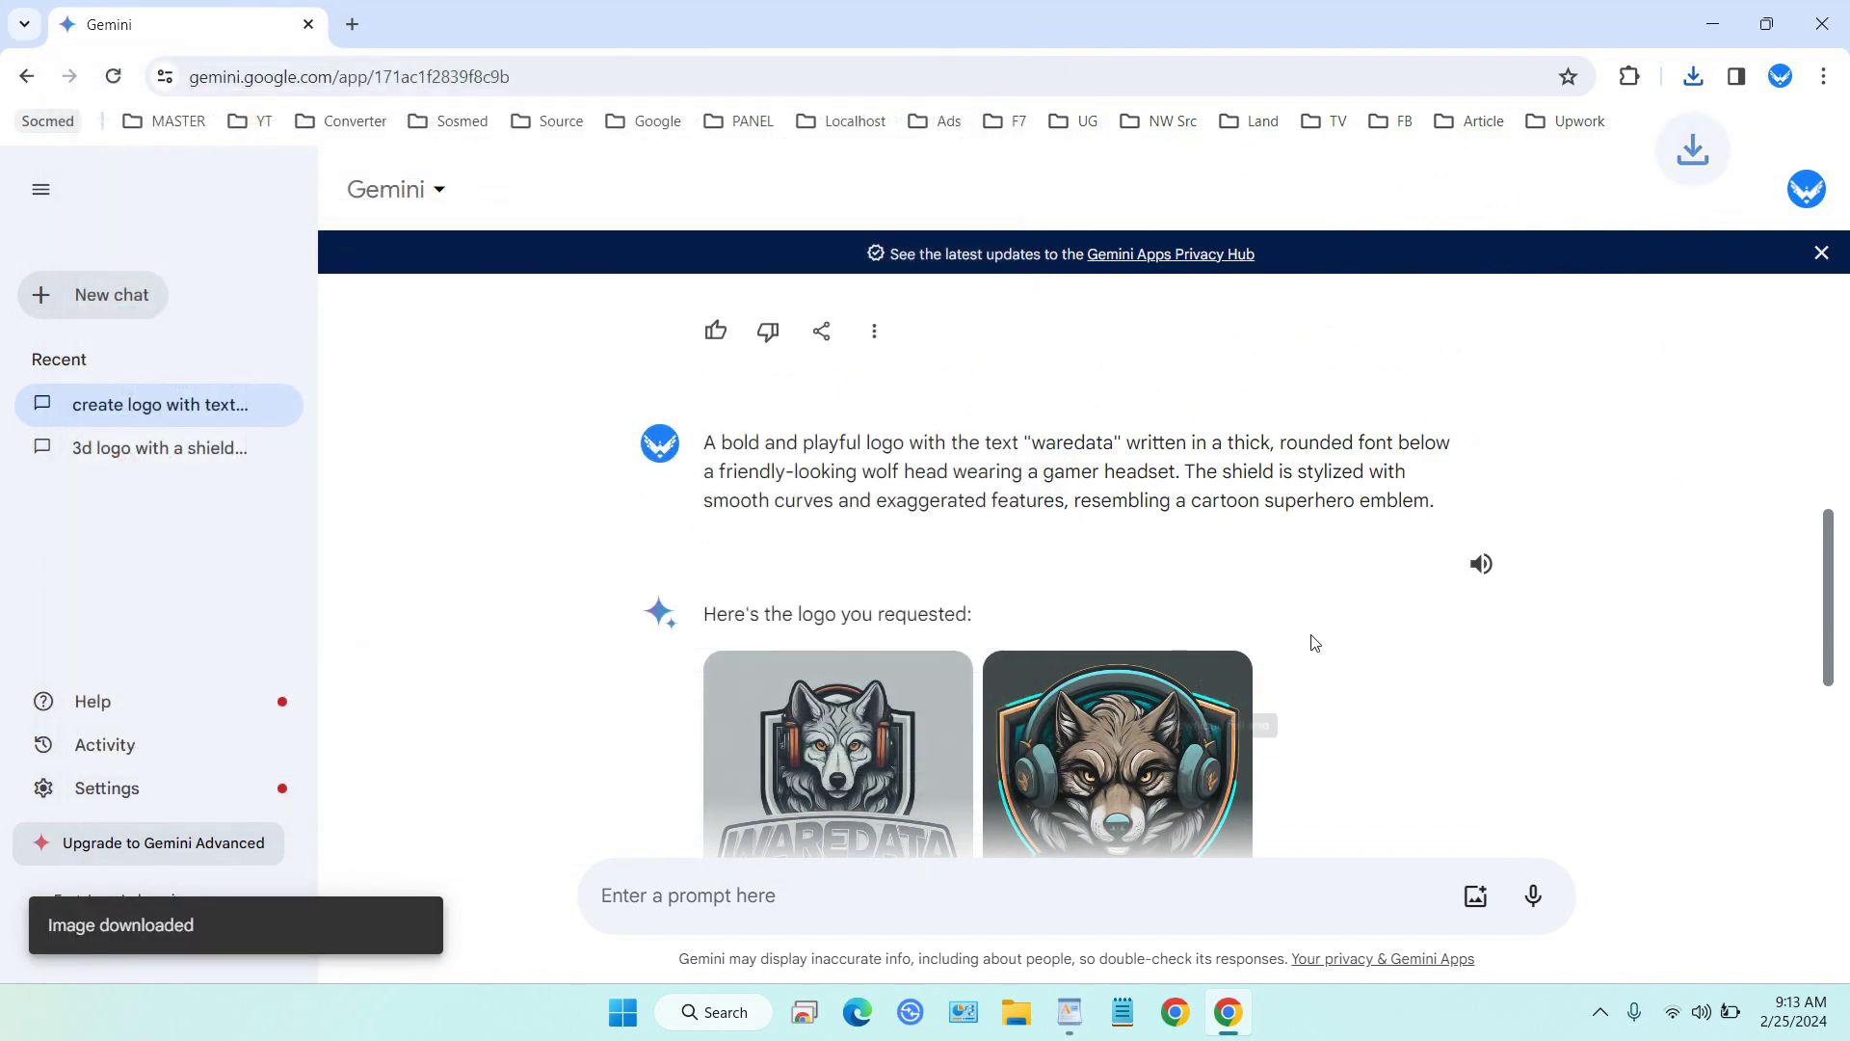
Look over the four saved logos, then copy the sleek and modern "waredata" prompt from CHAT OPEN AI COMMAND.rtf in WordPad.
scroll(1316, 640, down, 5)
scroll(1321, 640, up, 3)
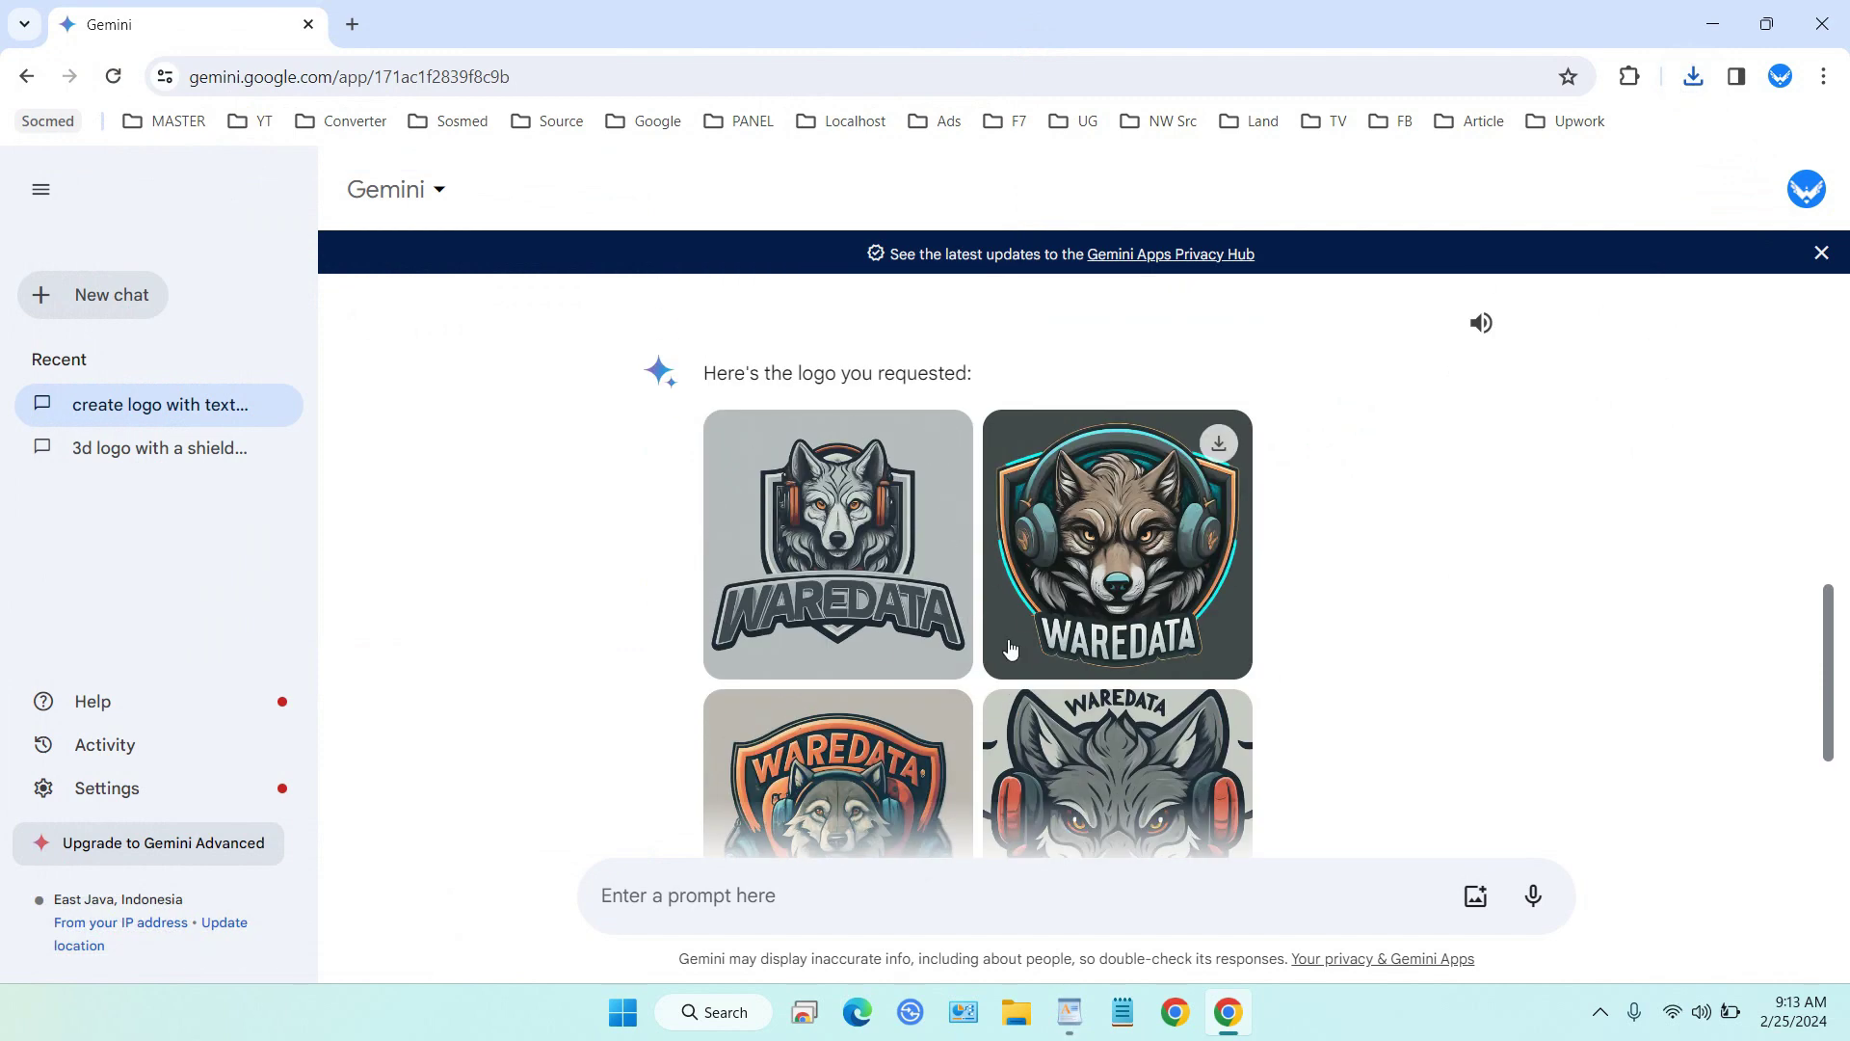
scroll(953, 585, down, 1)
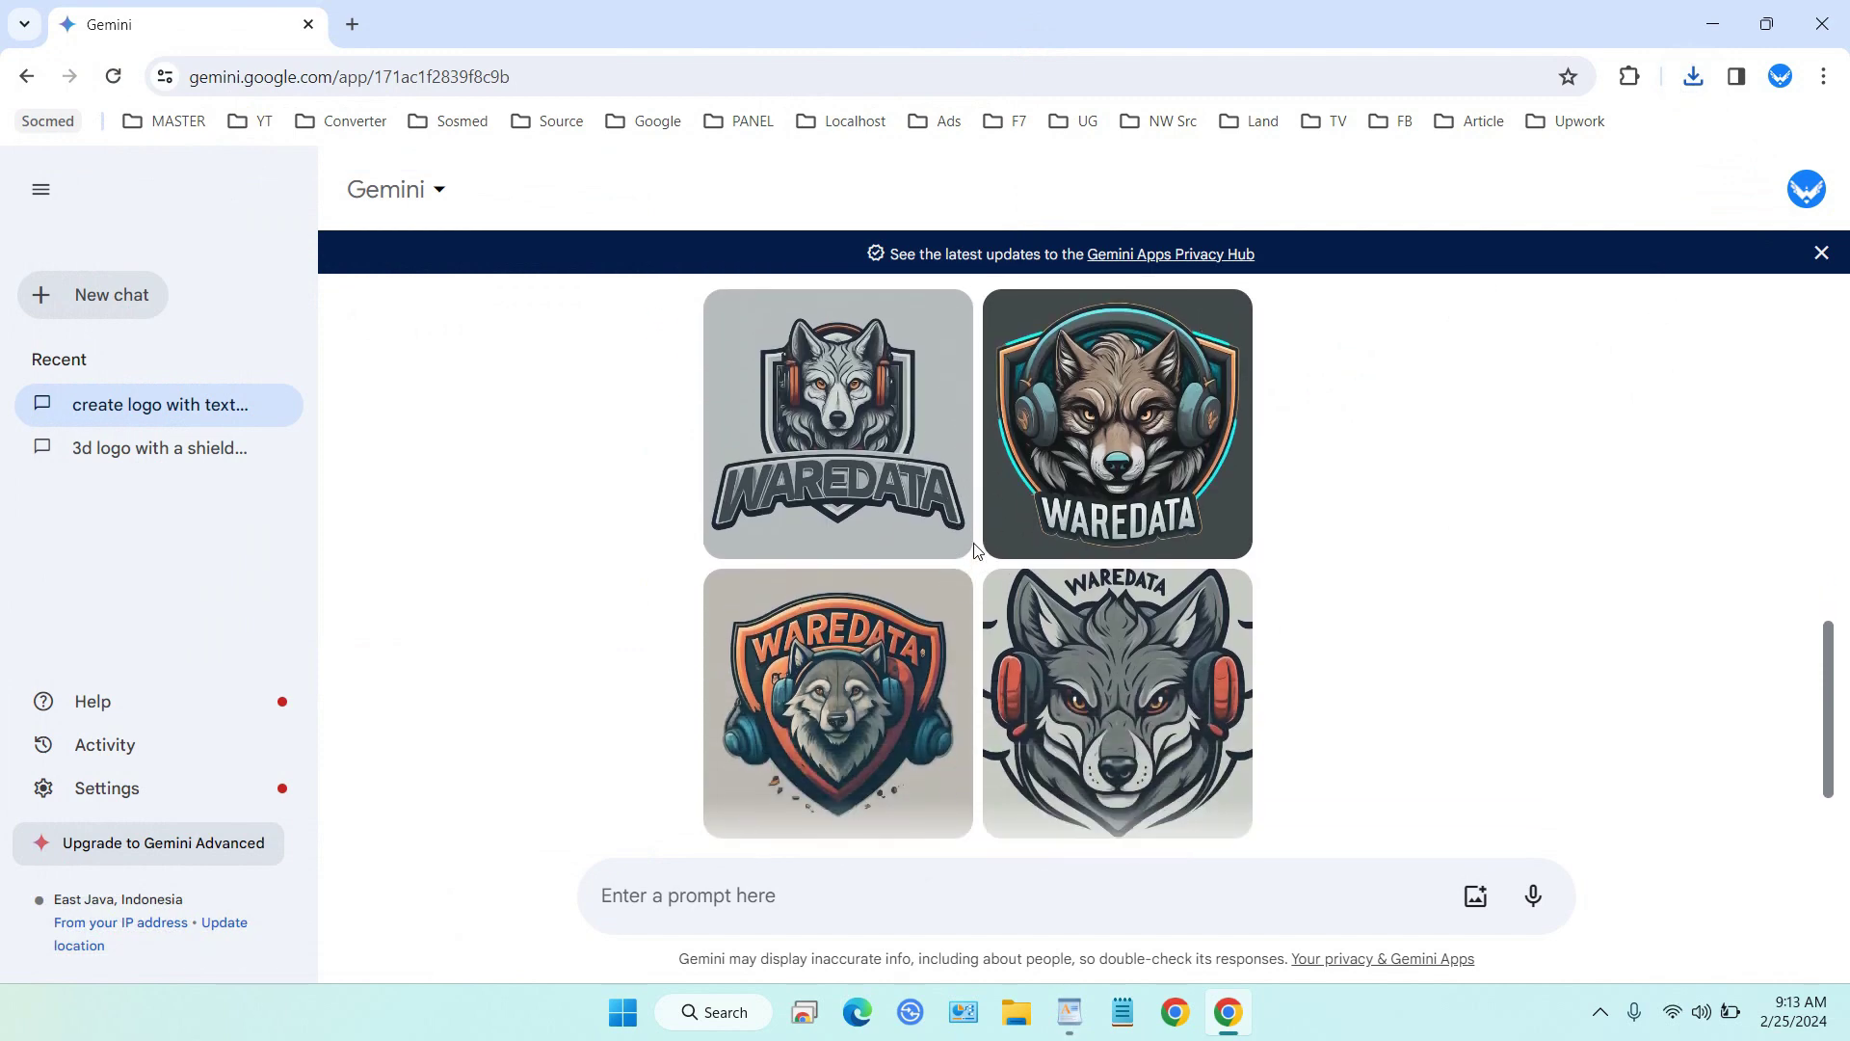
scroll(962, 540, down, 1)
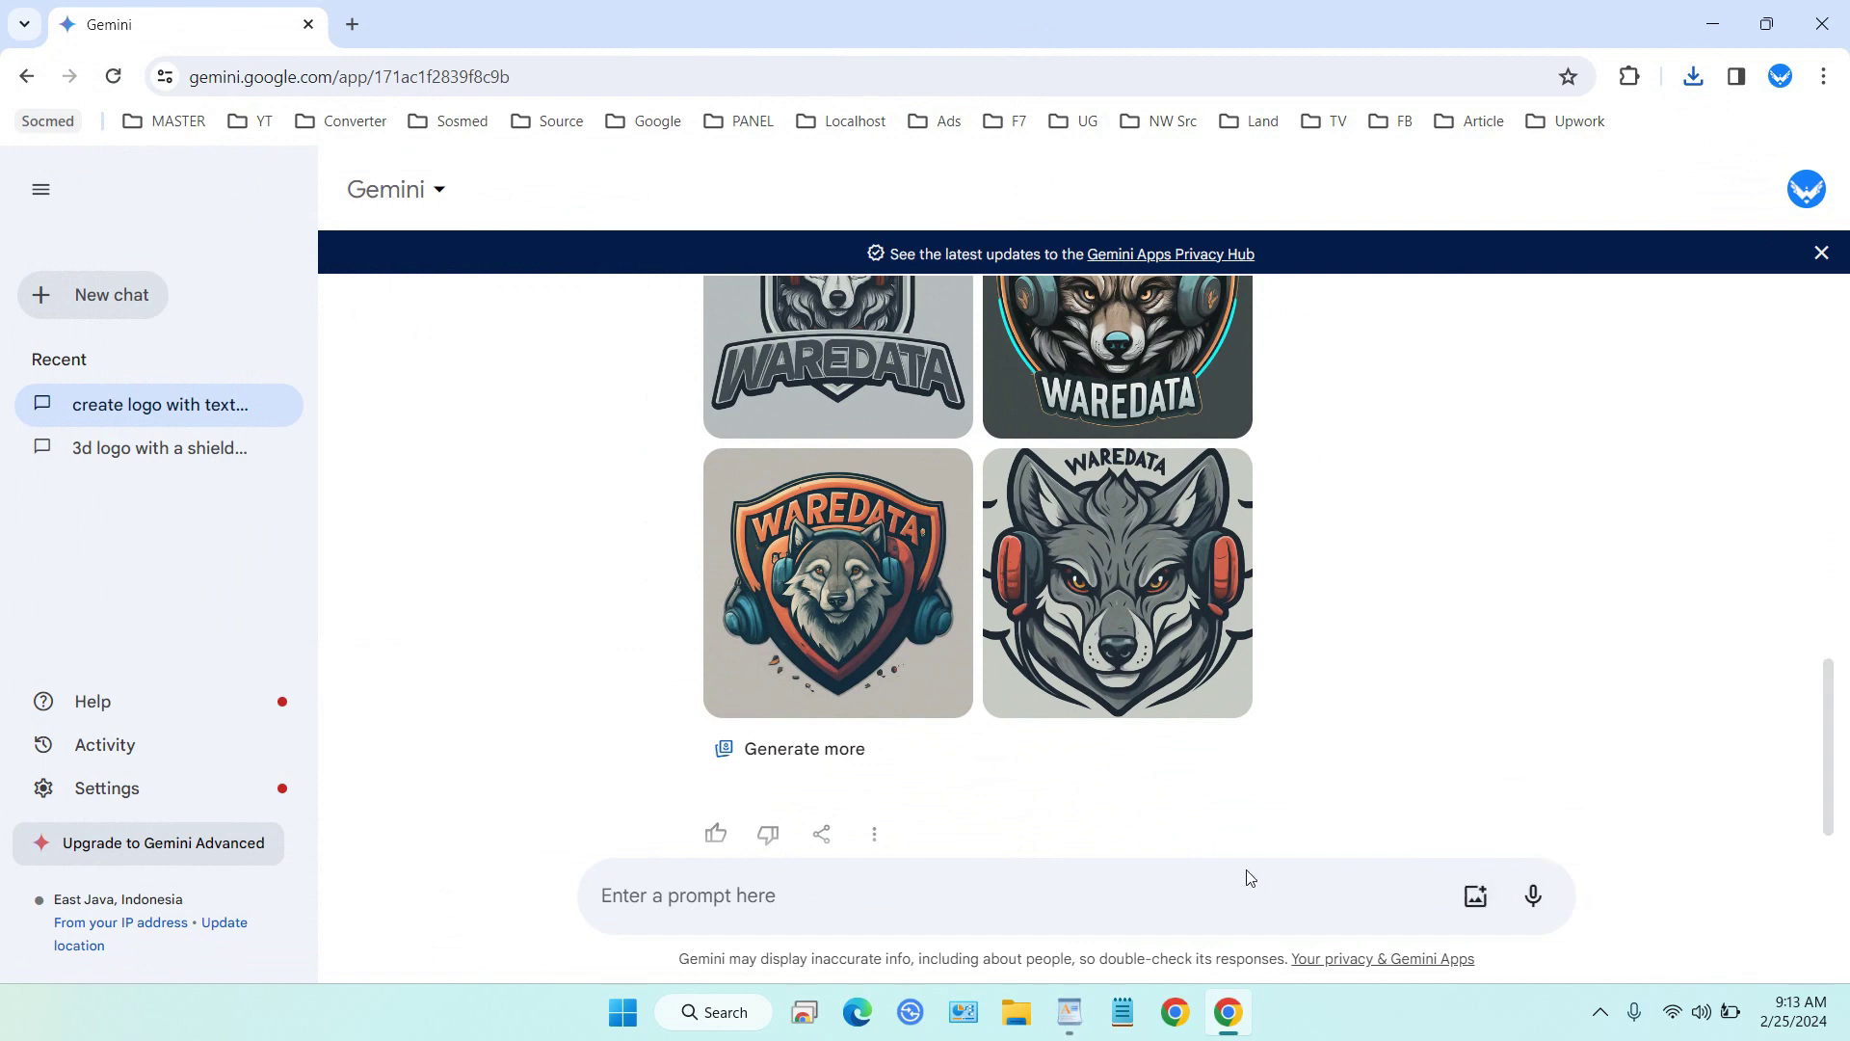
click(1070, 1012)
scroll(1087, 633, down, 1)
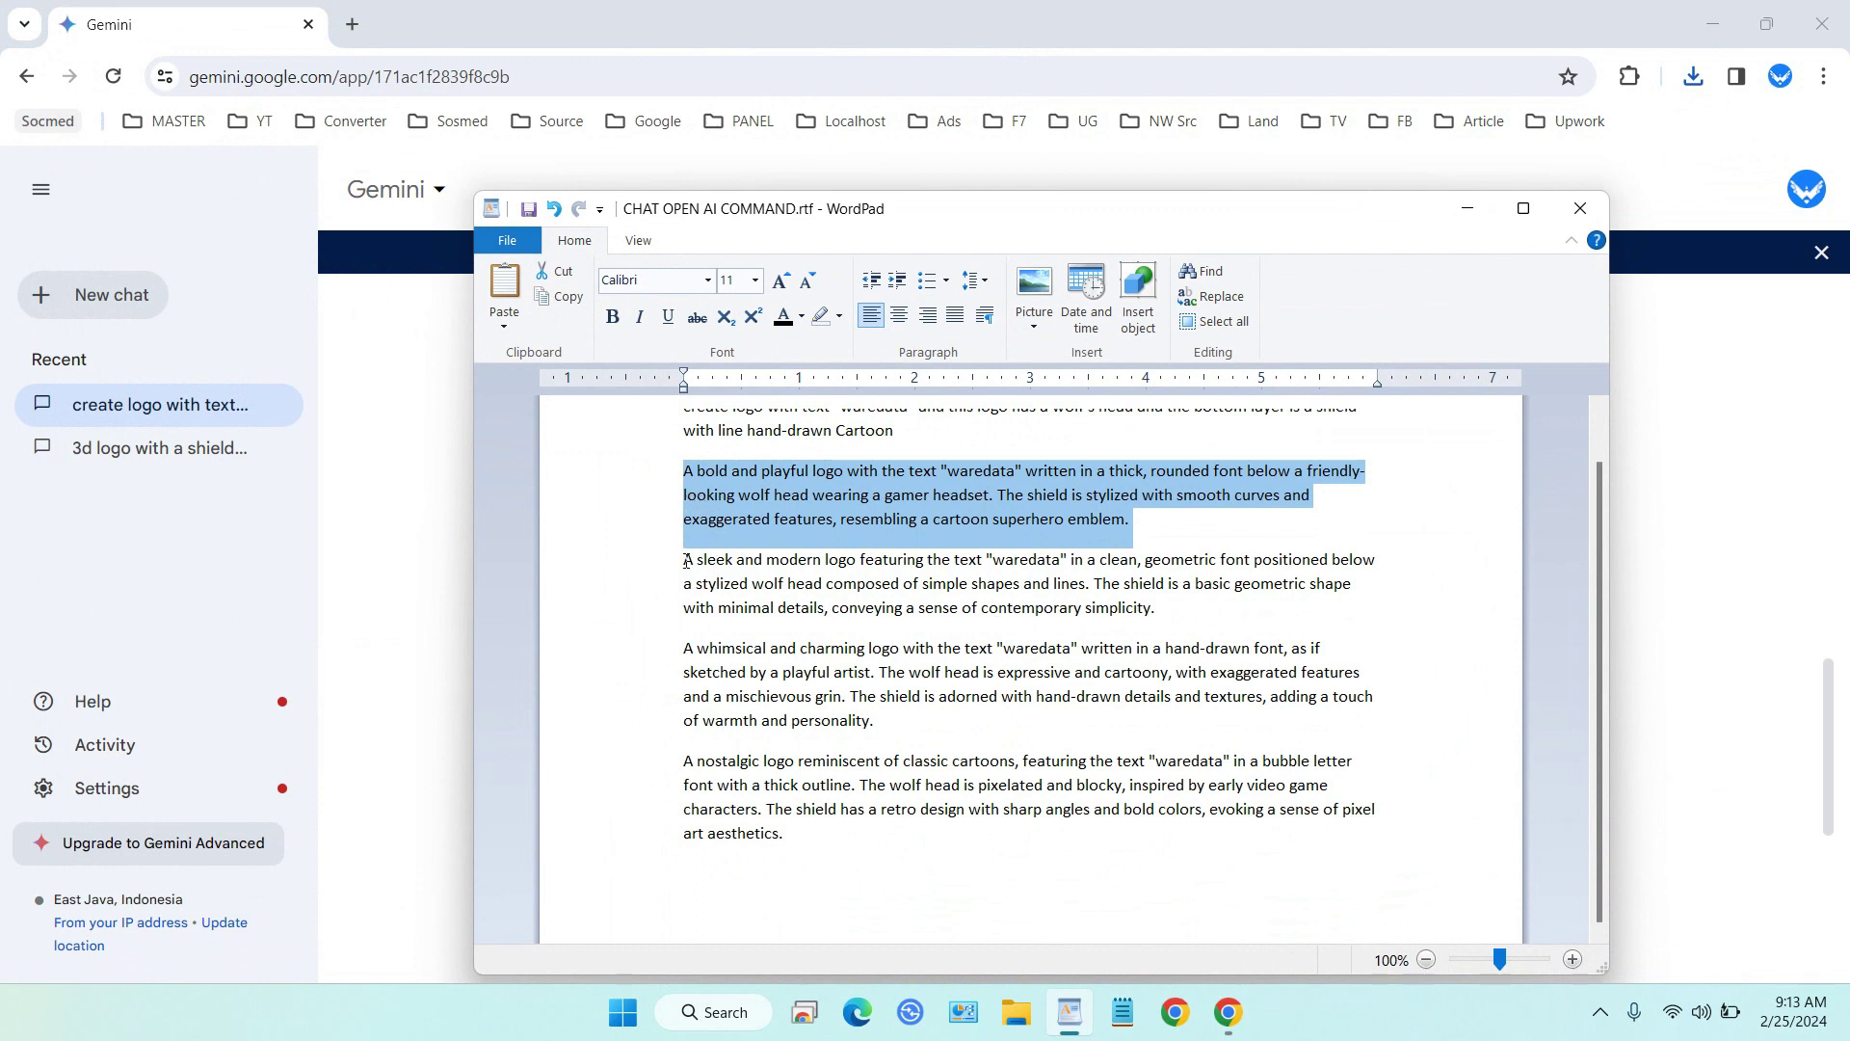
drag(688, 563, 1168, 614)
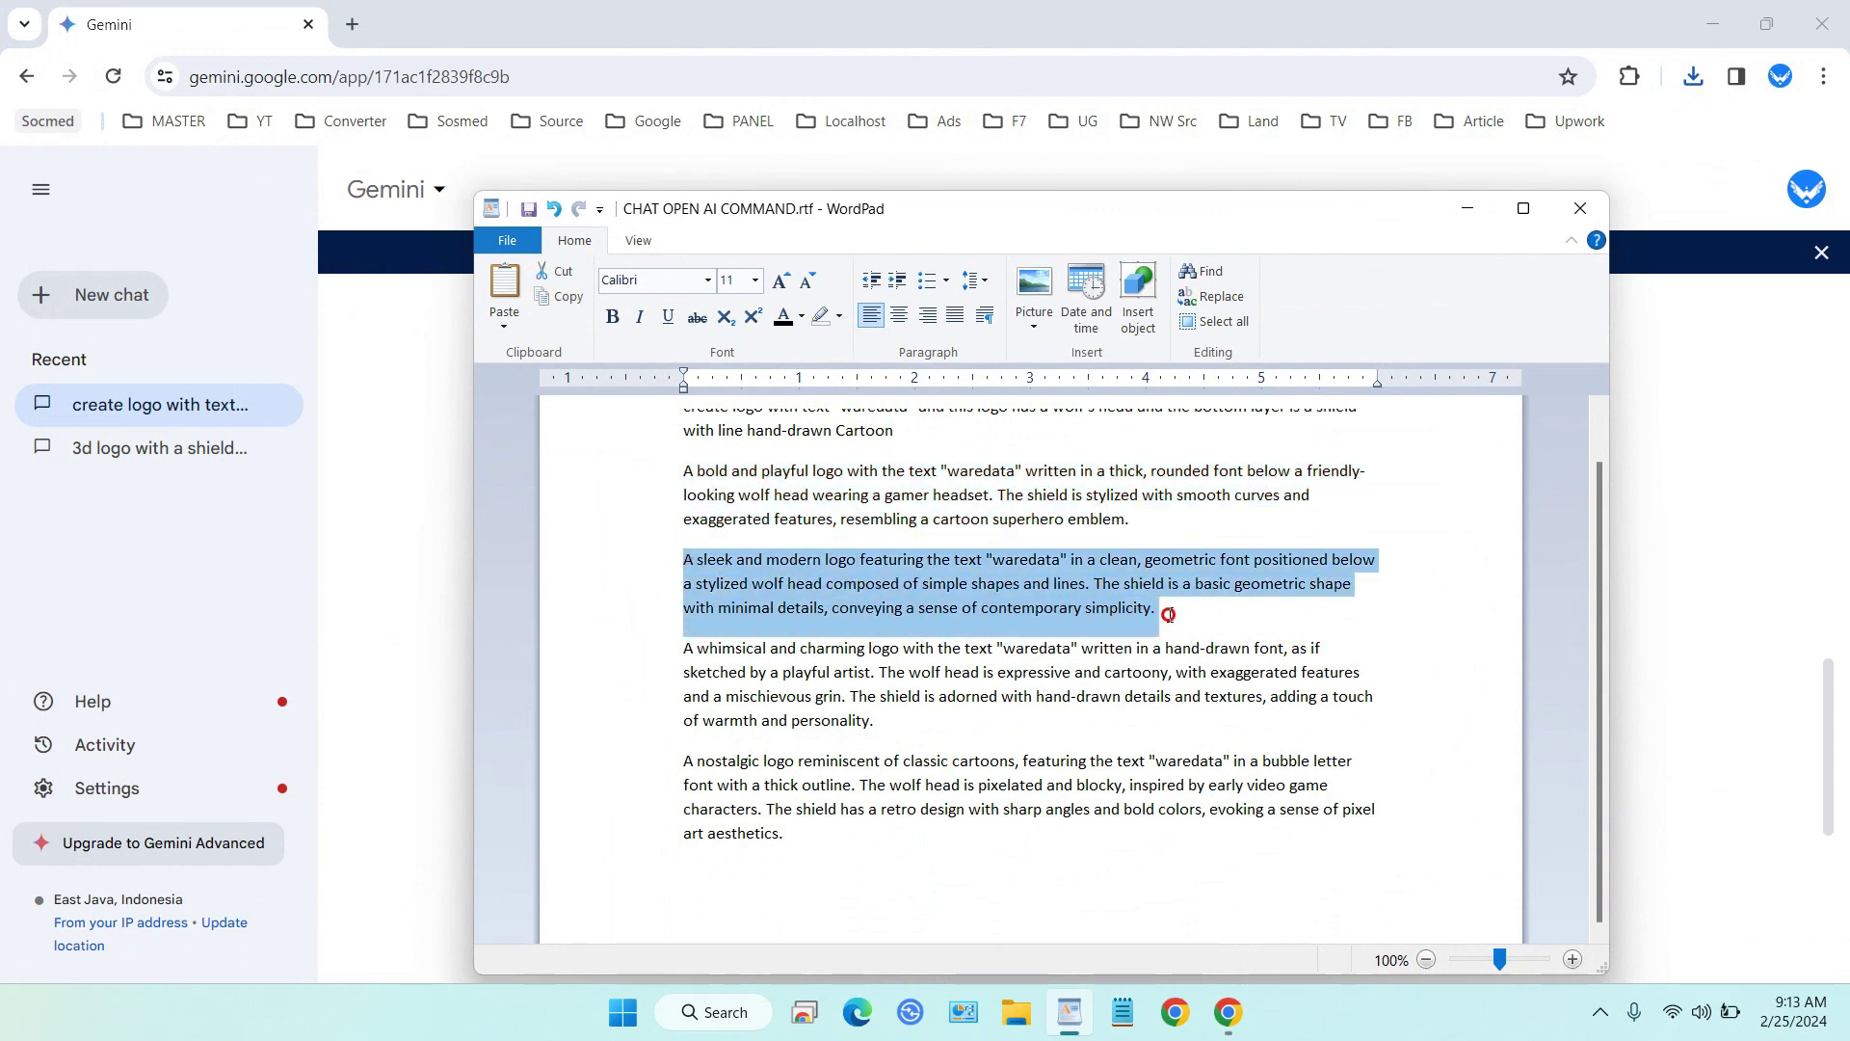
right_click(1097, 577)
click(1123, 617)
click(1463, 208)
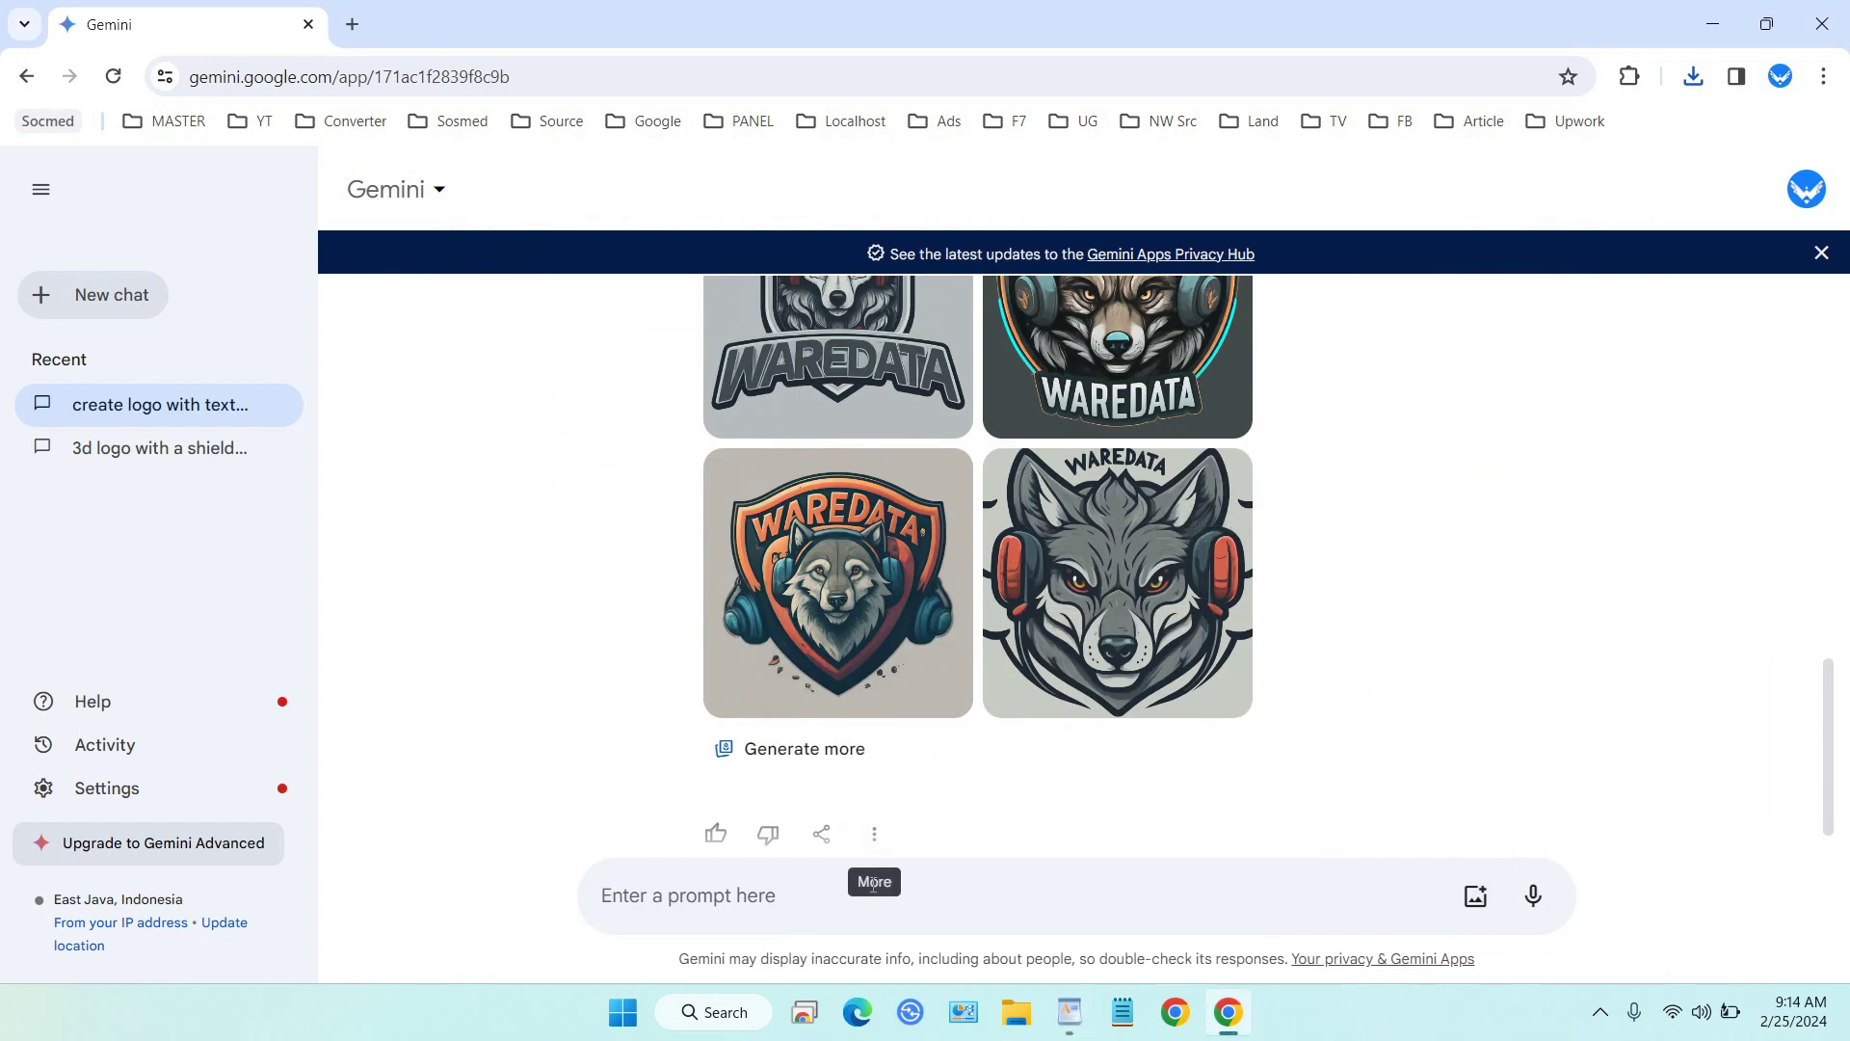
Paste the sleek and modern "waredata" logo prompt into the same Gemini chat and submit it.
key(ctrl+v)
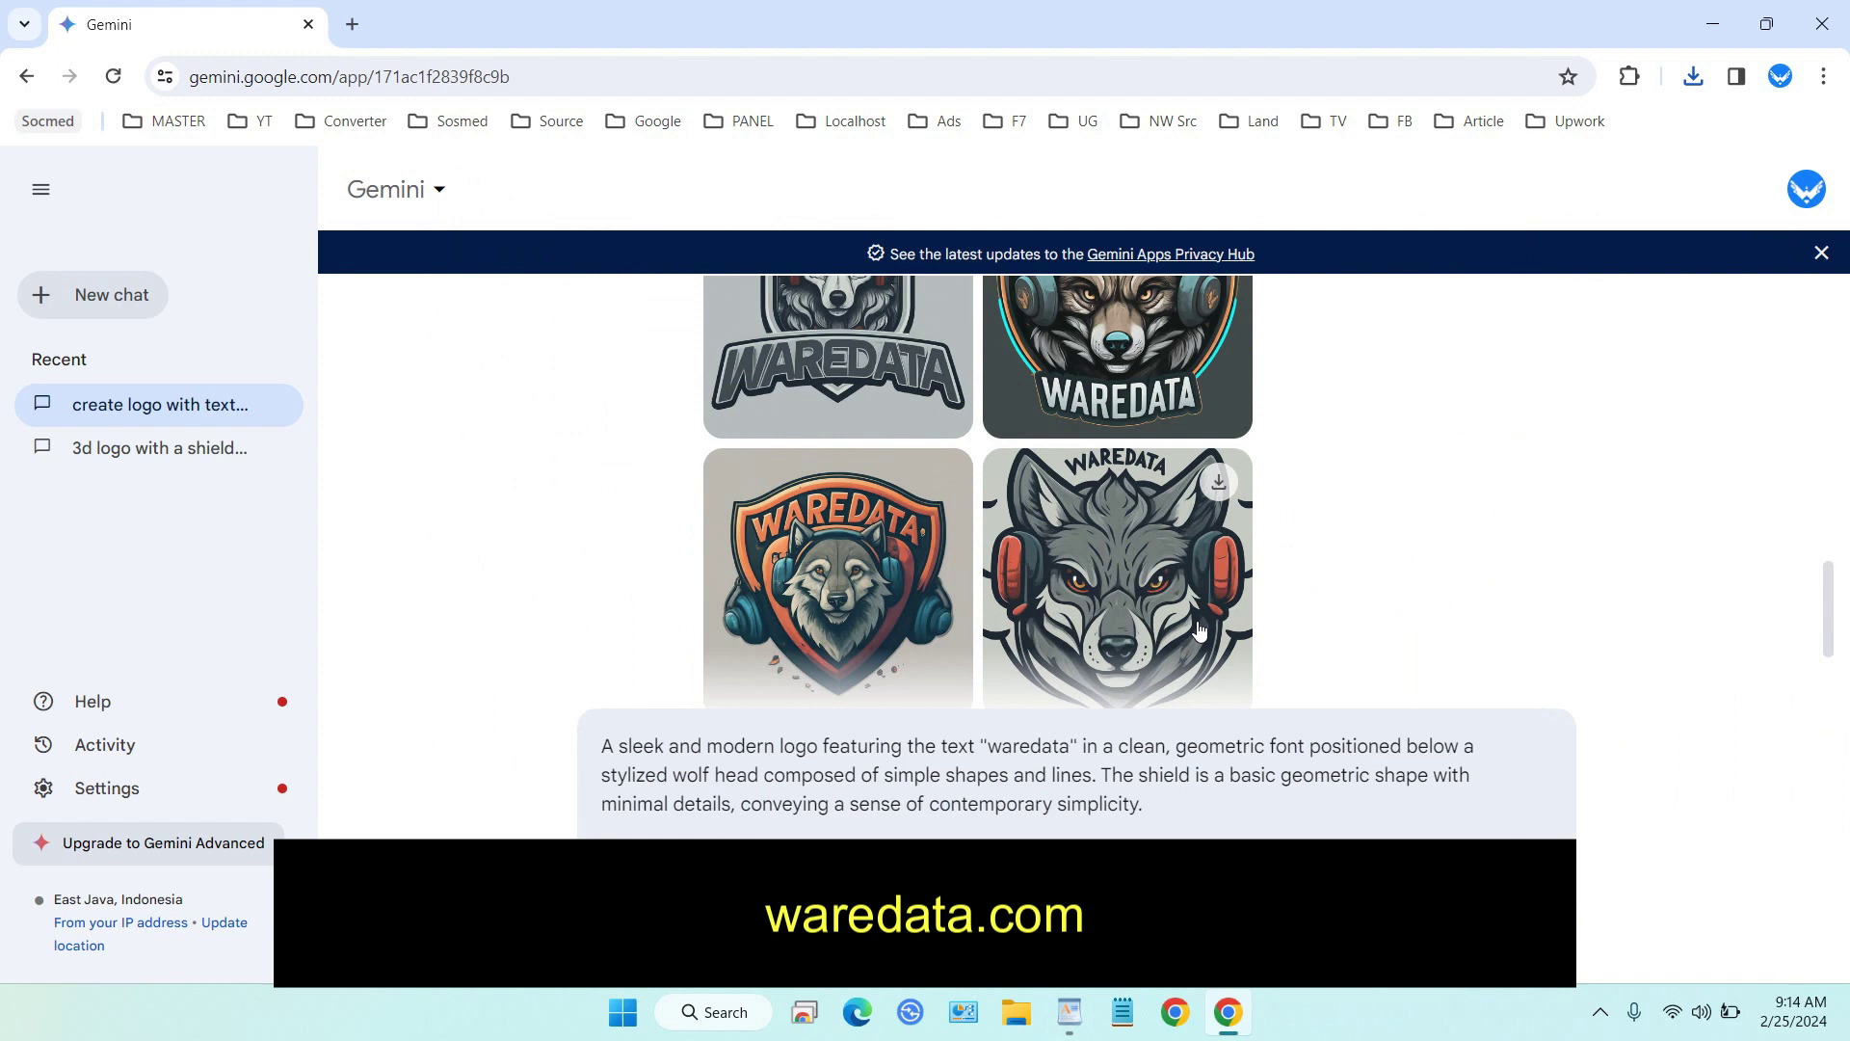
scroll(1383, 628, down, 1)
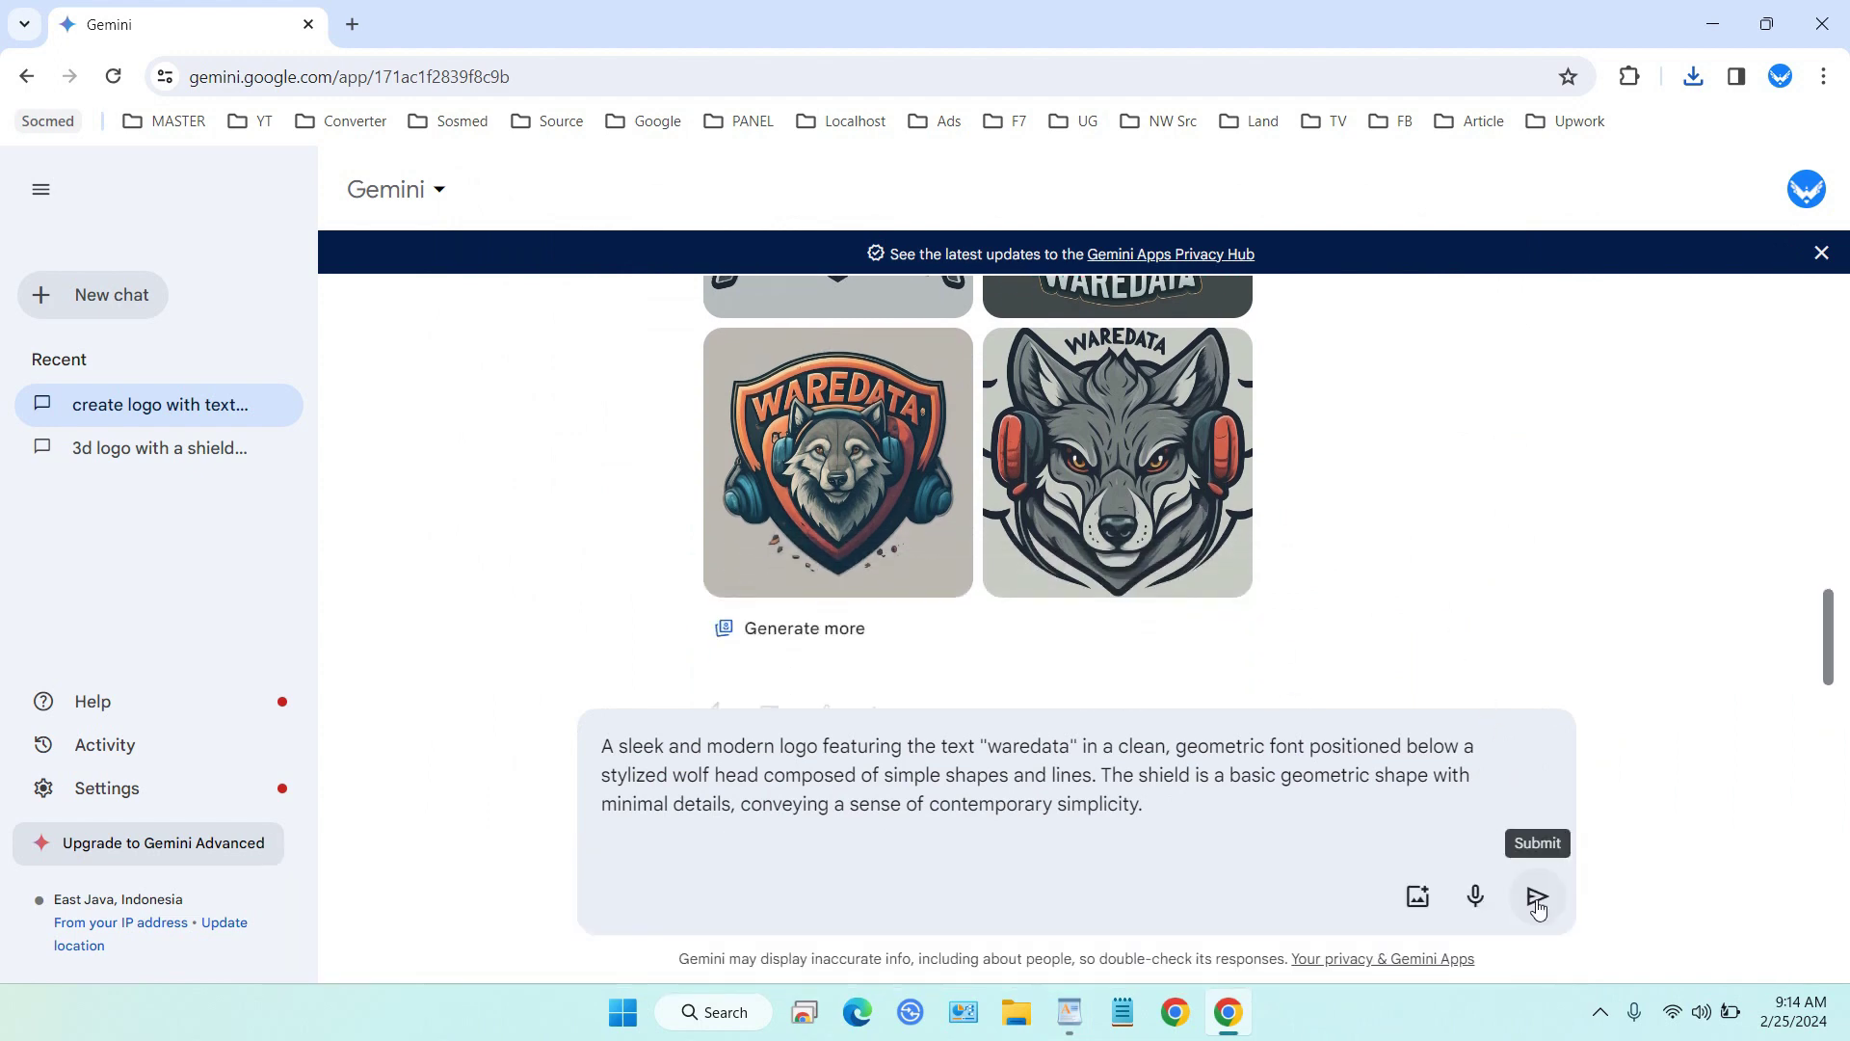
click(1538, 898)
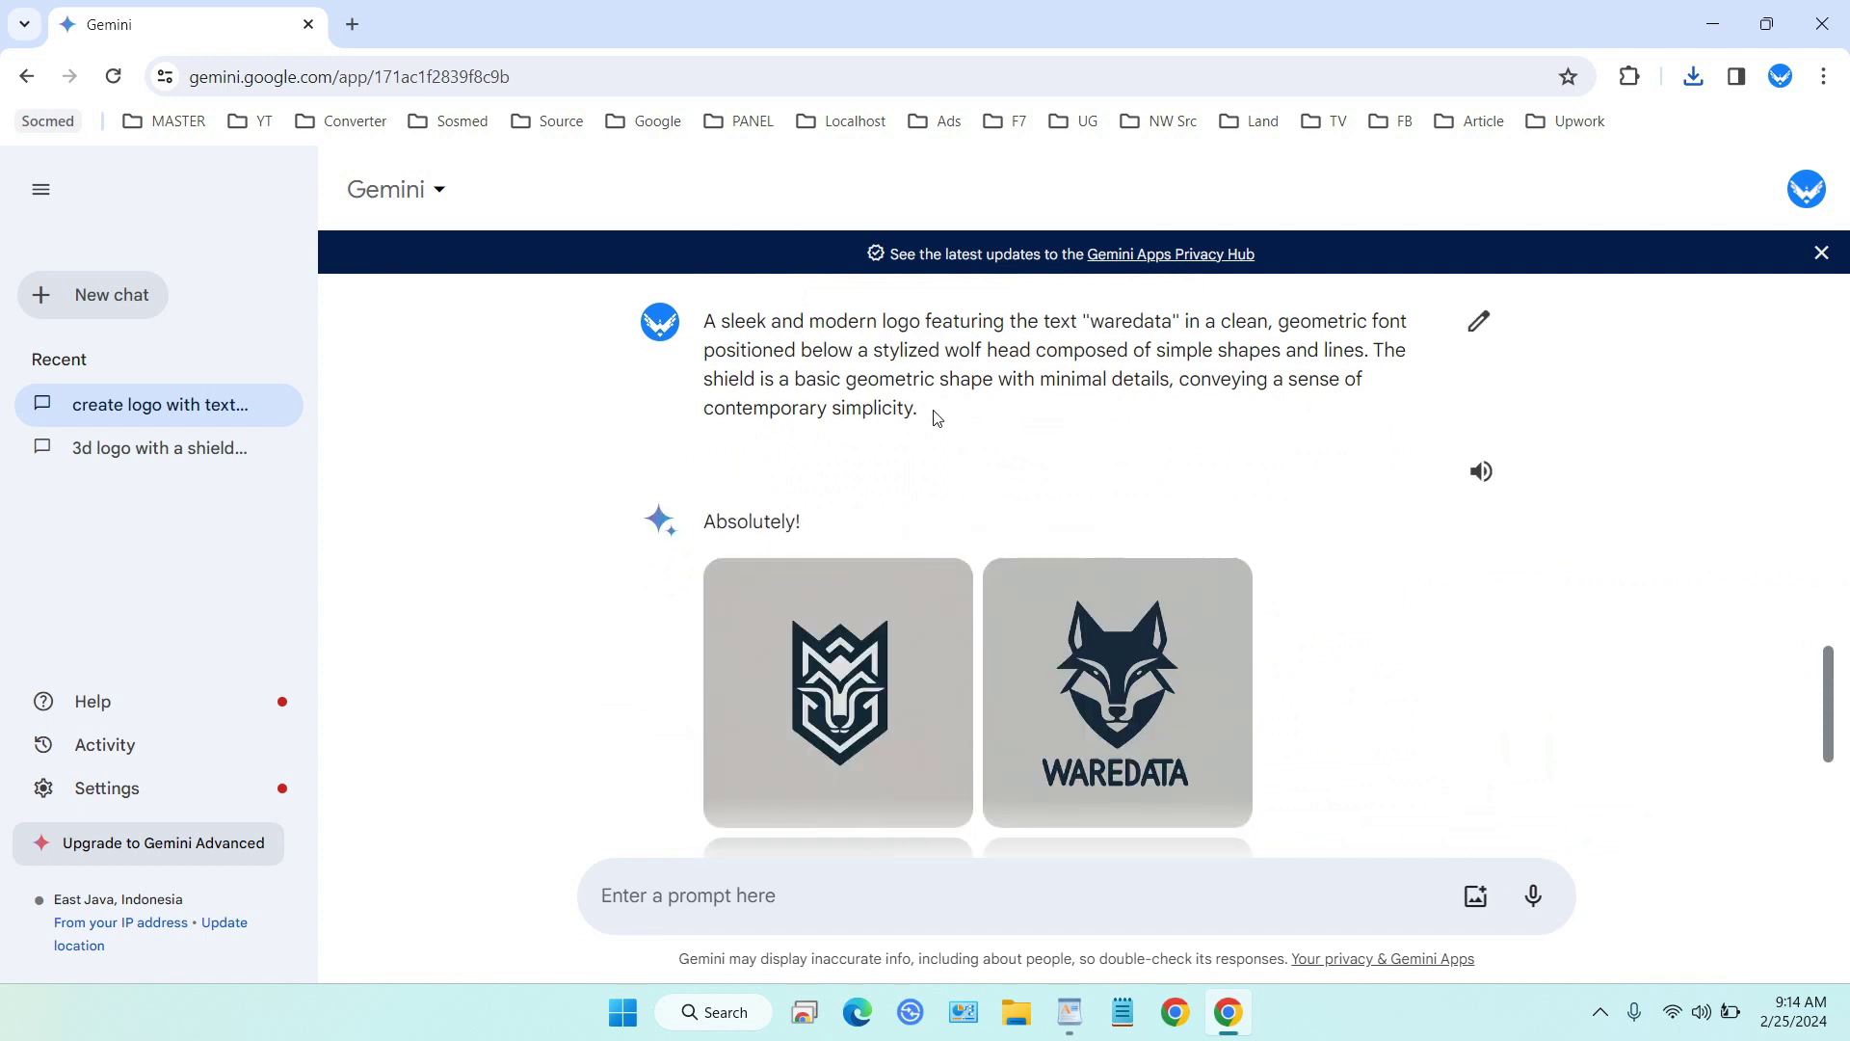
Review the four geometric logos and download the second one, the dark wolf above WAREDATA, as Gemini_Generated_Image (4).jfif in "logo from gemini".
scroll(934, 417, down, 4)
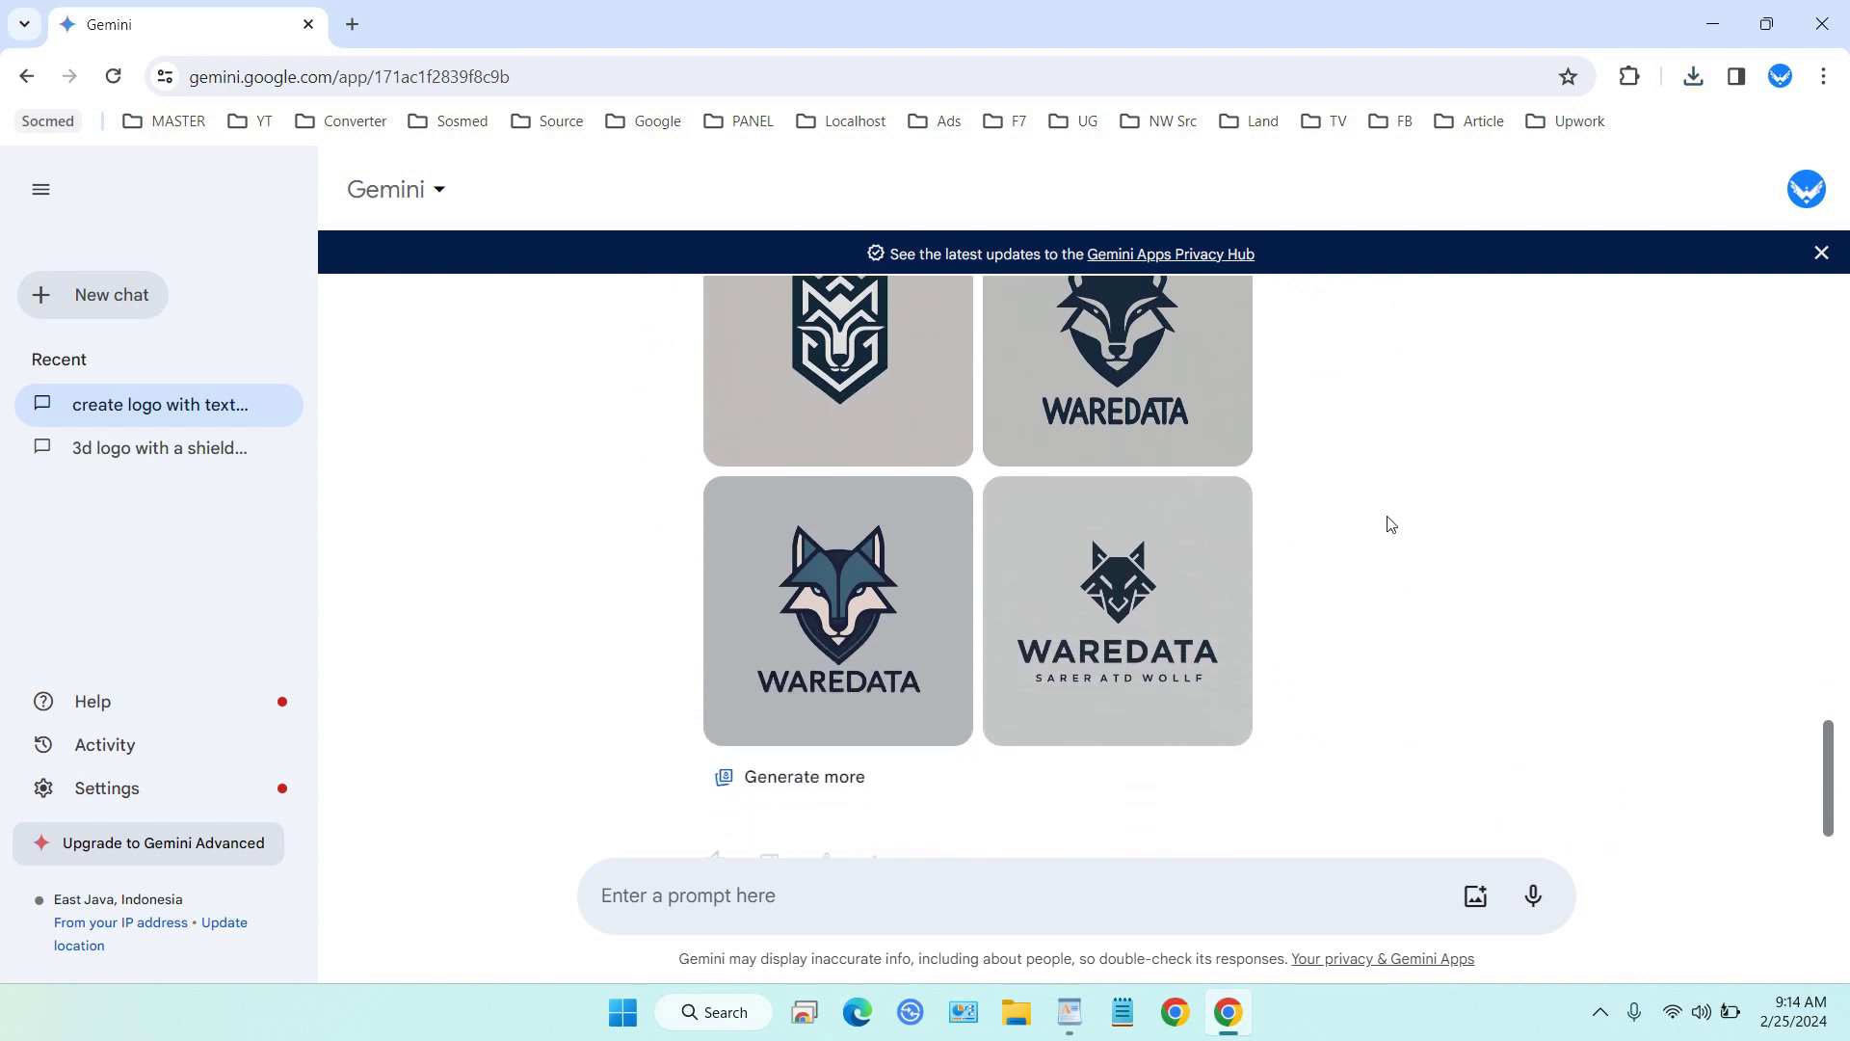
scroll(1128, 417, up, 3)
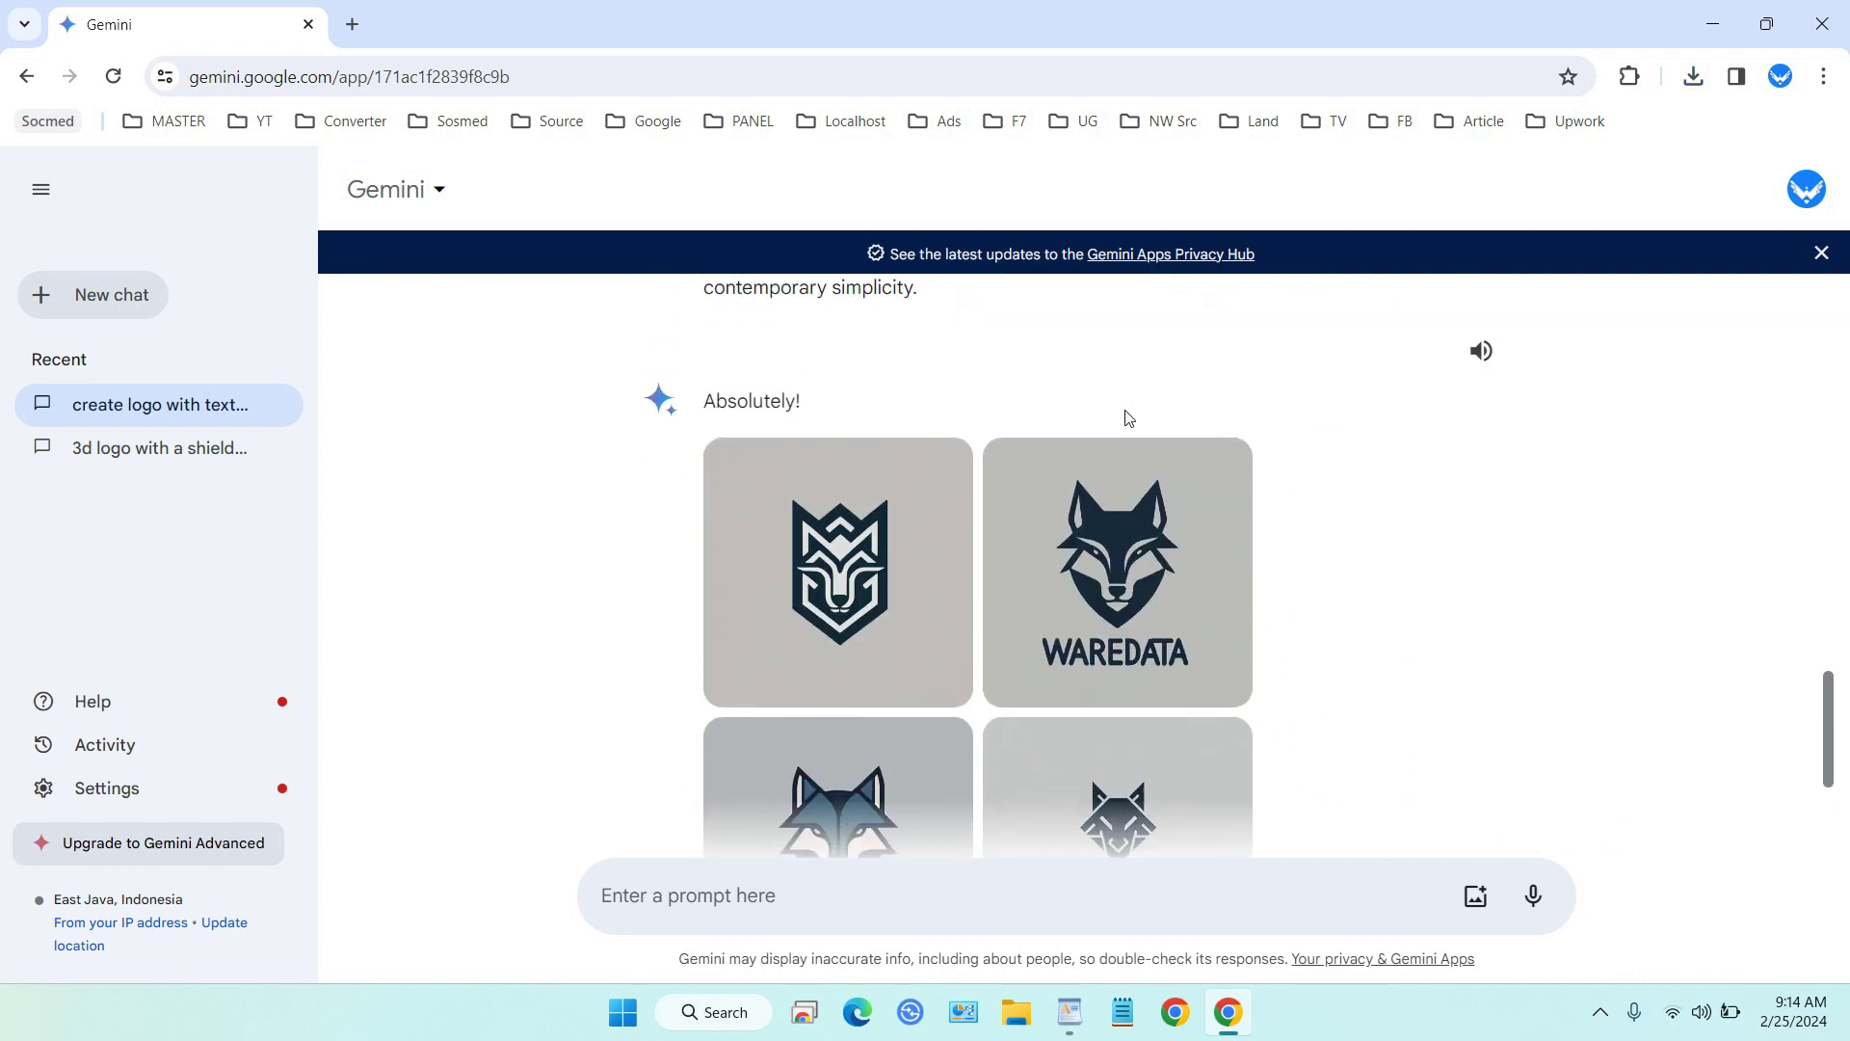
scroll(1128, 417, up, 1)
mouse_move(1108, 622)
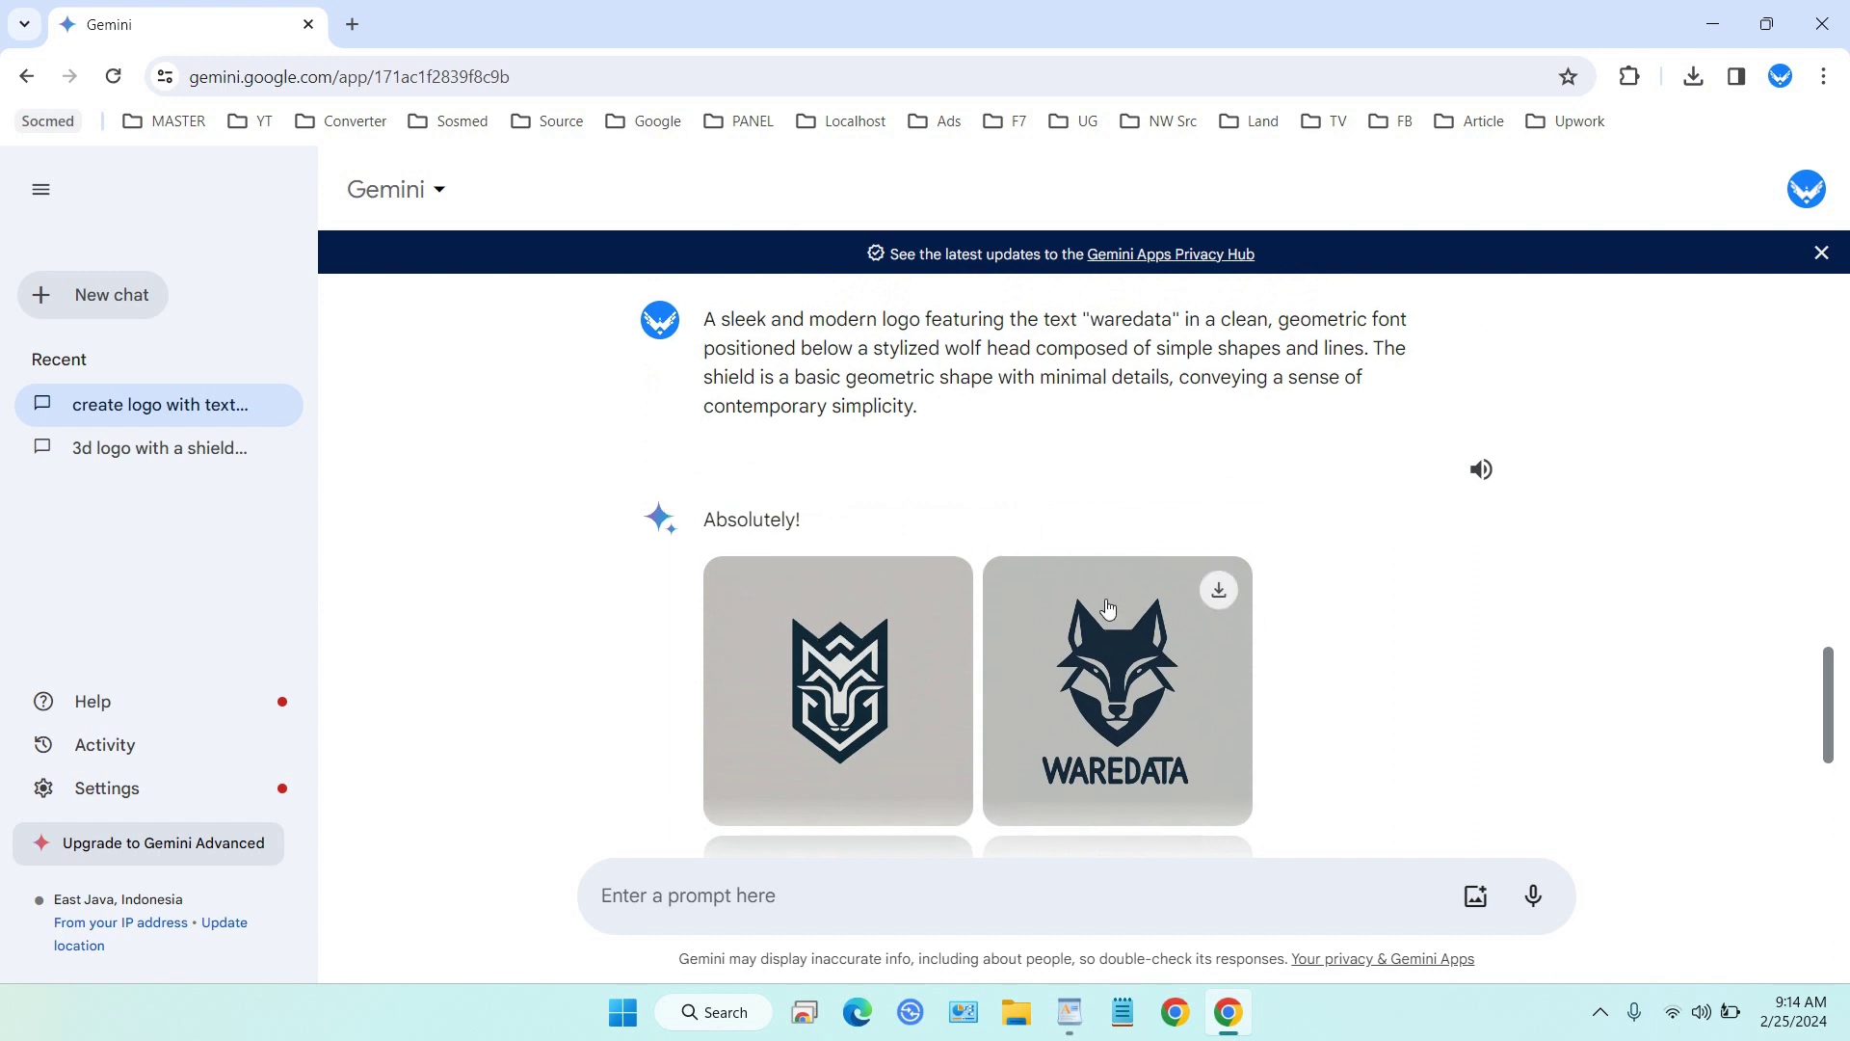
scroll(1109, 607, down, 1)
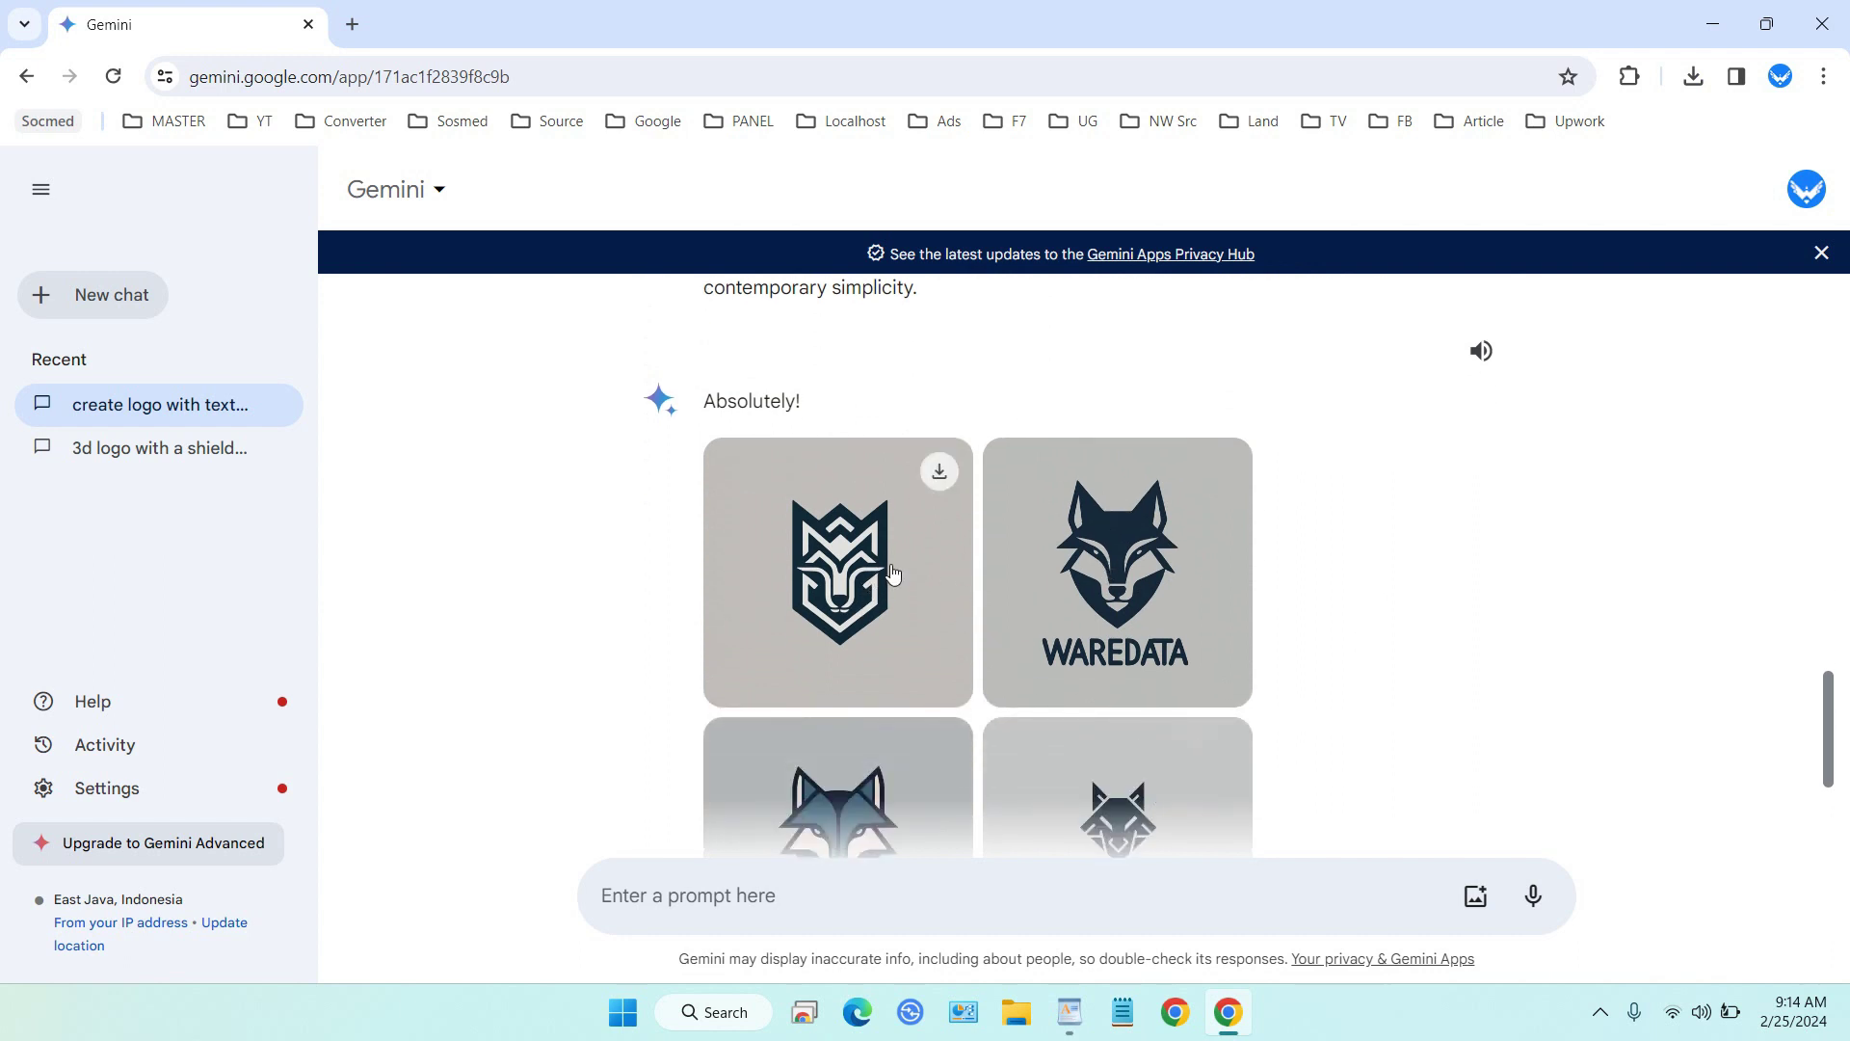
scroll(893, 573, down, 1)
click(1220, 354)
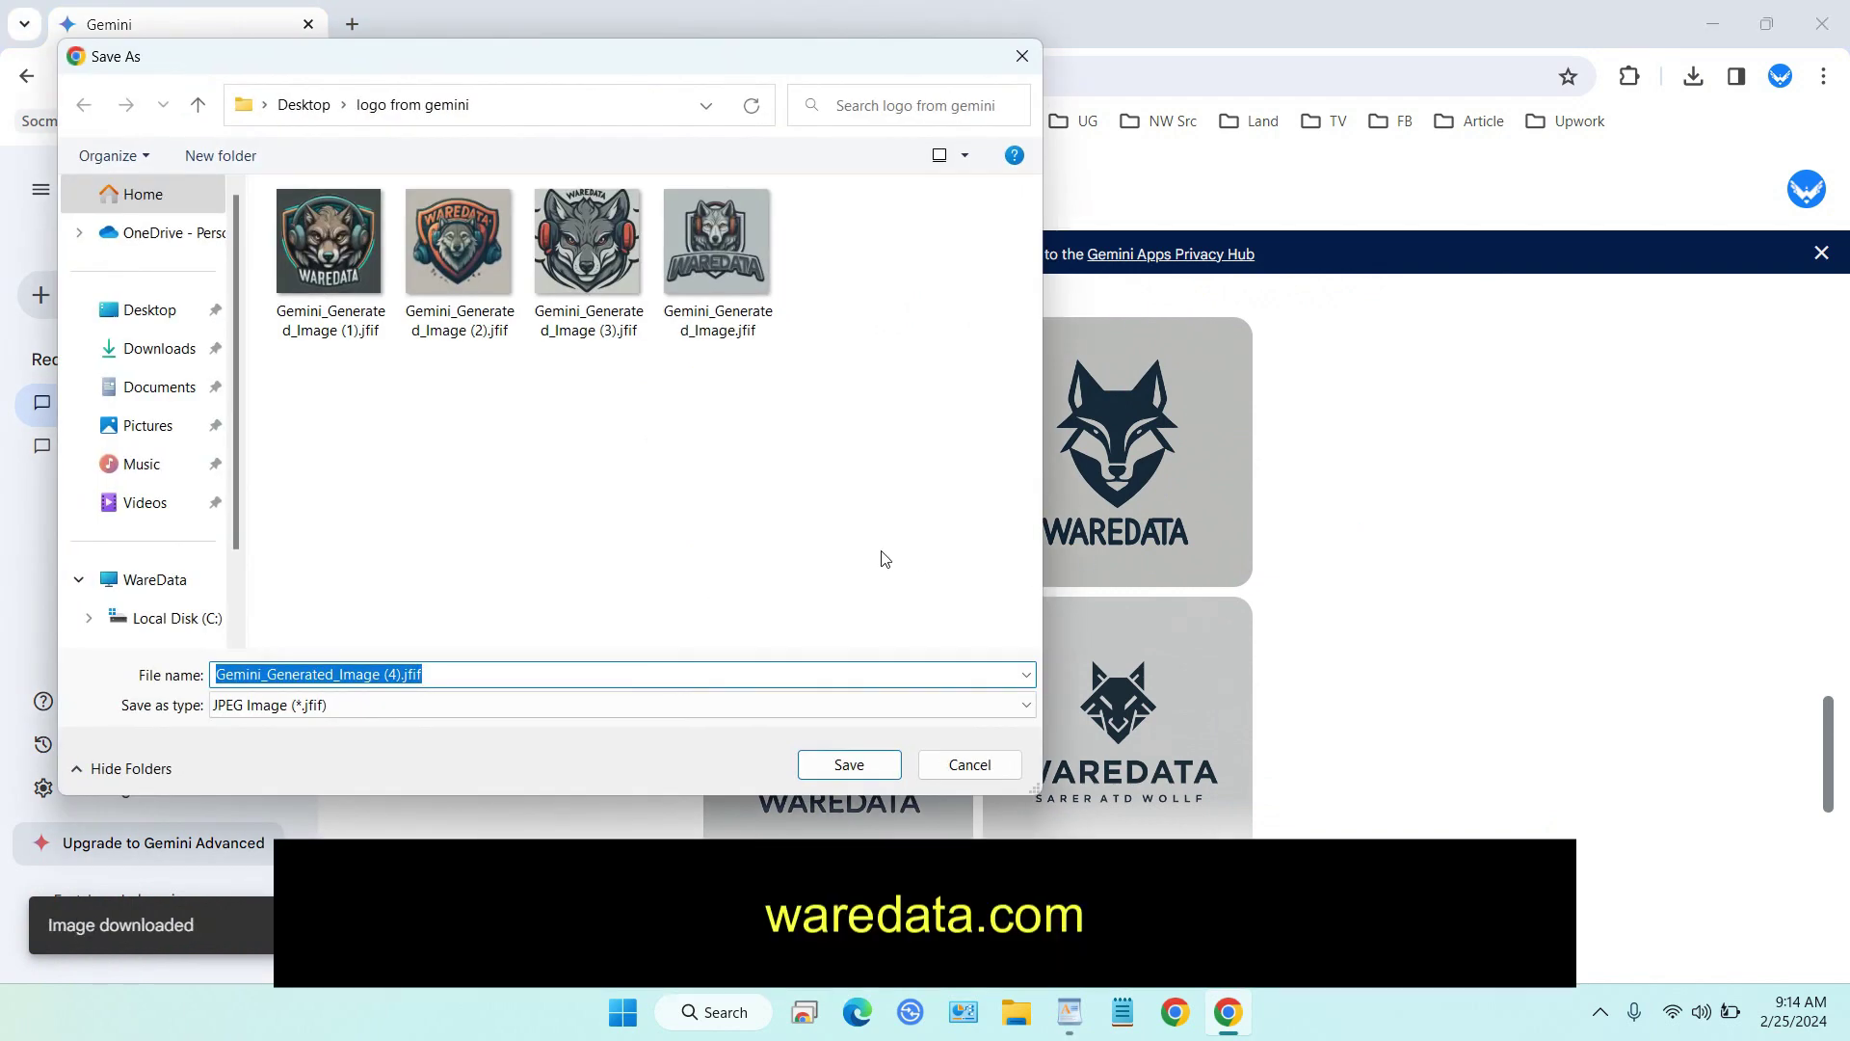
click(848, 762)
Download the blue wolf logo and the small wolf-head logo with a tagline into "logo from gemini" as Gemini_Generated_Image (5).jfif and (6).jfif.
scroll(1060, 627, down, 2)
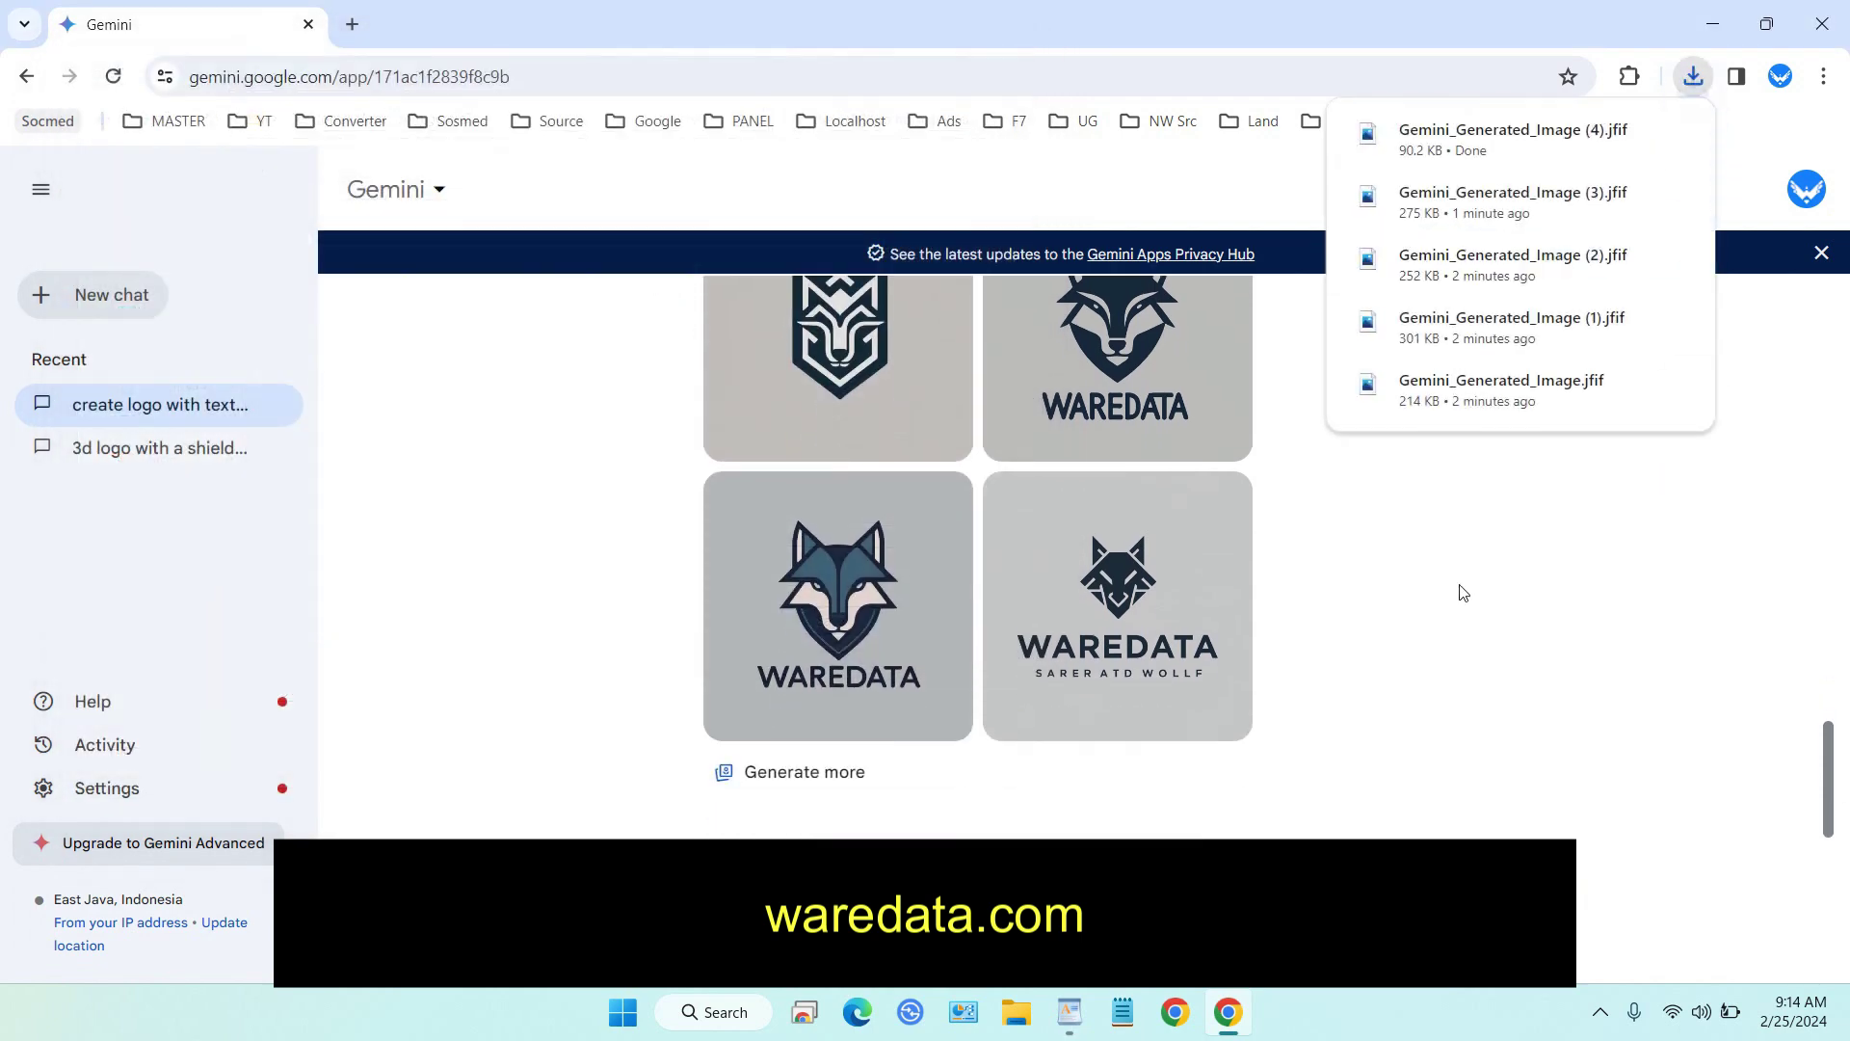
click(954, 420)
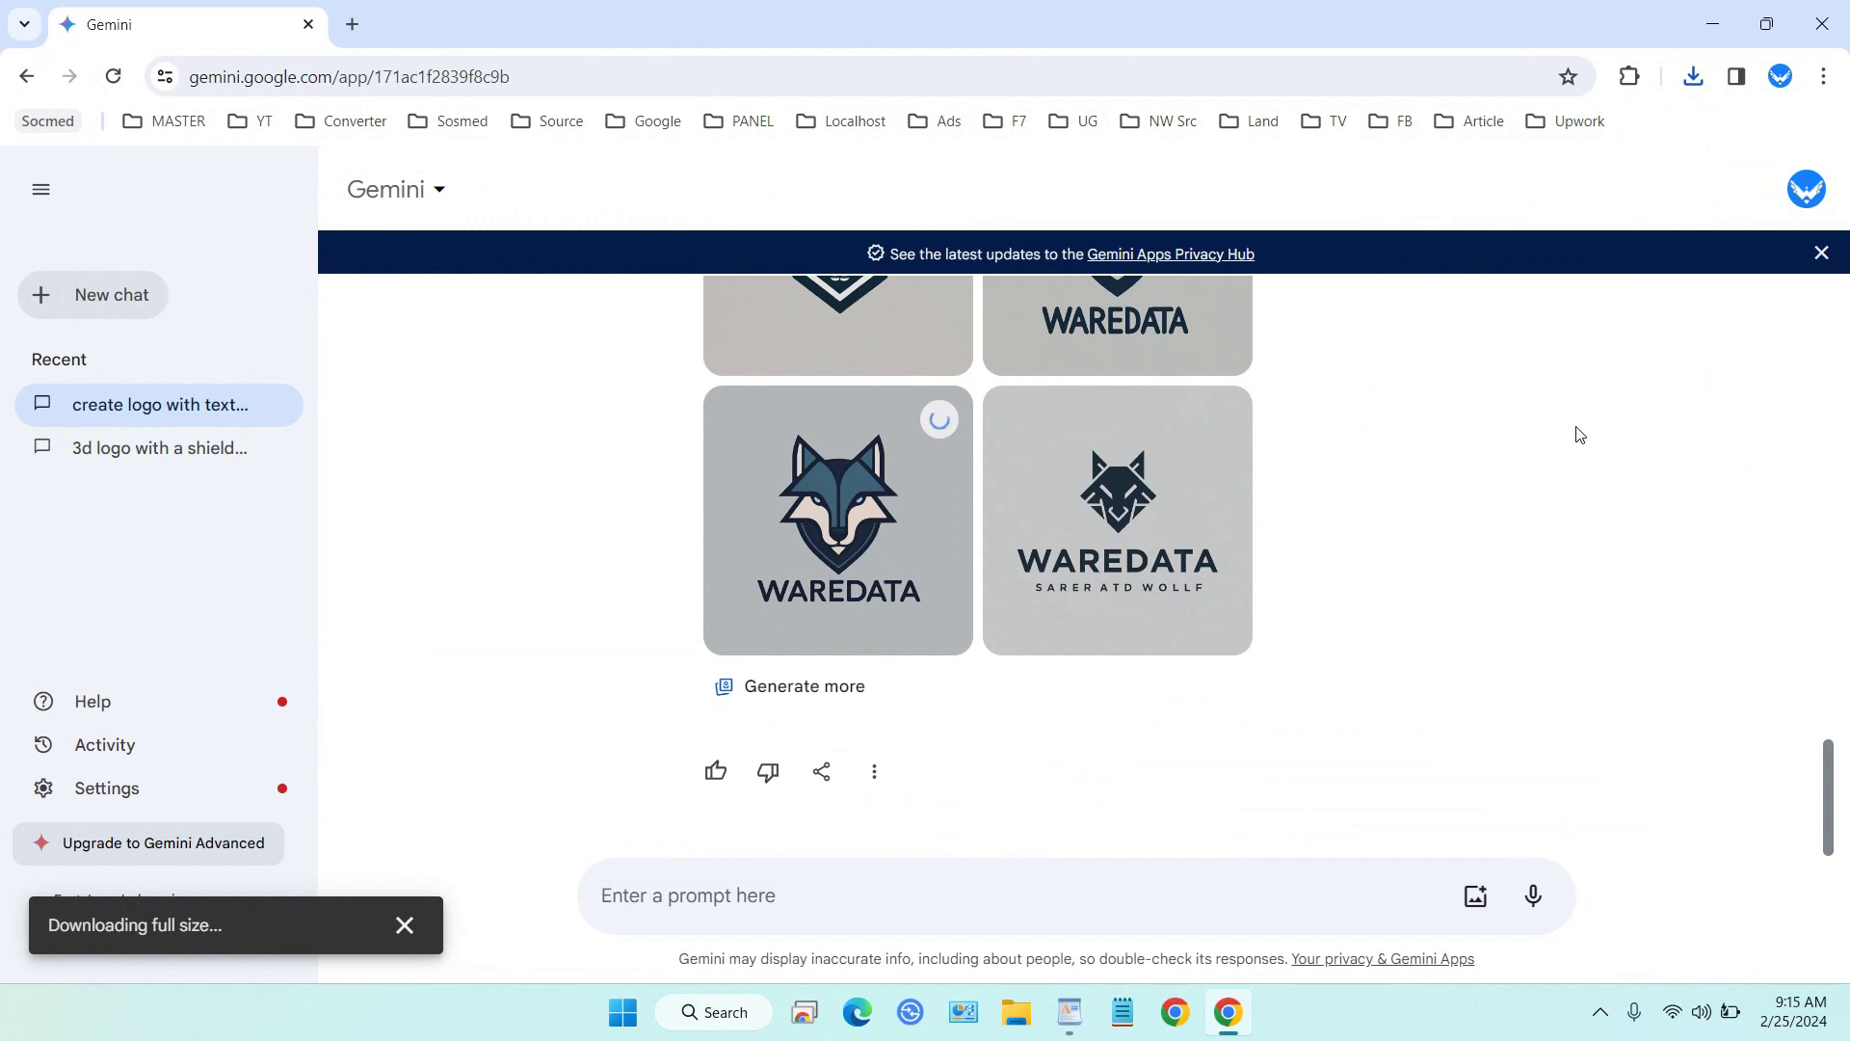
click(1219, 420)
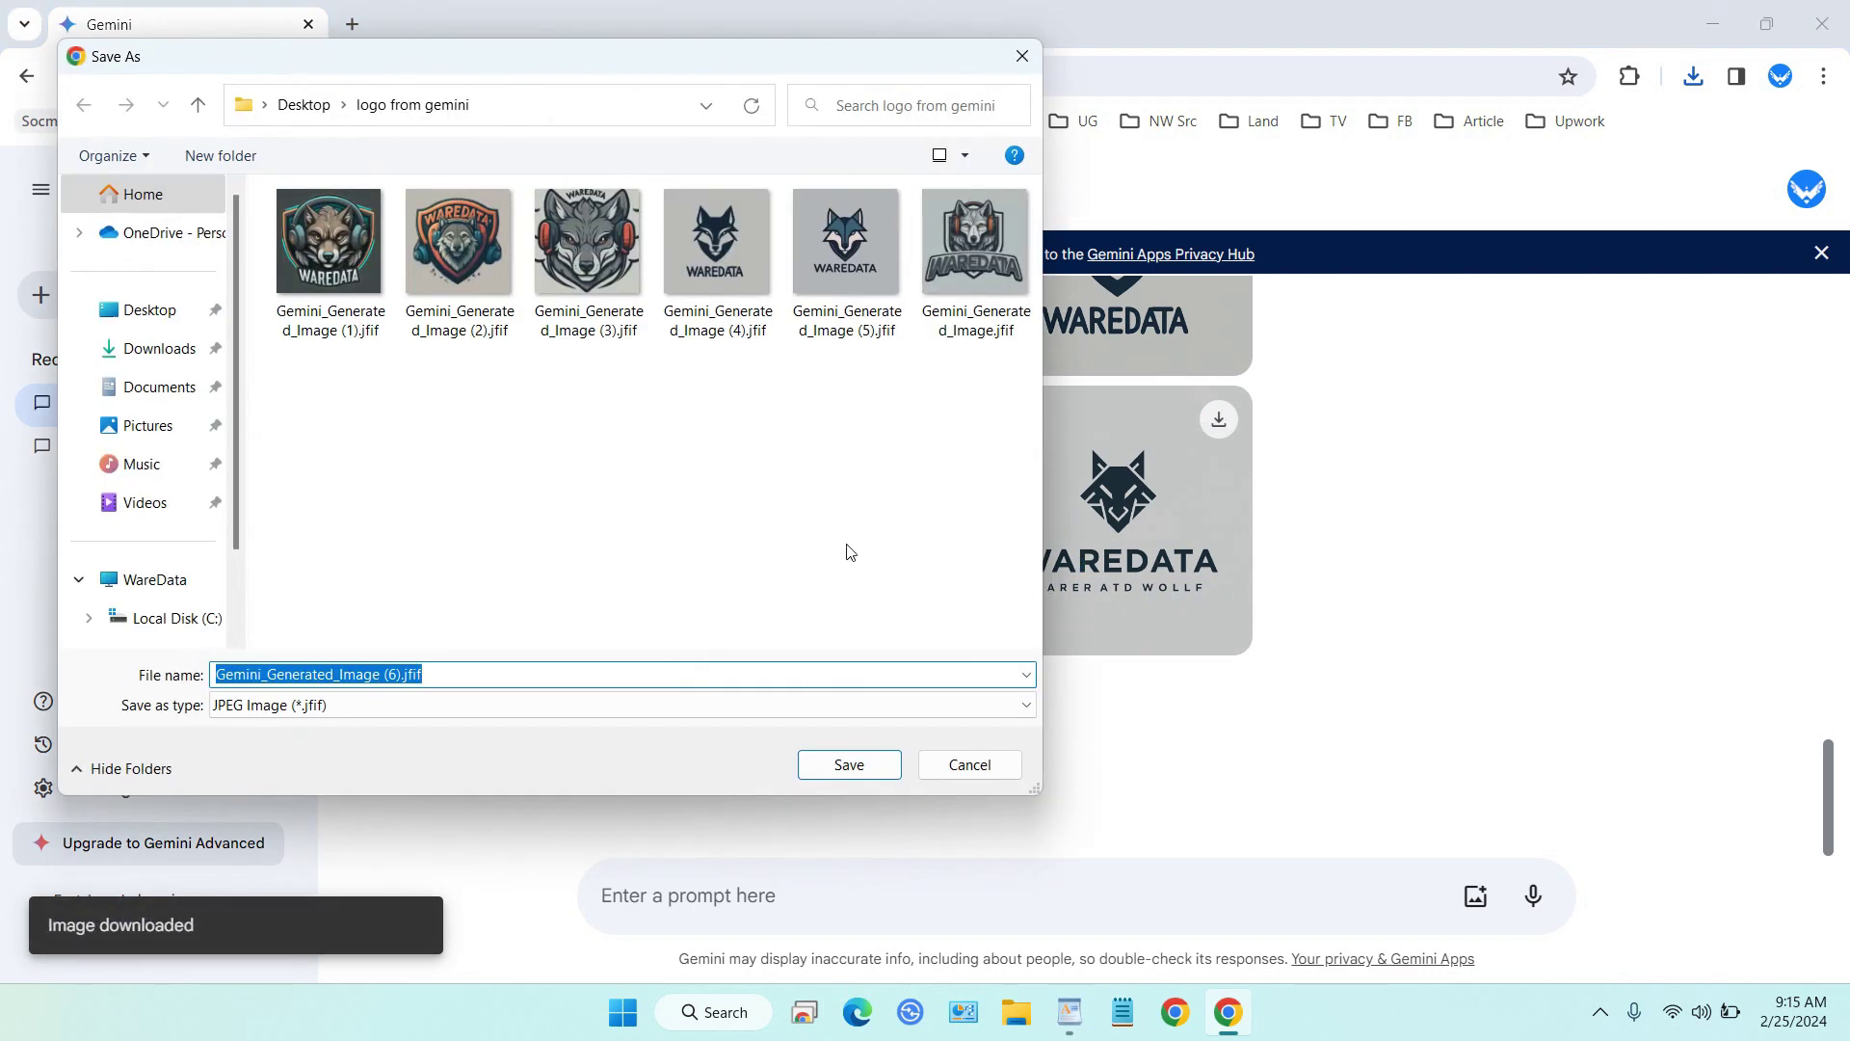
click(849, 767)
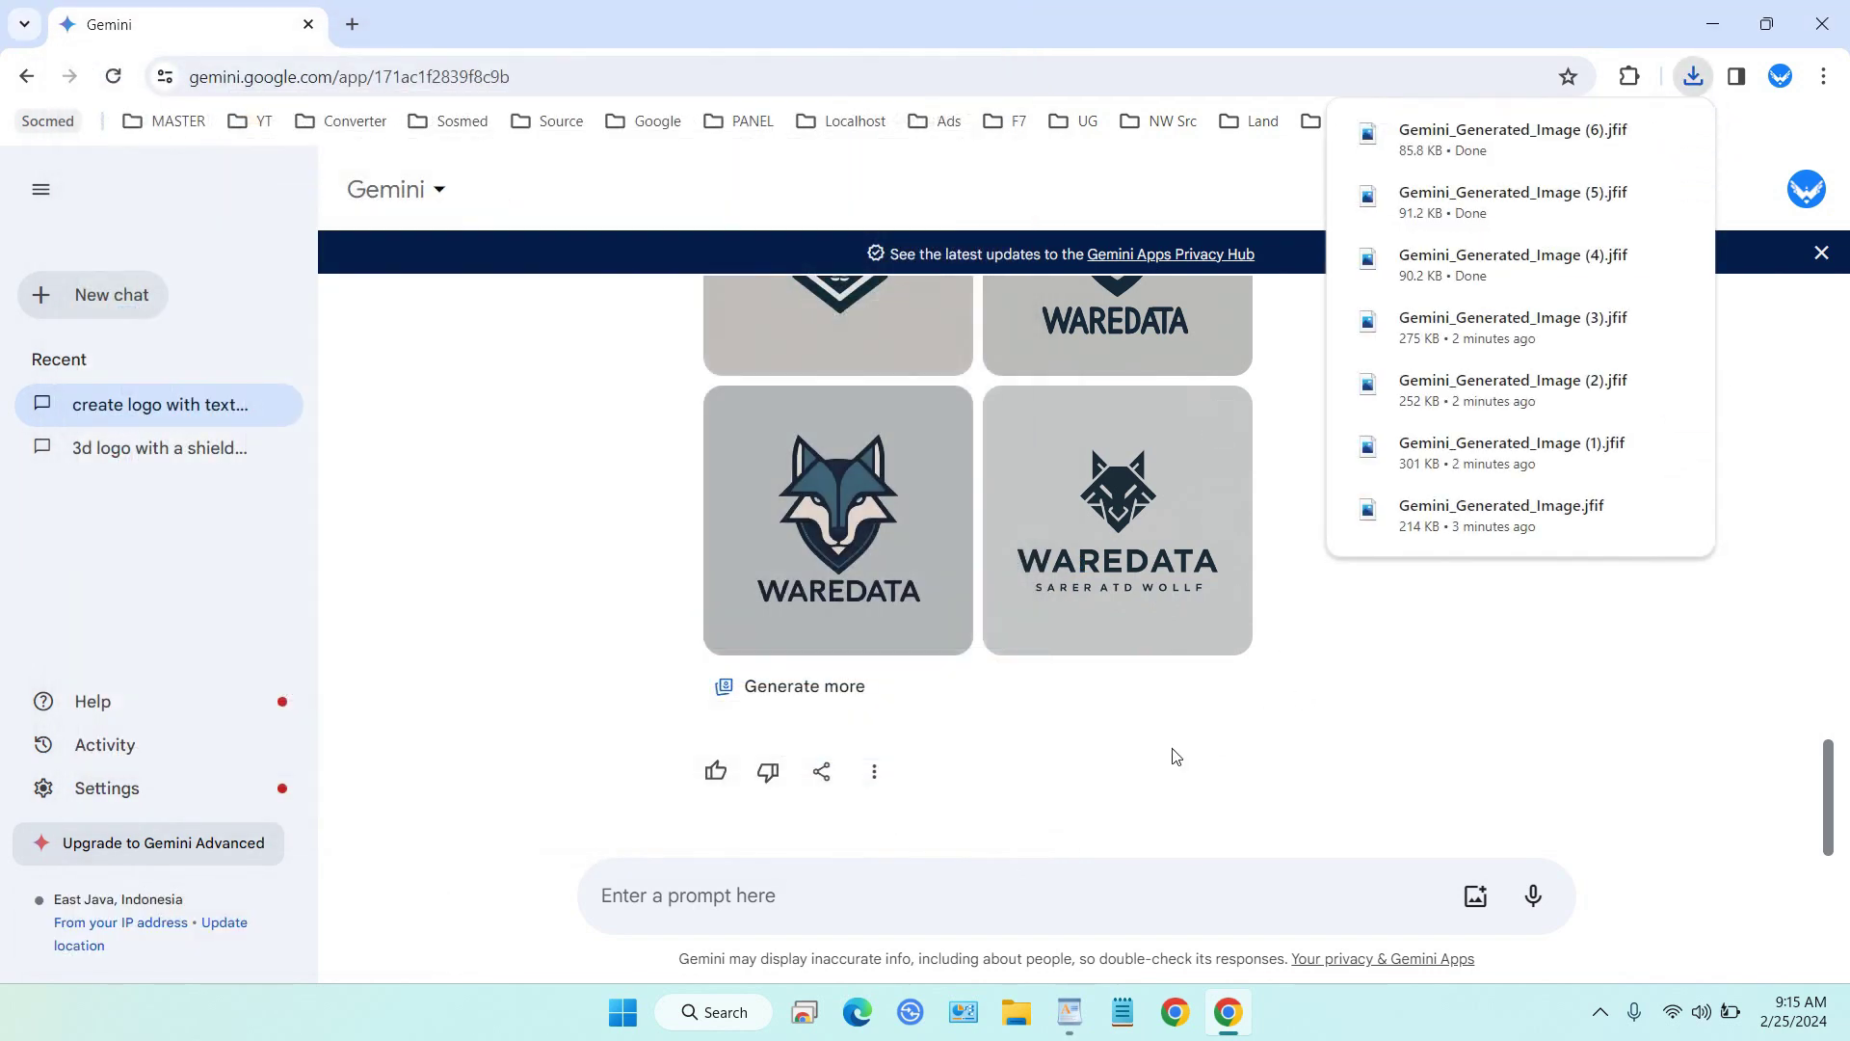
Copy the whimsical and charming "waredata" logo prompt from CHAT OPEN AI COMMAND.rtf in WordPad and return to the Gemini chat.
click(982, 891)
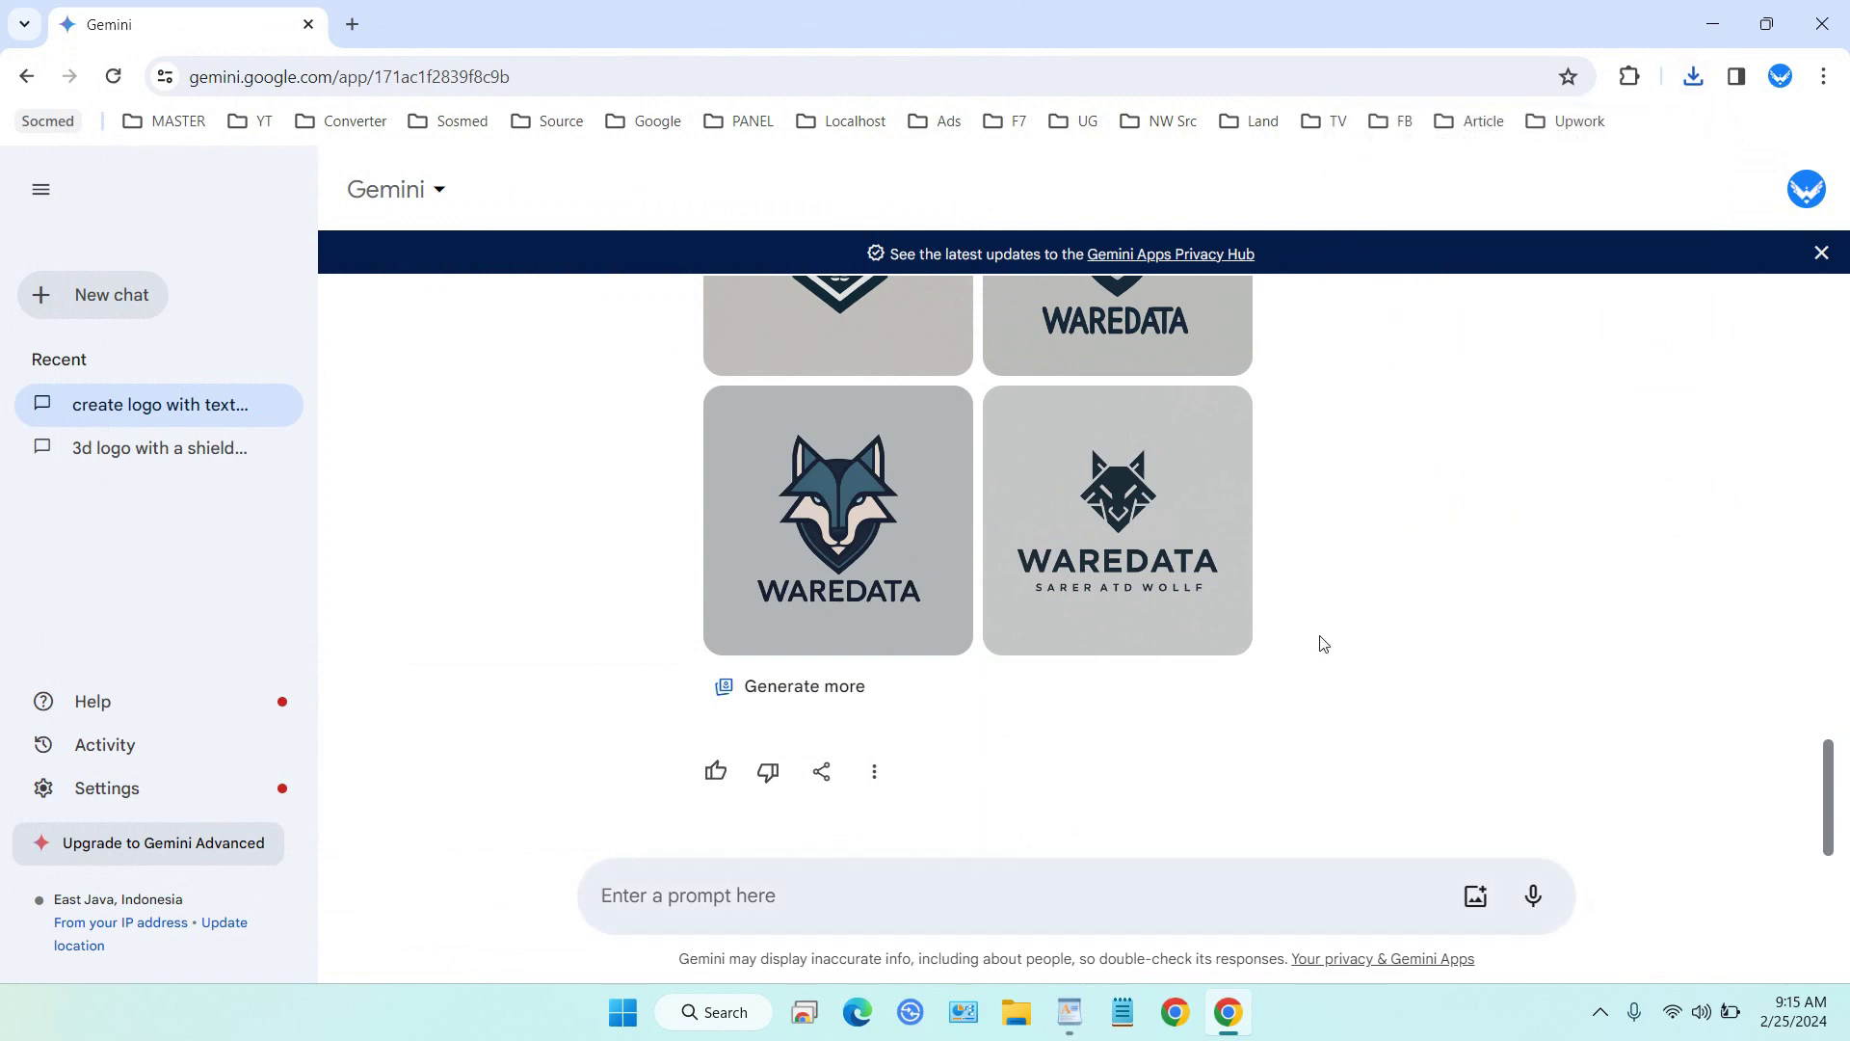
scroll(1218, 598, up, 15)
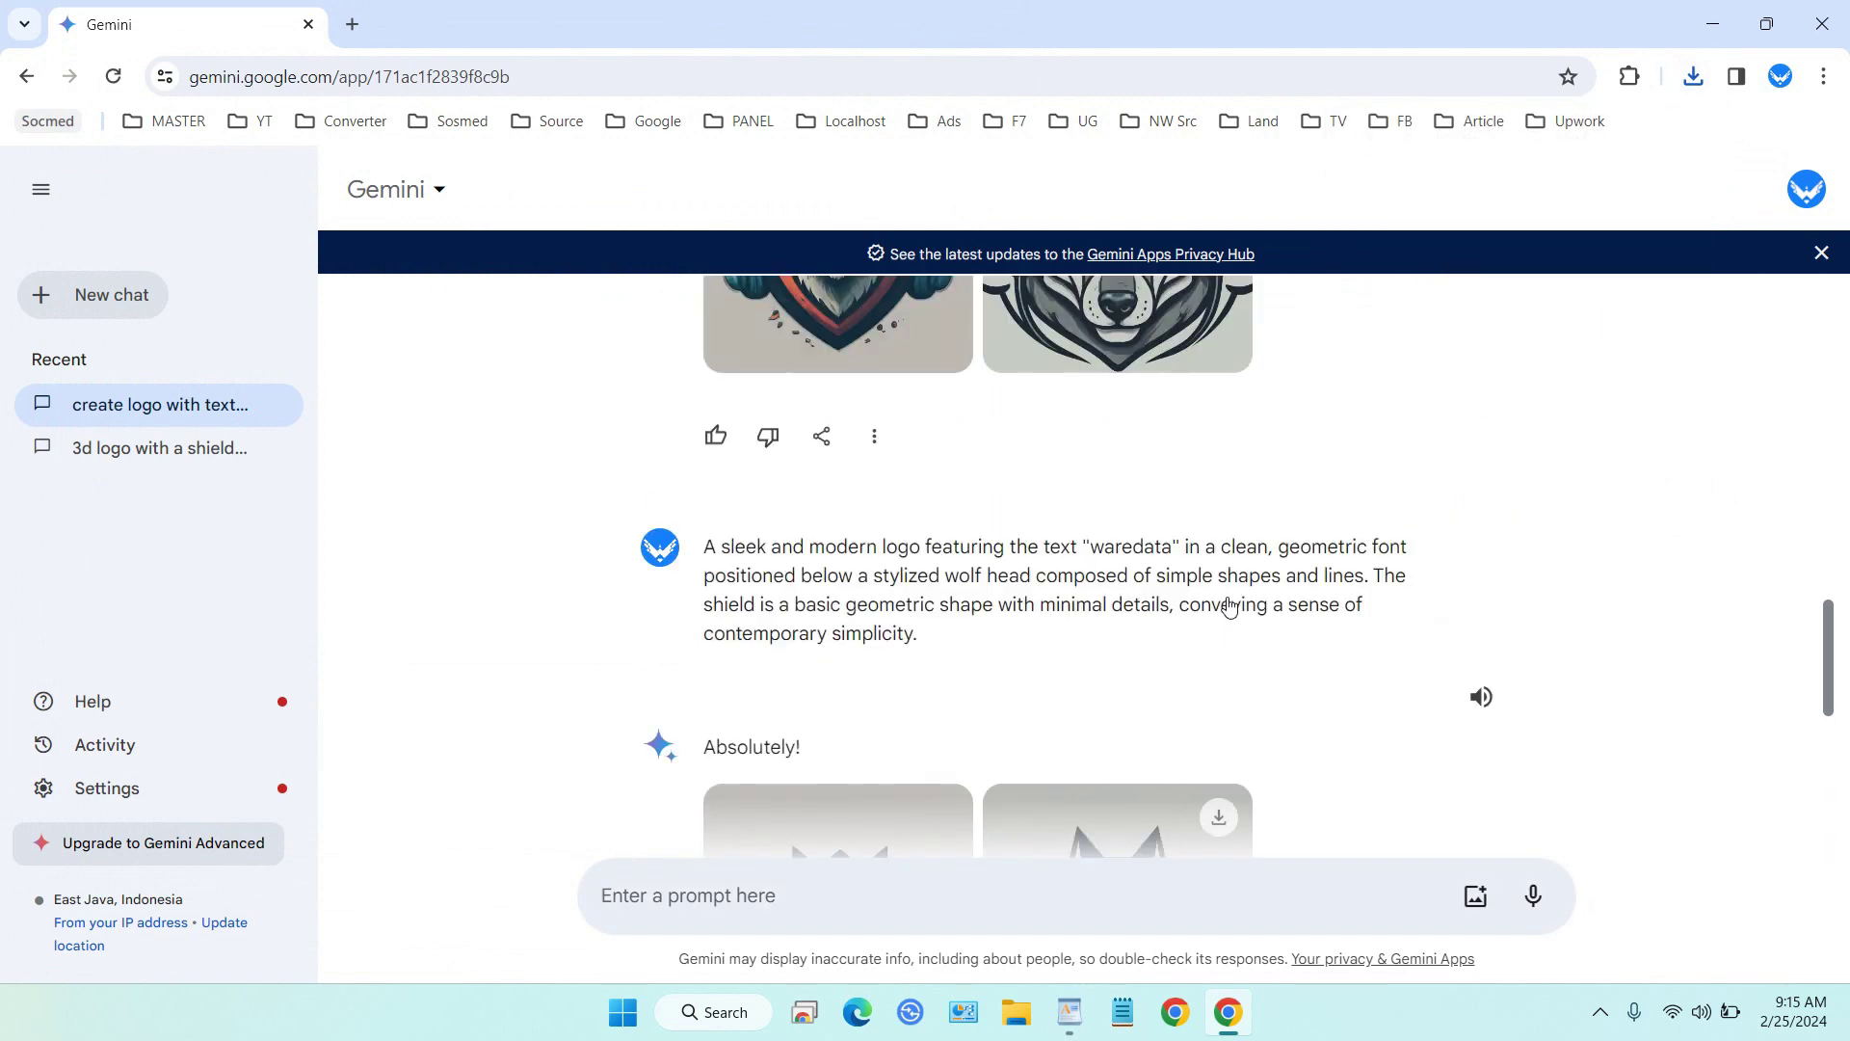
scroll(999, 525, down, 15)
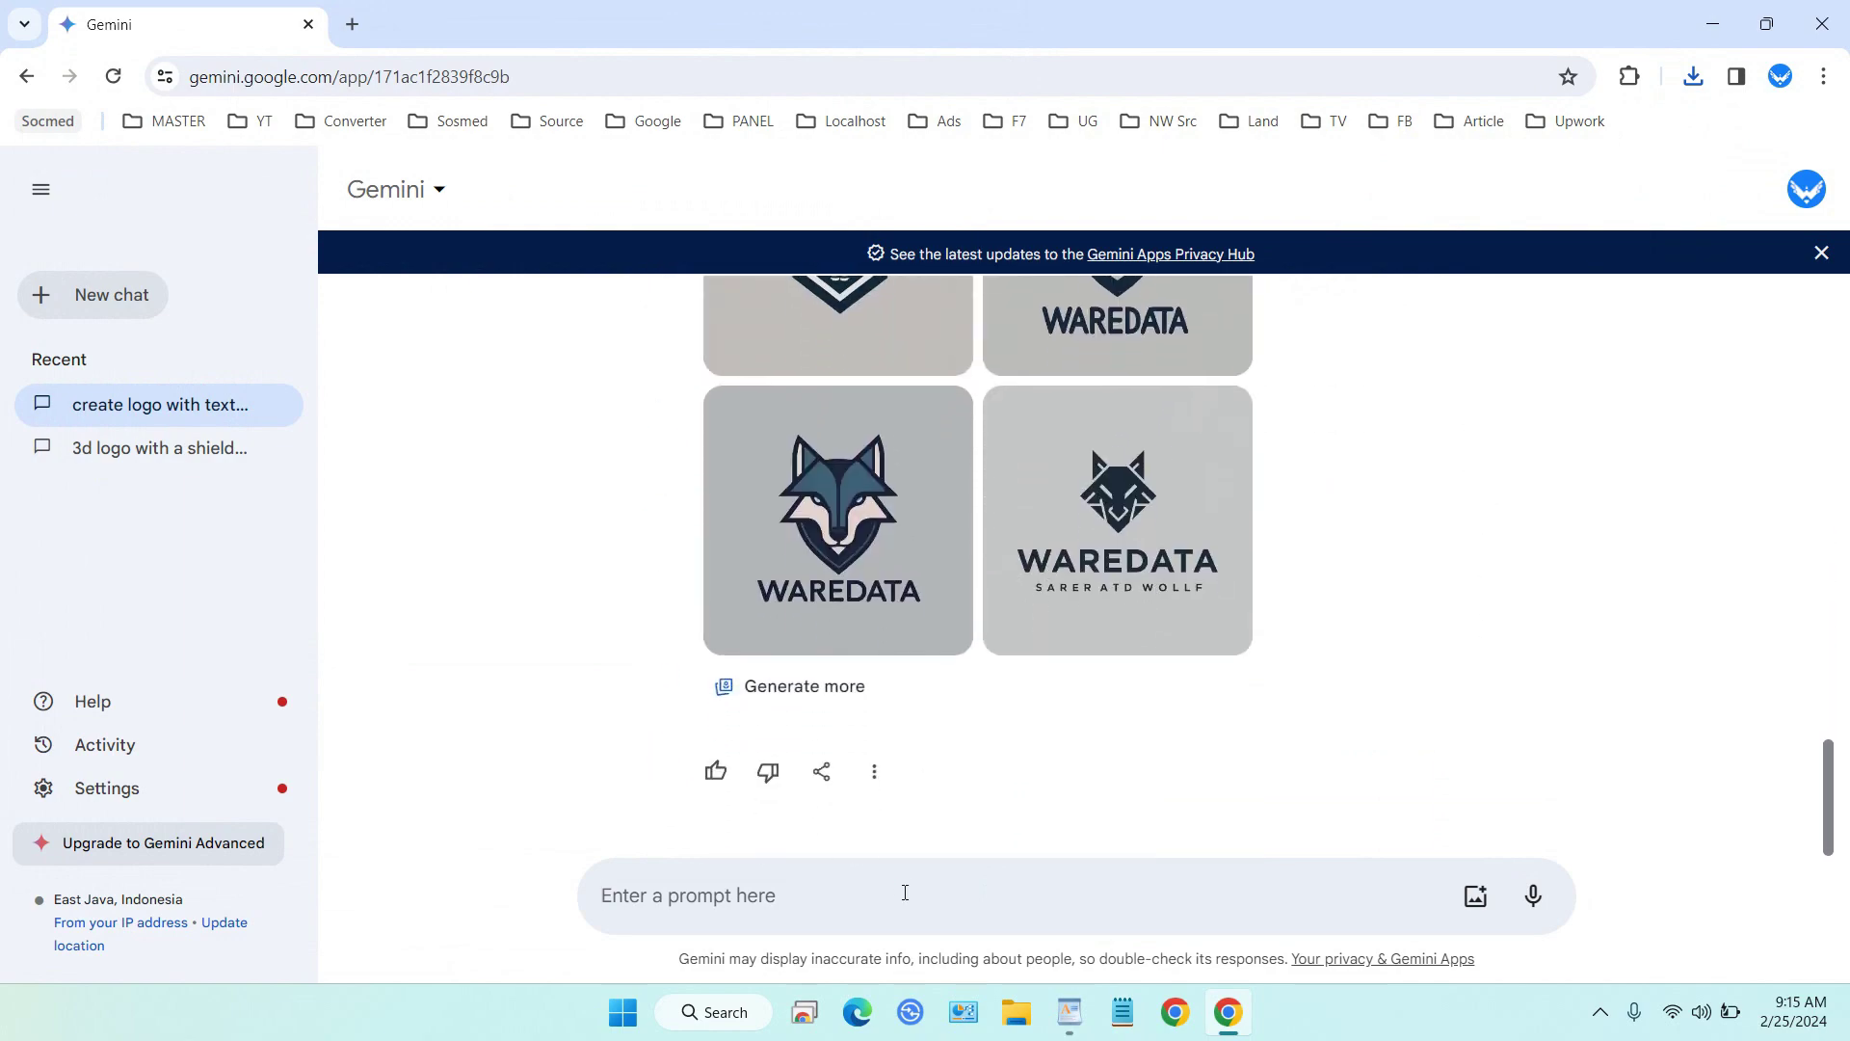
click(1070, 1012)
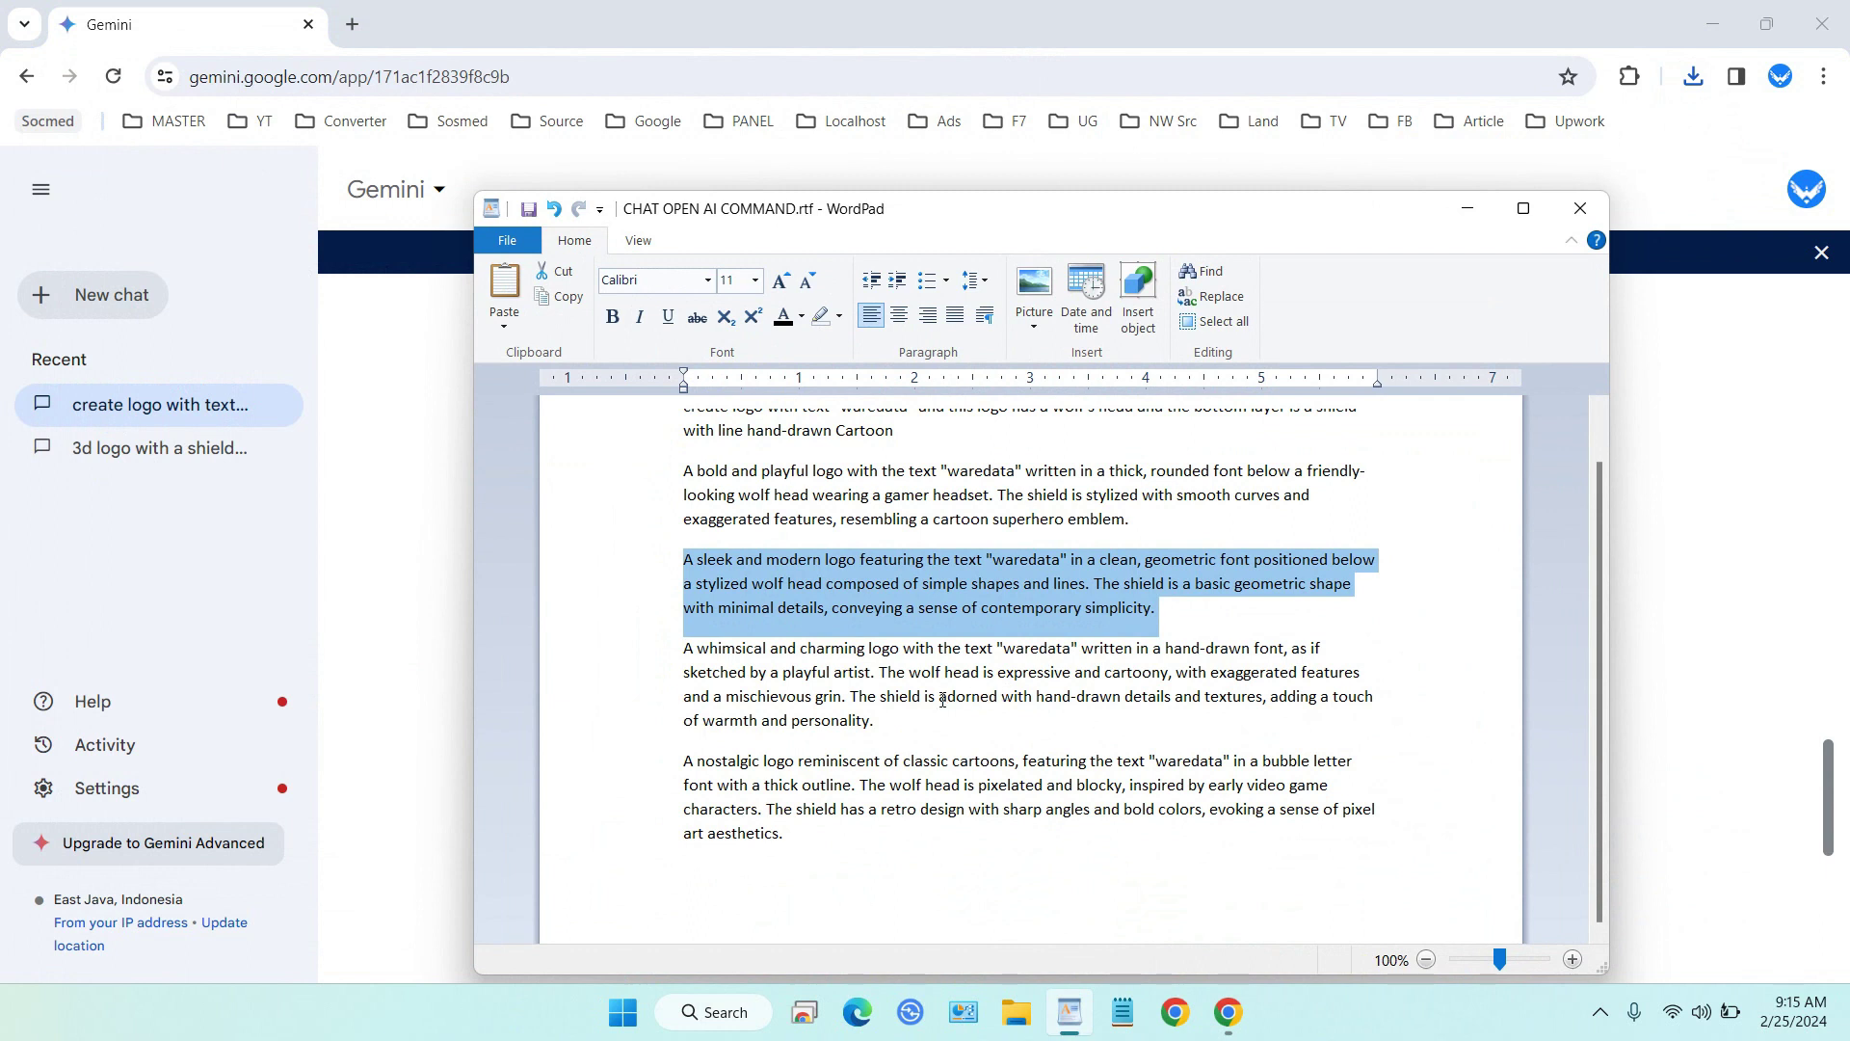
drag(895, 720, 685, 649)
right_click(754, 664)
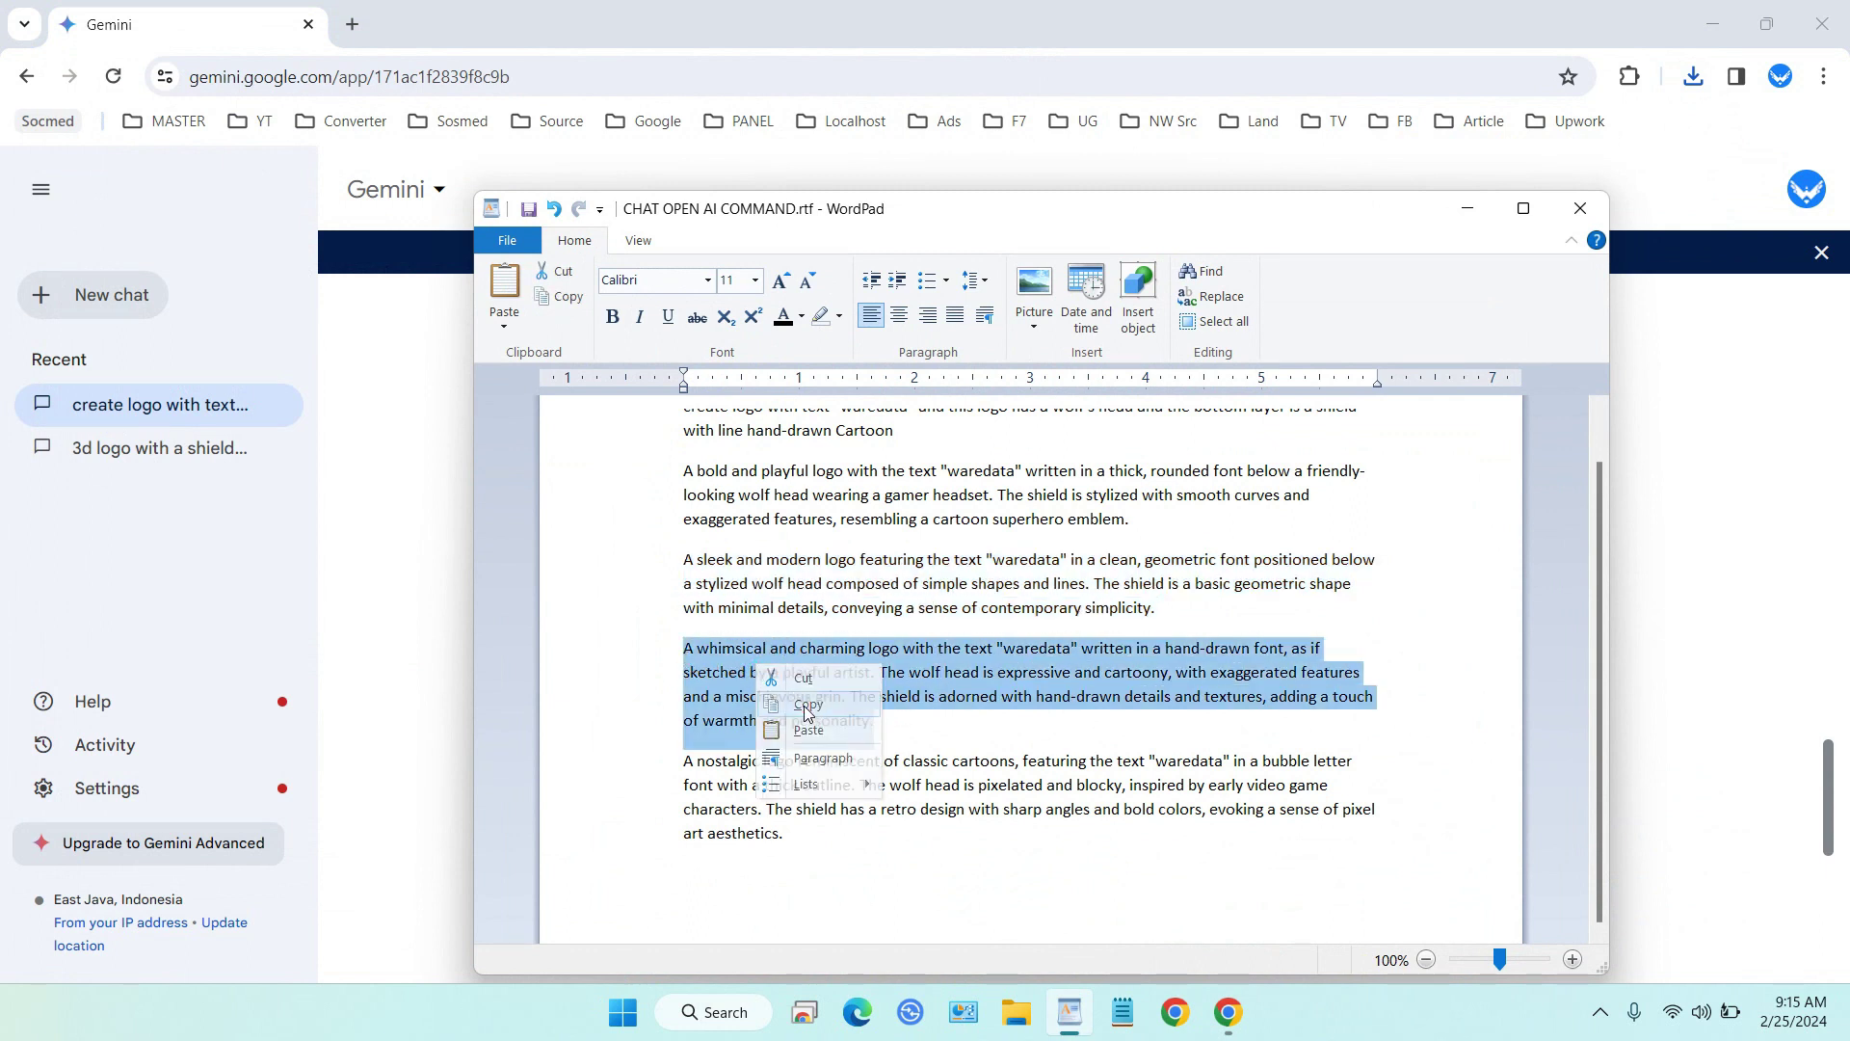
click(833, 692)
click(1466, 209)
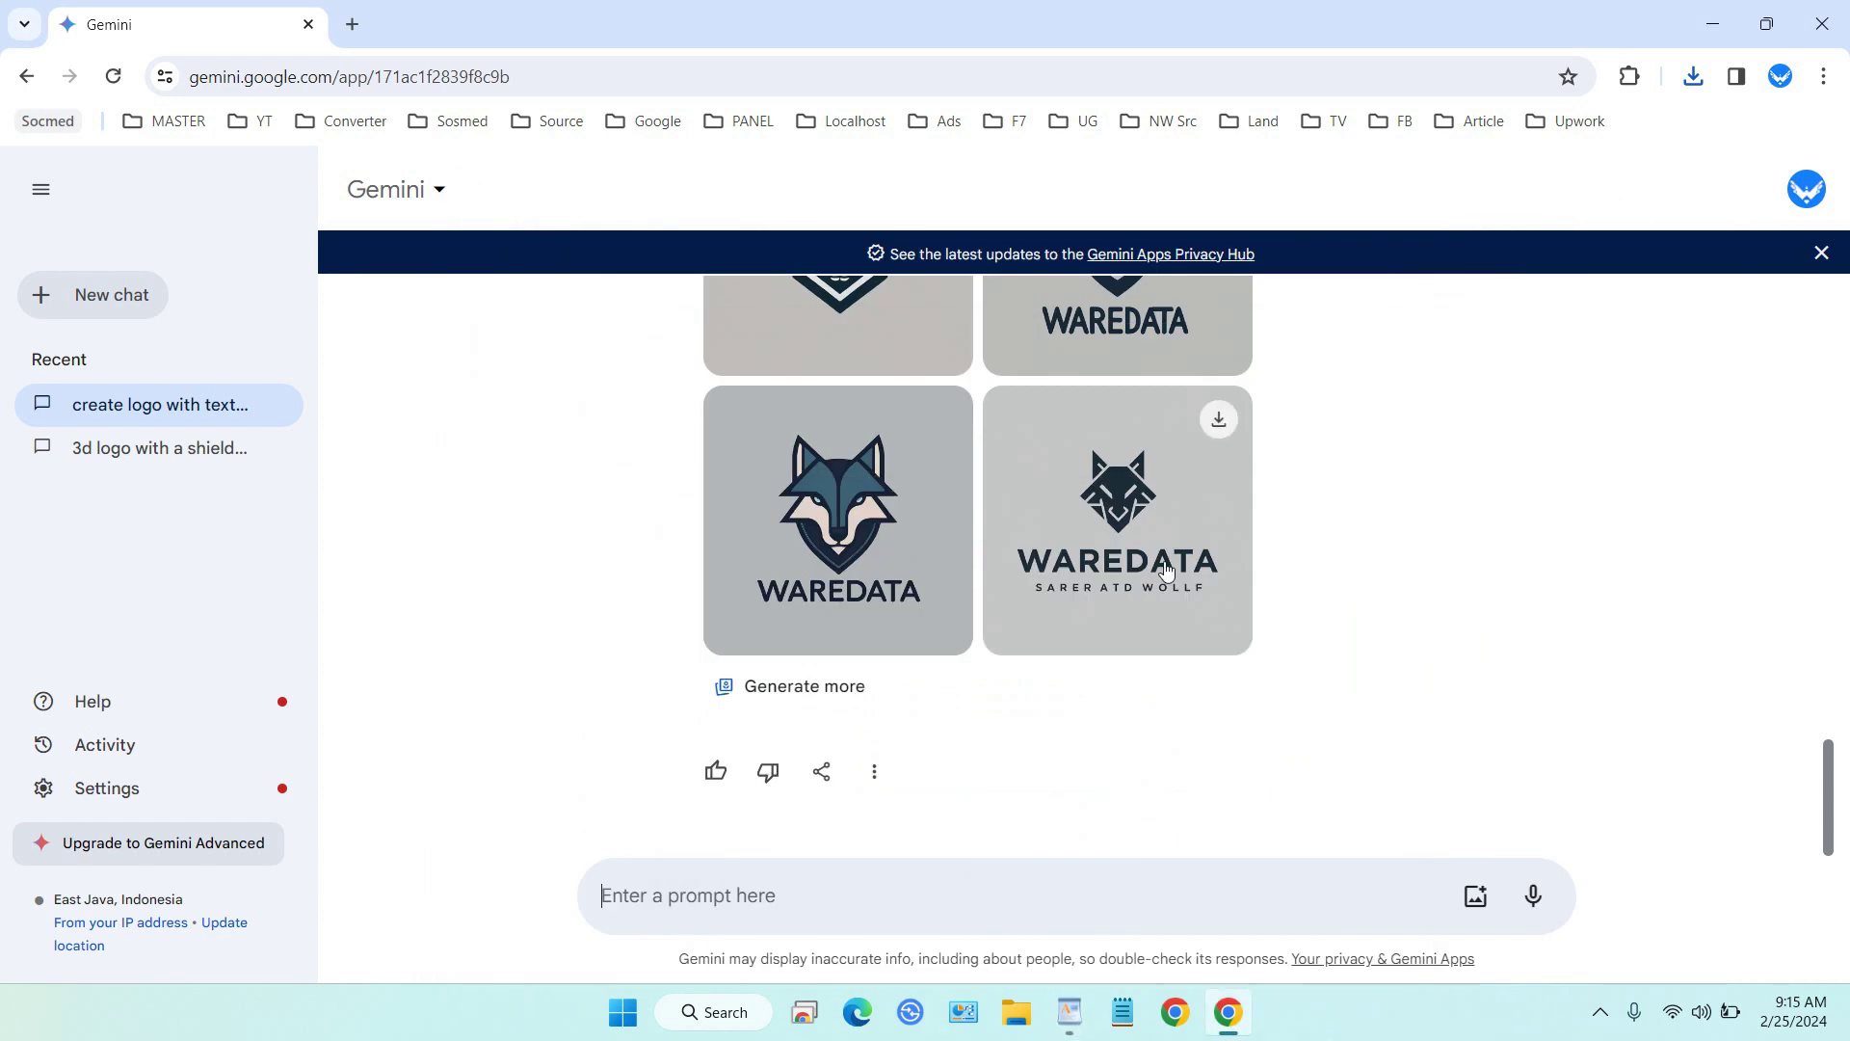
Paste the whimsical hand-drawn "waredata" logo prompt into the chat, submit it, and look through the generated wolf logos.
key(ctrl+v)
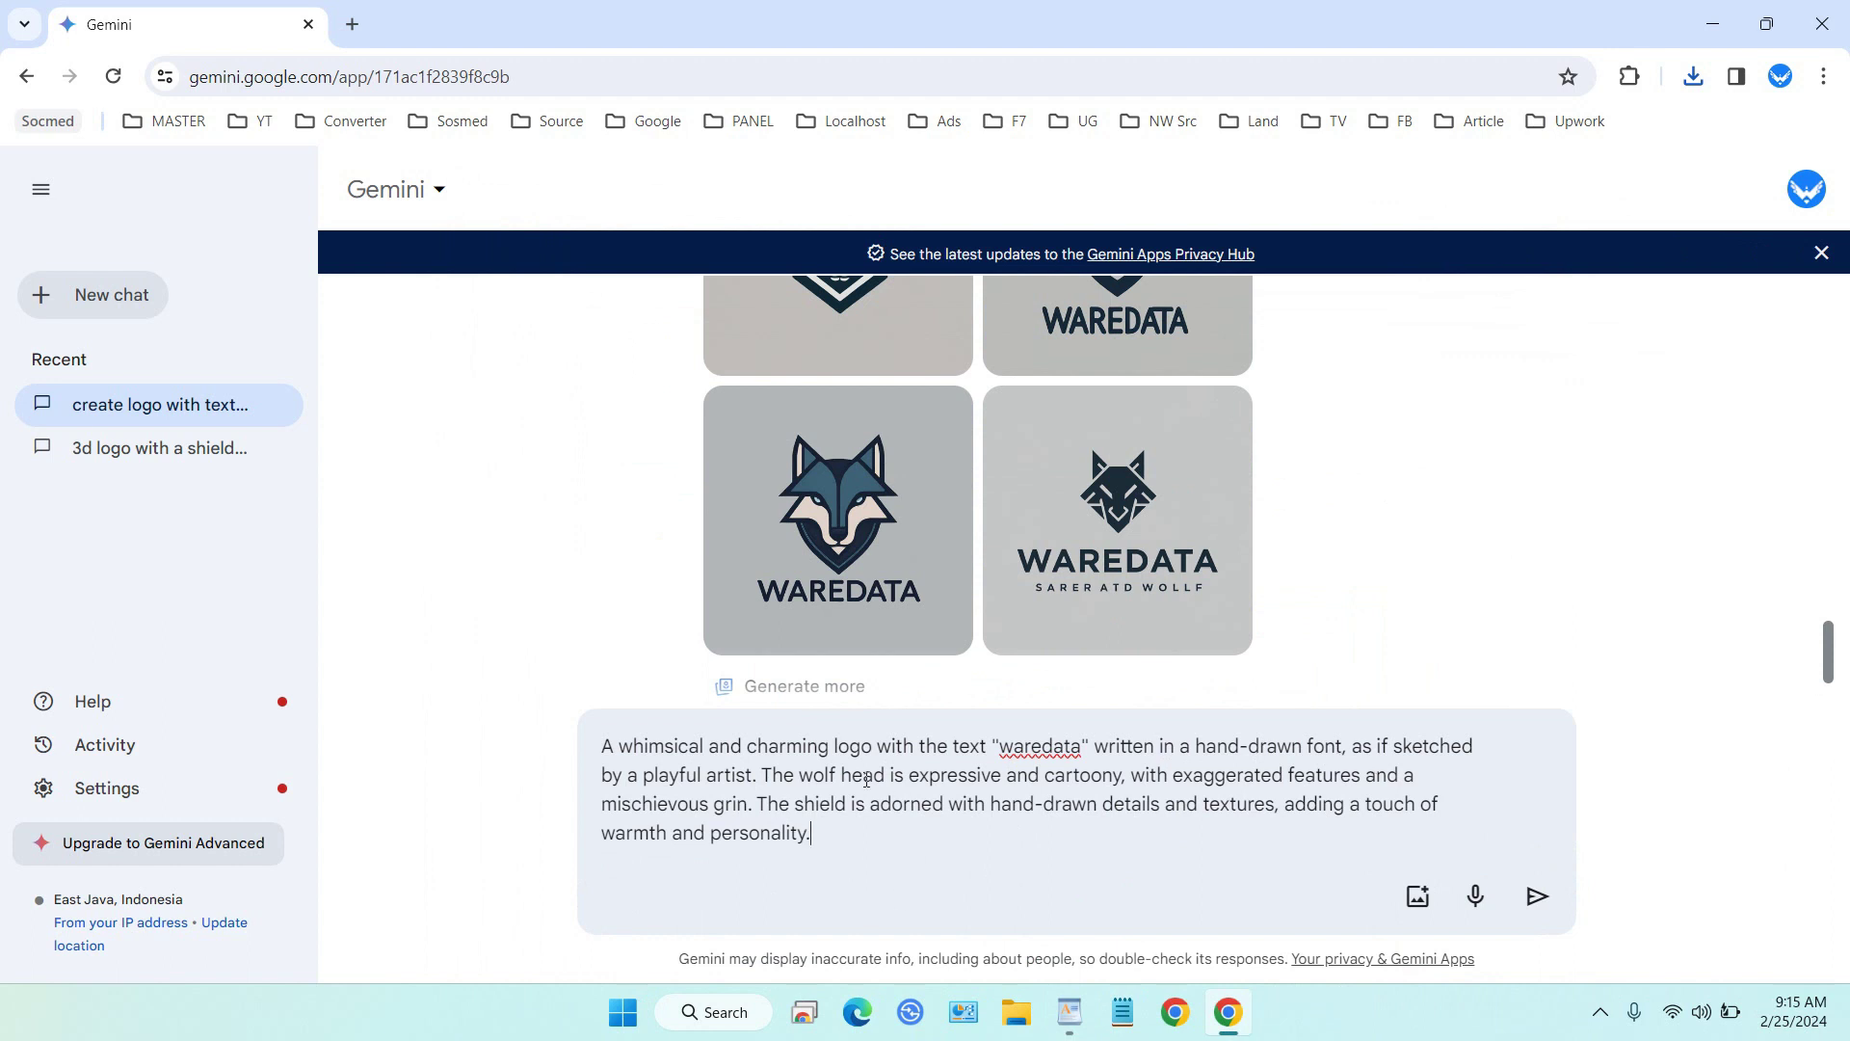
click(1540, 897)
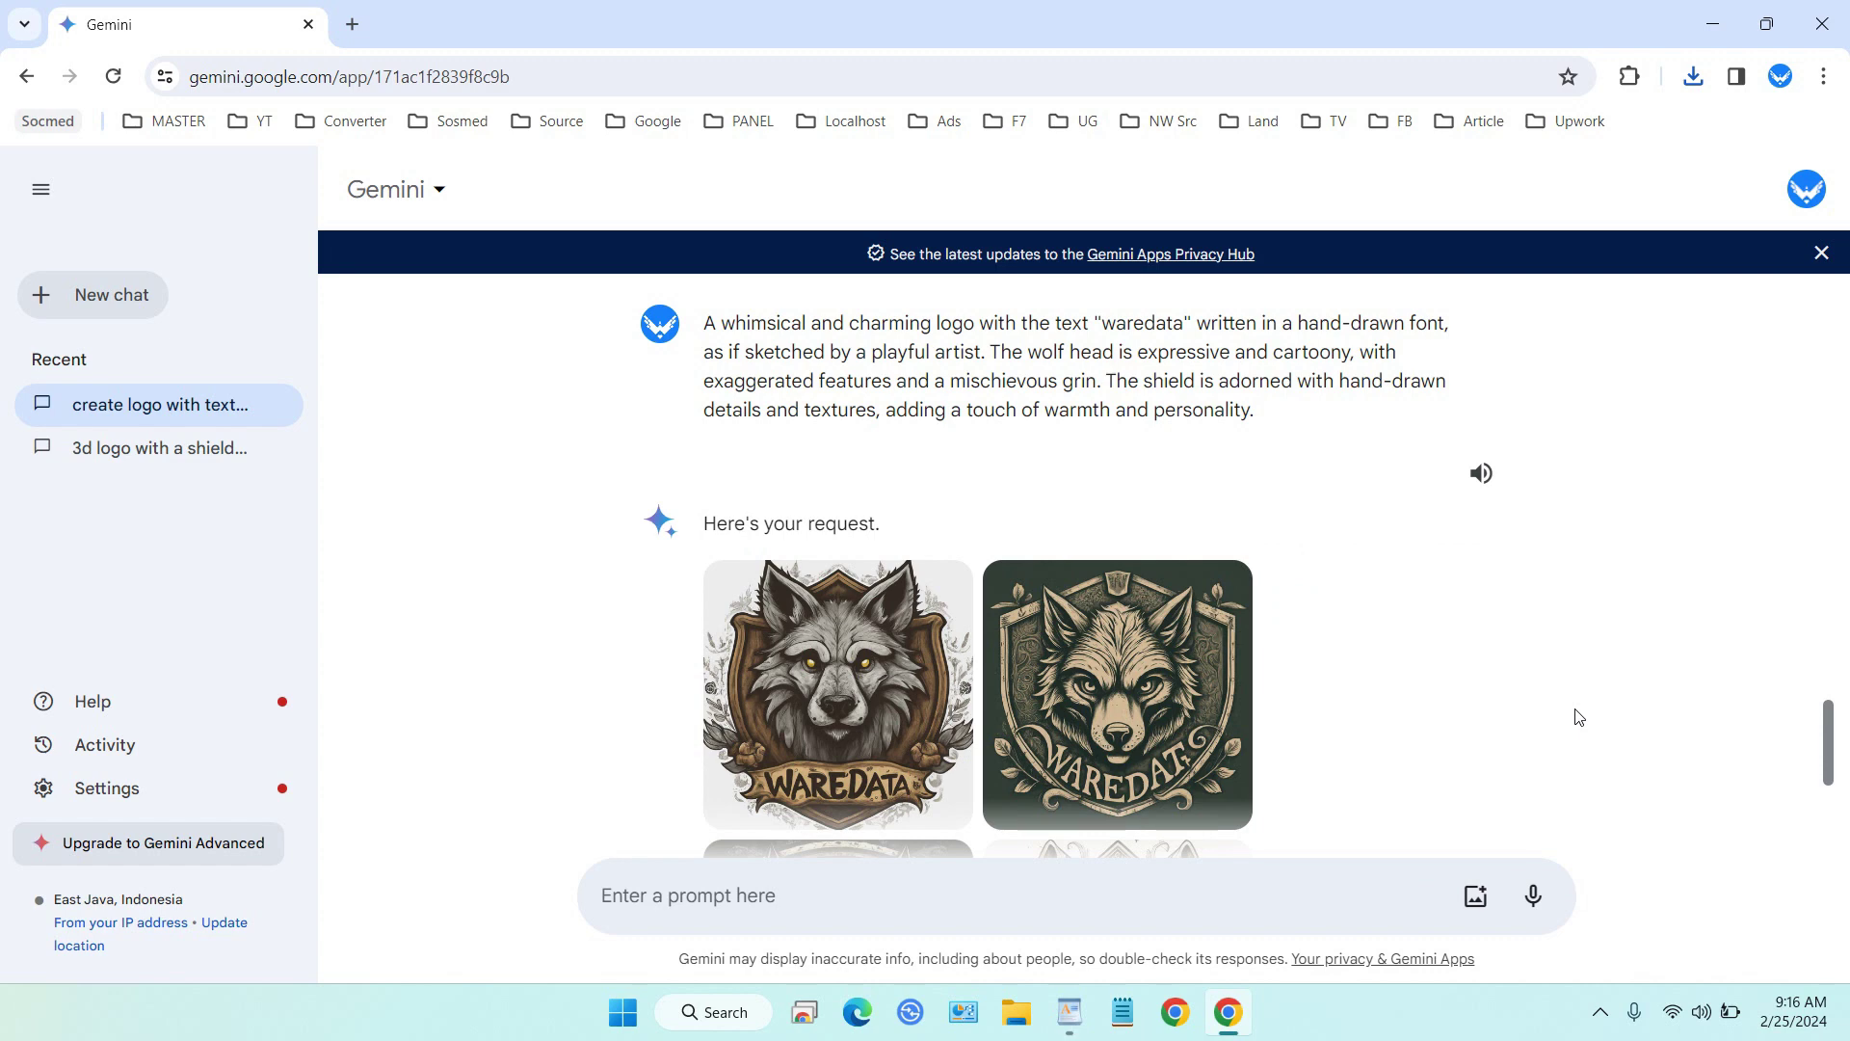
scroll(1578, 717, down, 4)
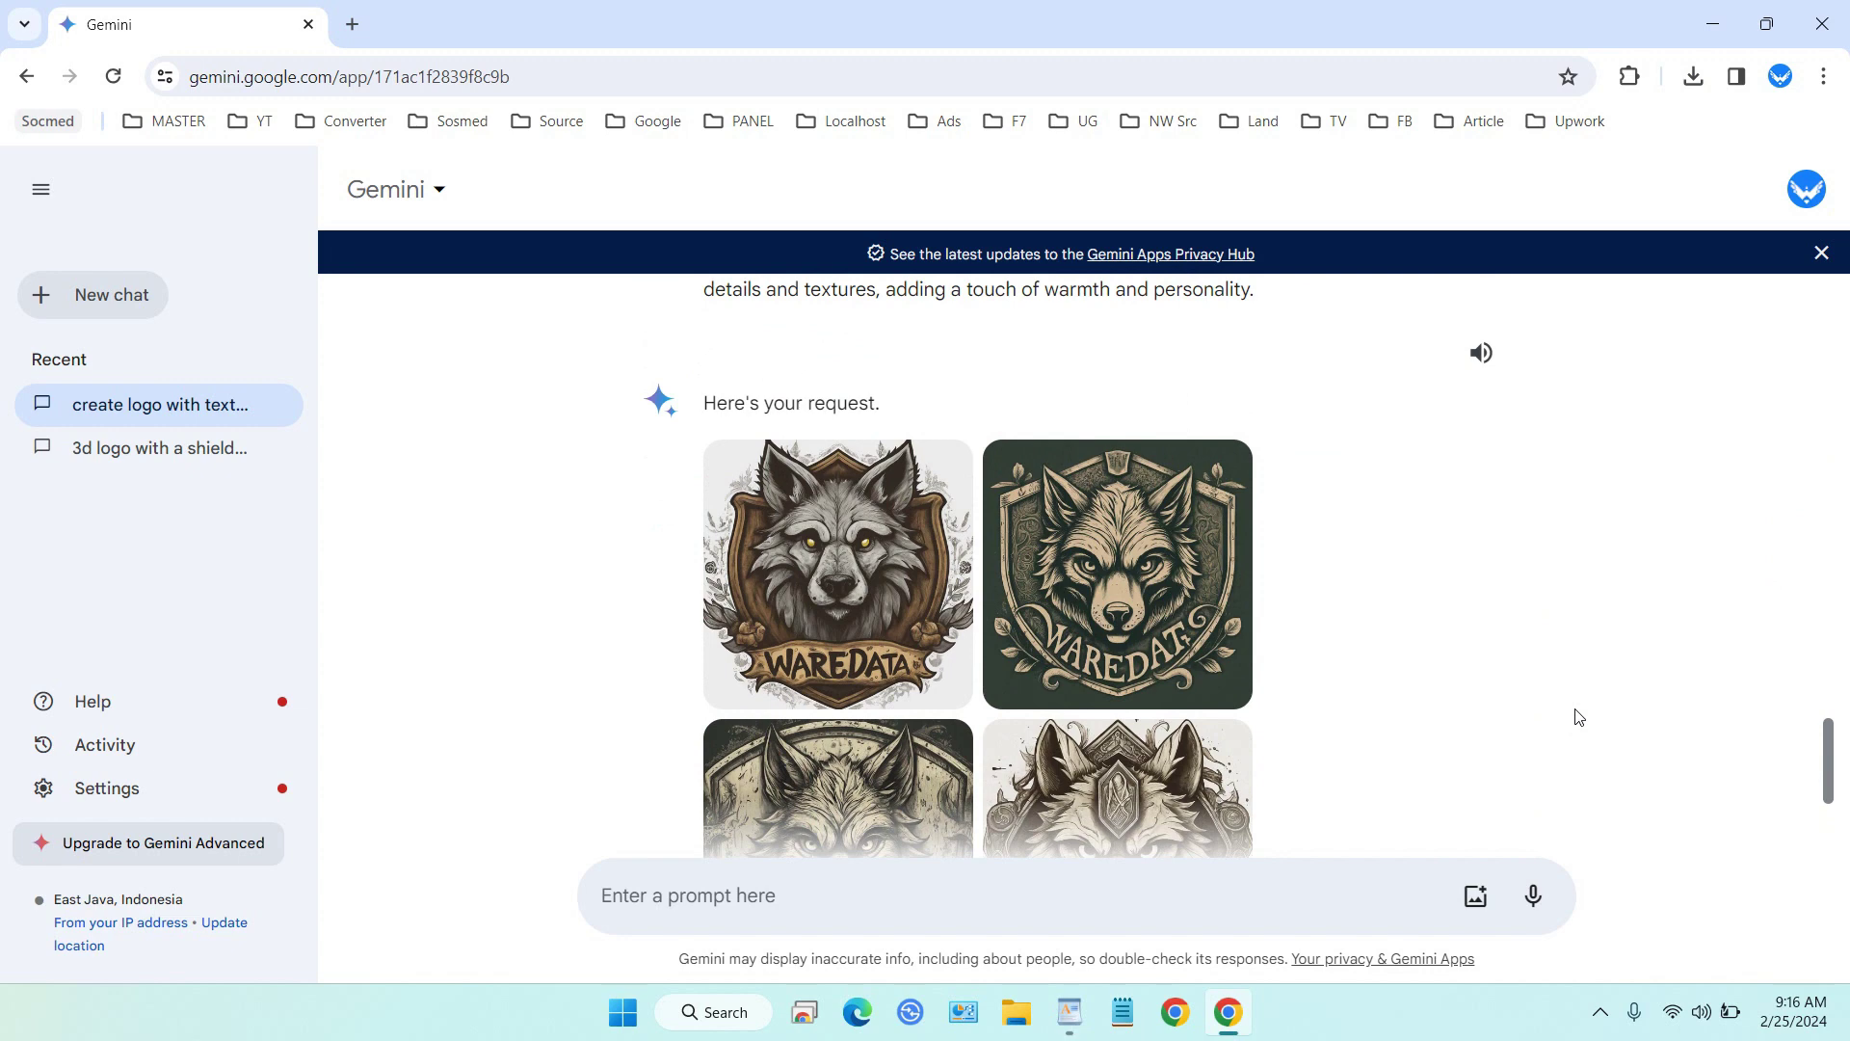
scroll(1579, 717, down, 1)
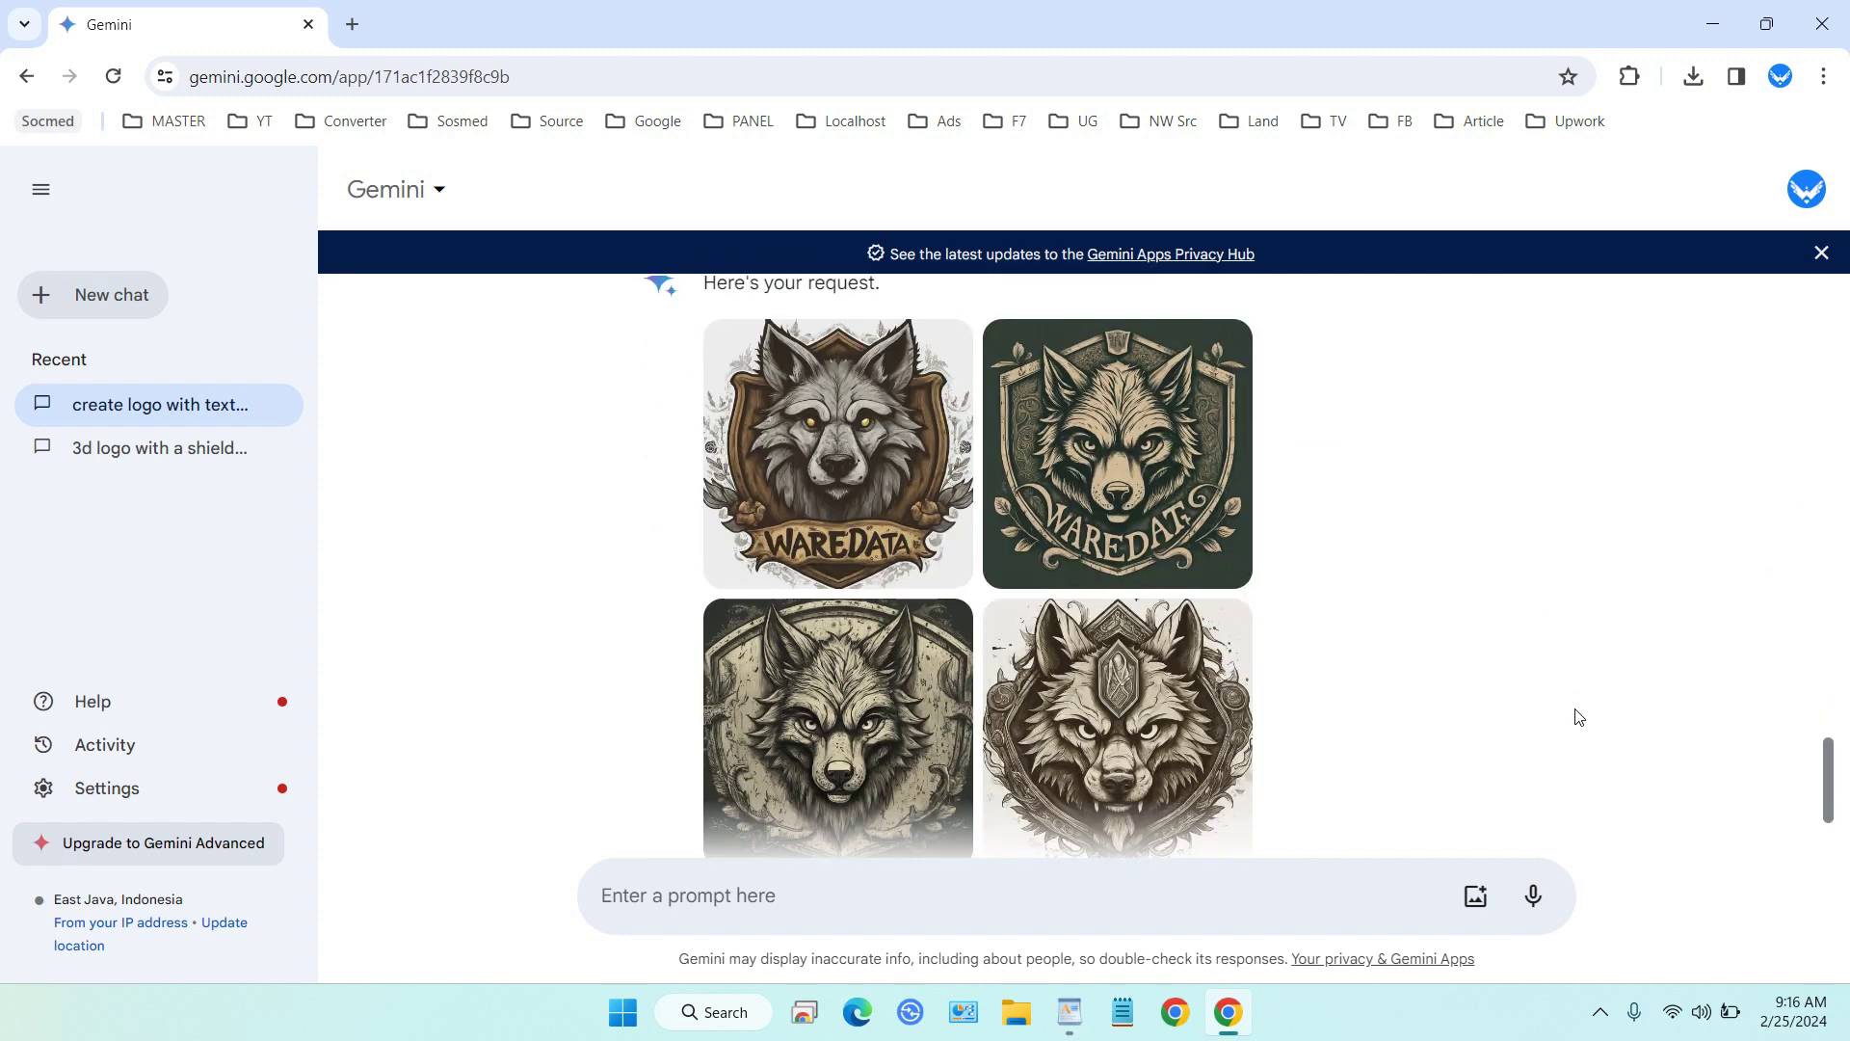
Download the first whimsical logo, the grey wolf with the WAREDATA banner, as Gemini_Generated_Image (7).jfif in "logo from gemini".
scroll(1576, 716, up, 1)
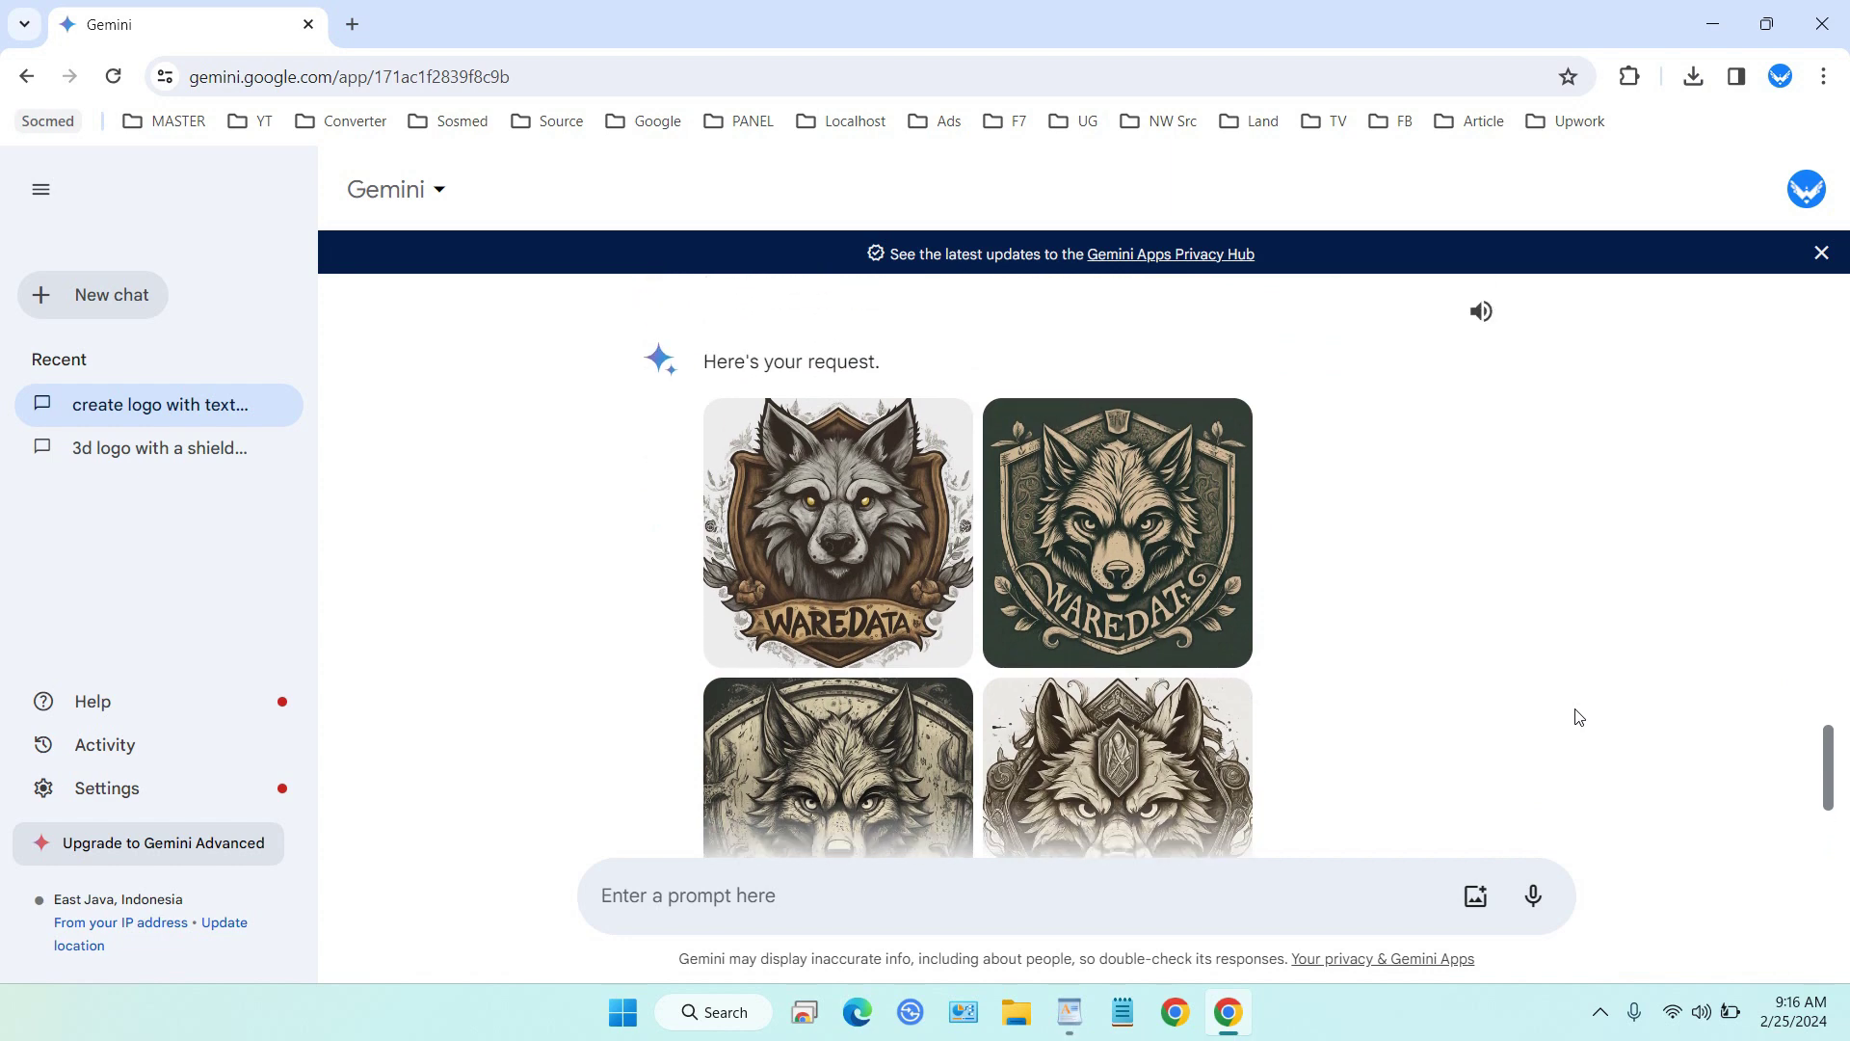
mouse_move(844, 562)
click(939, 477)
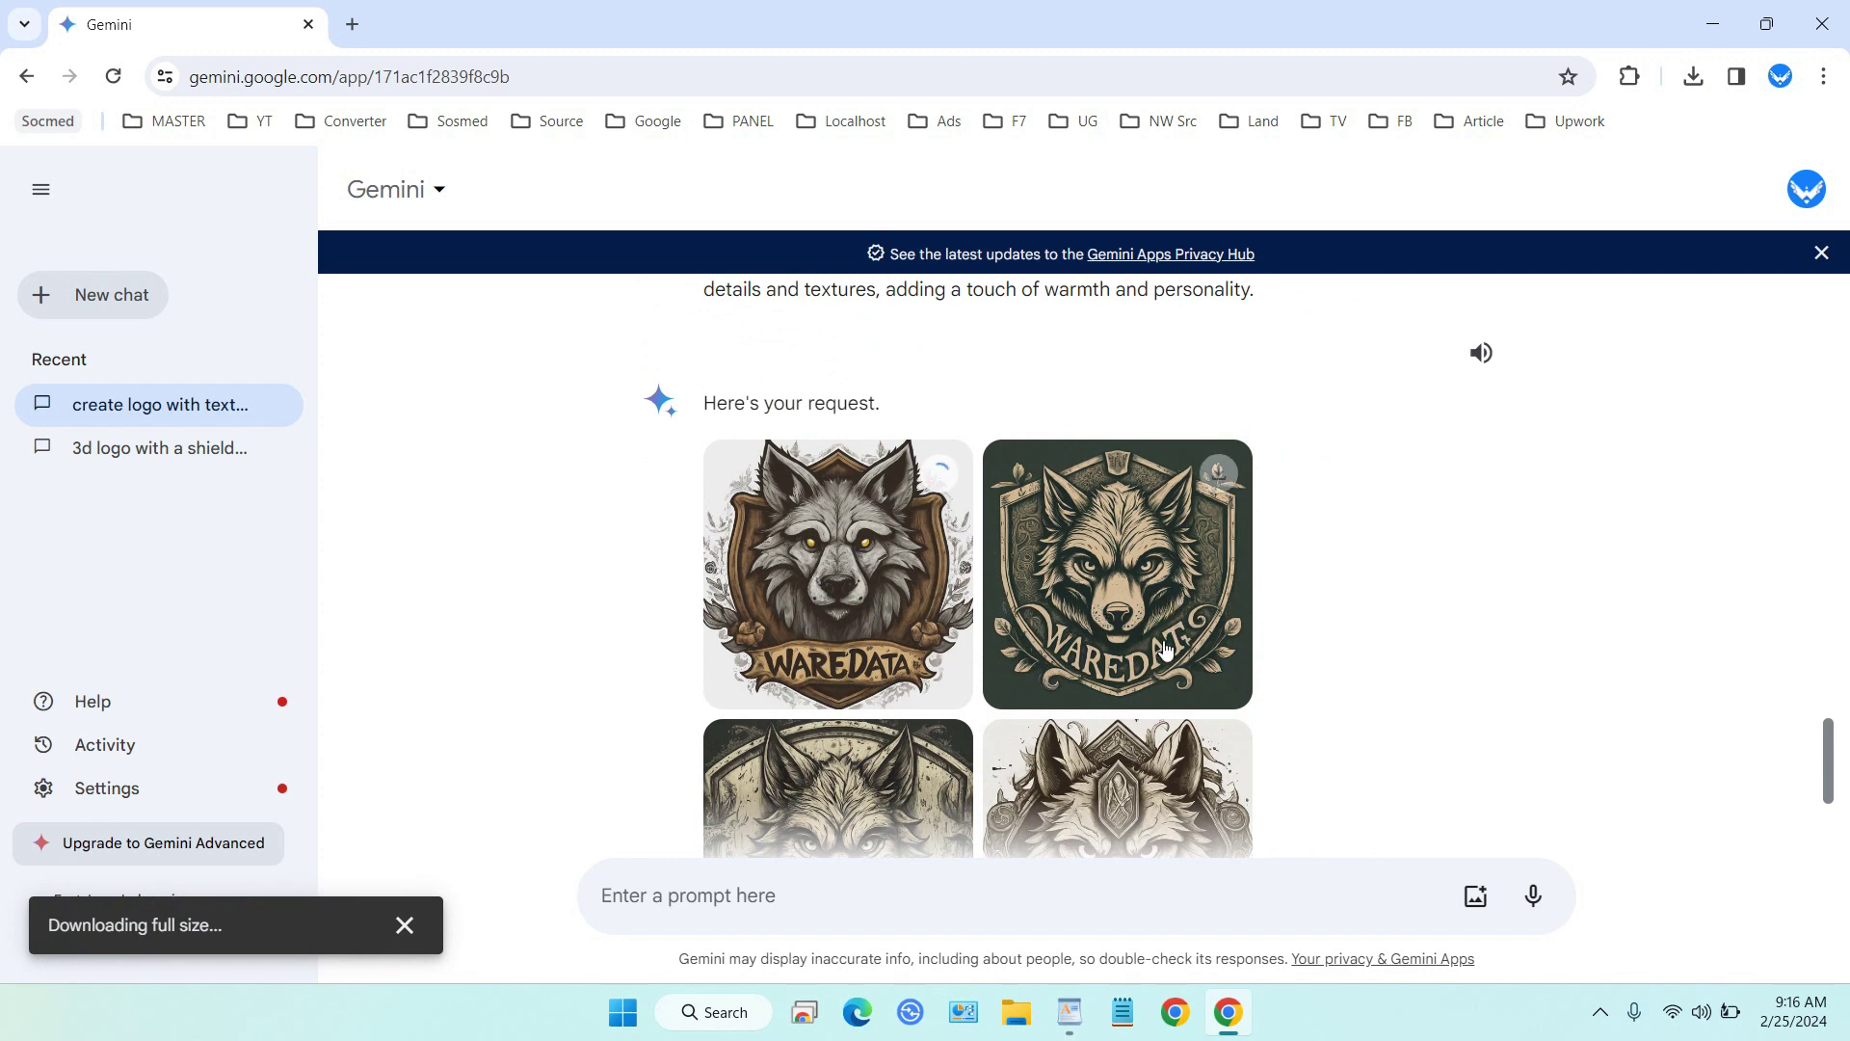
scroll(1185, 611, down, 1)
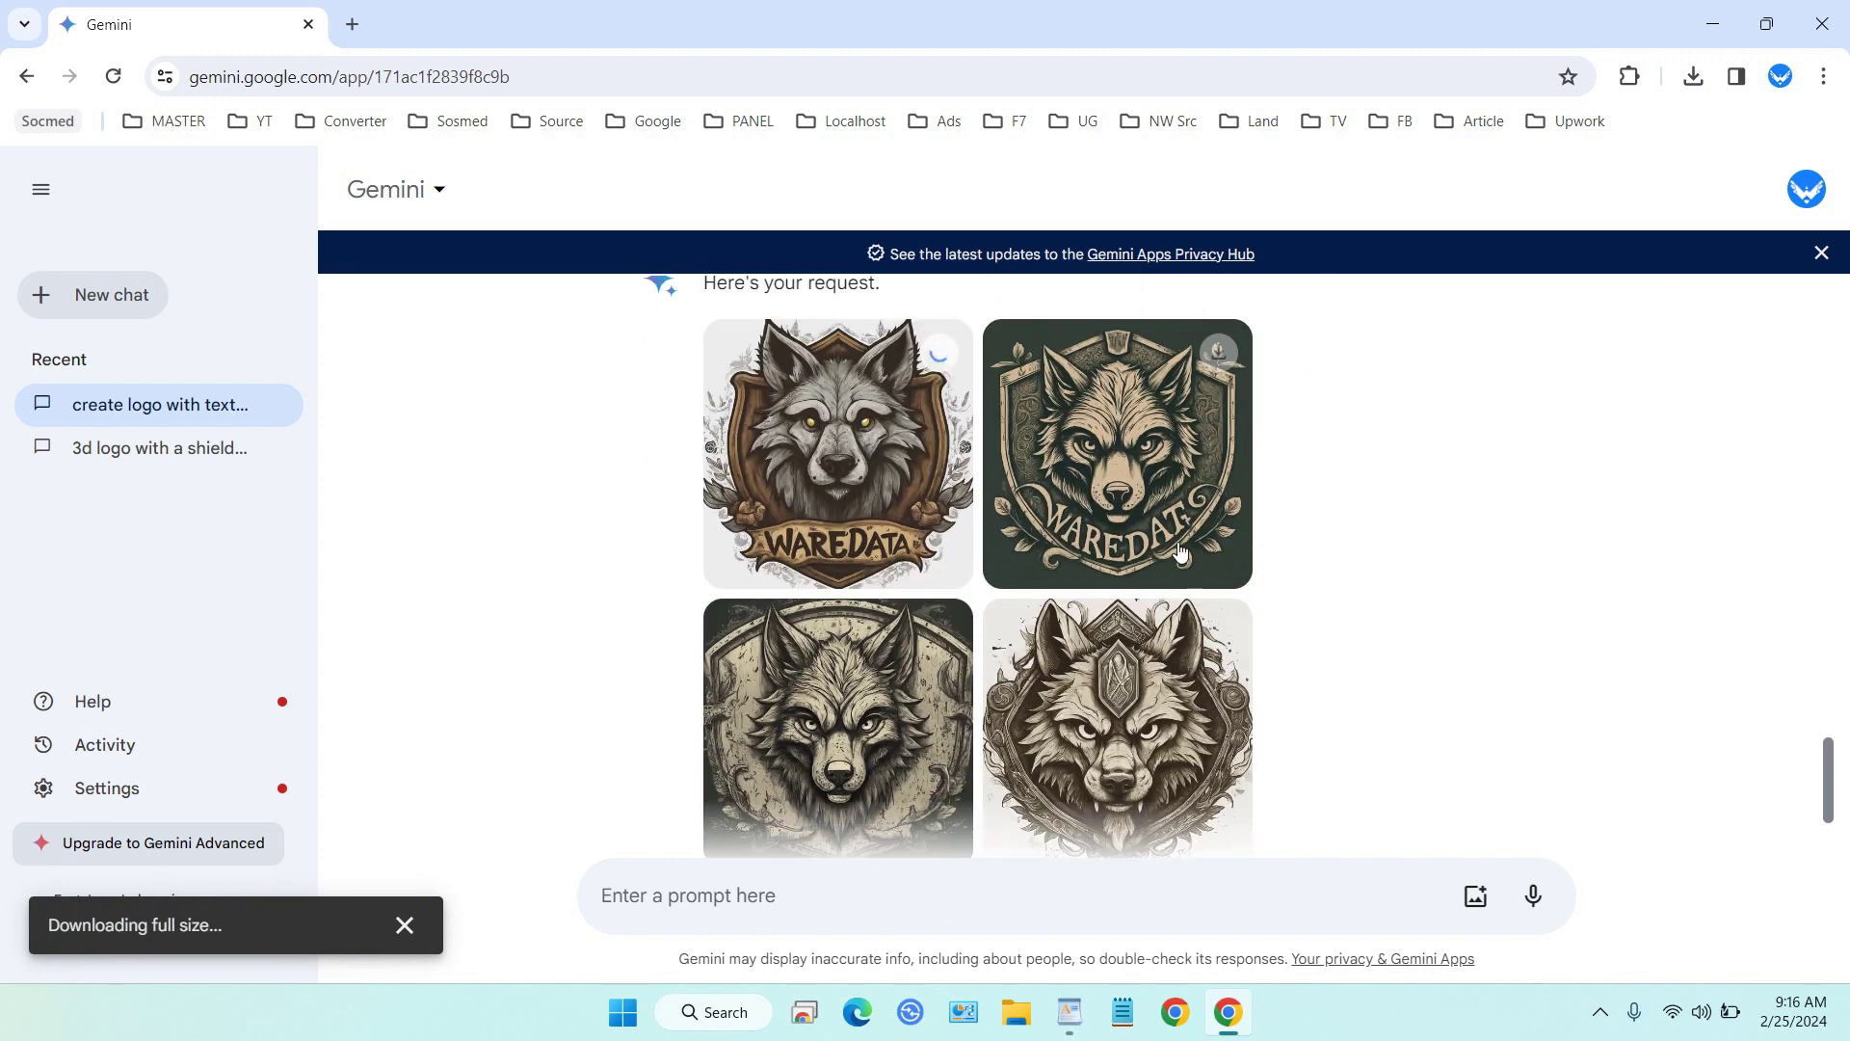
scroll(1169, 496, down, 1)
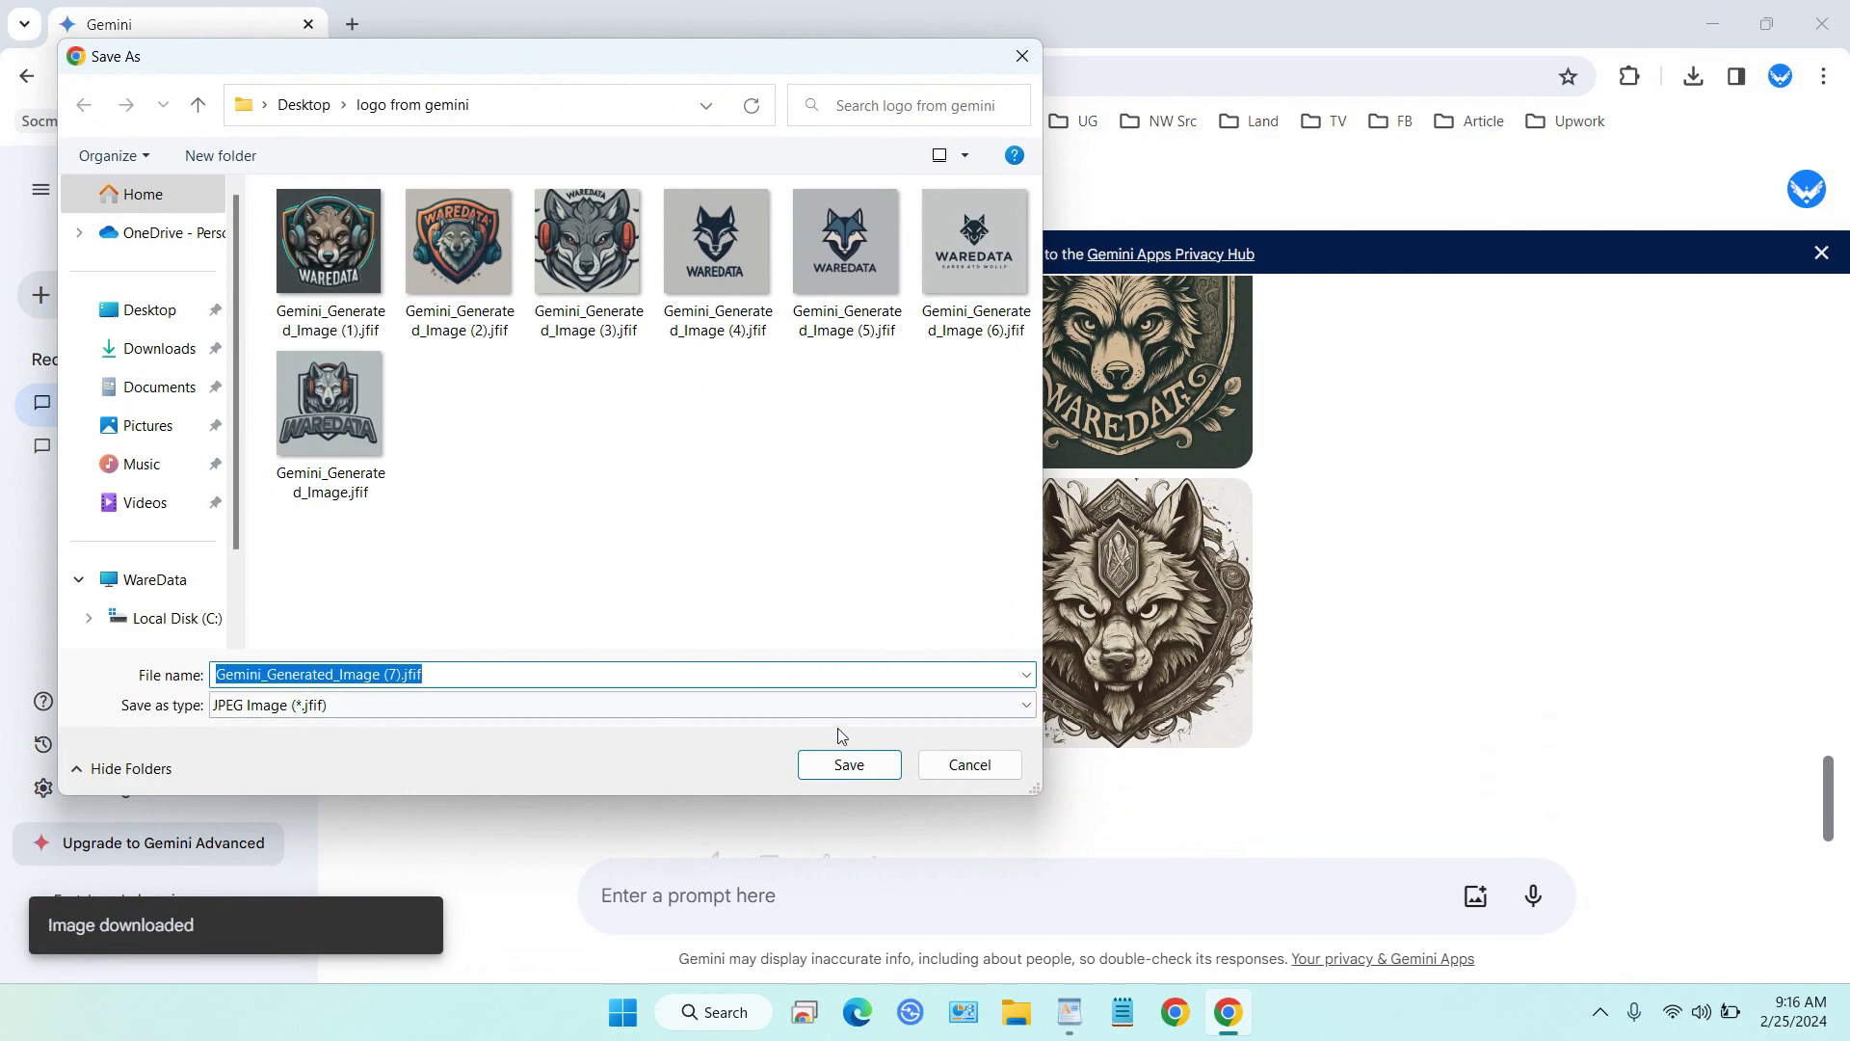
click(847, 765)
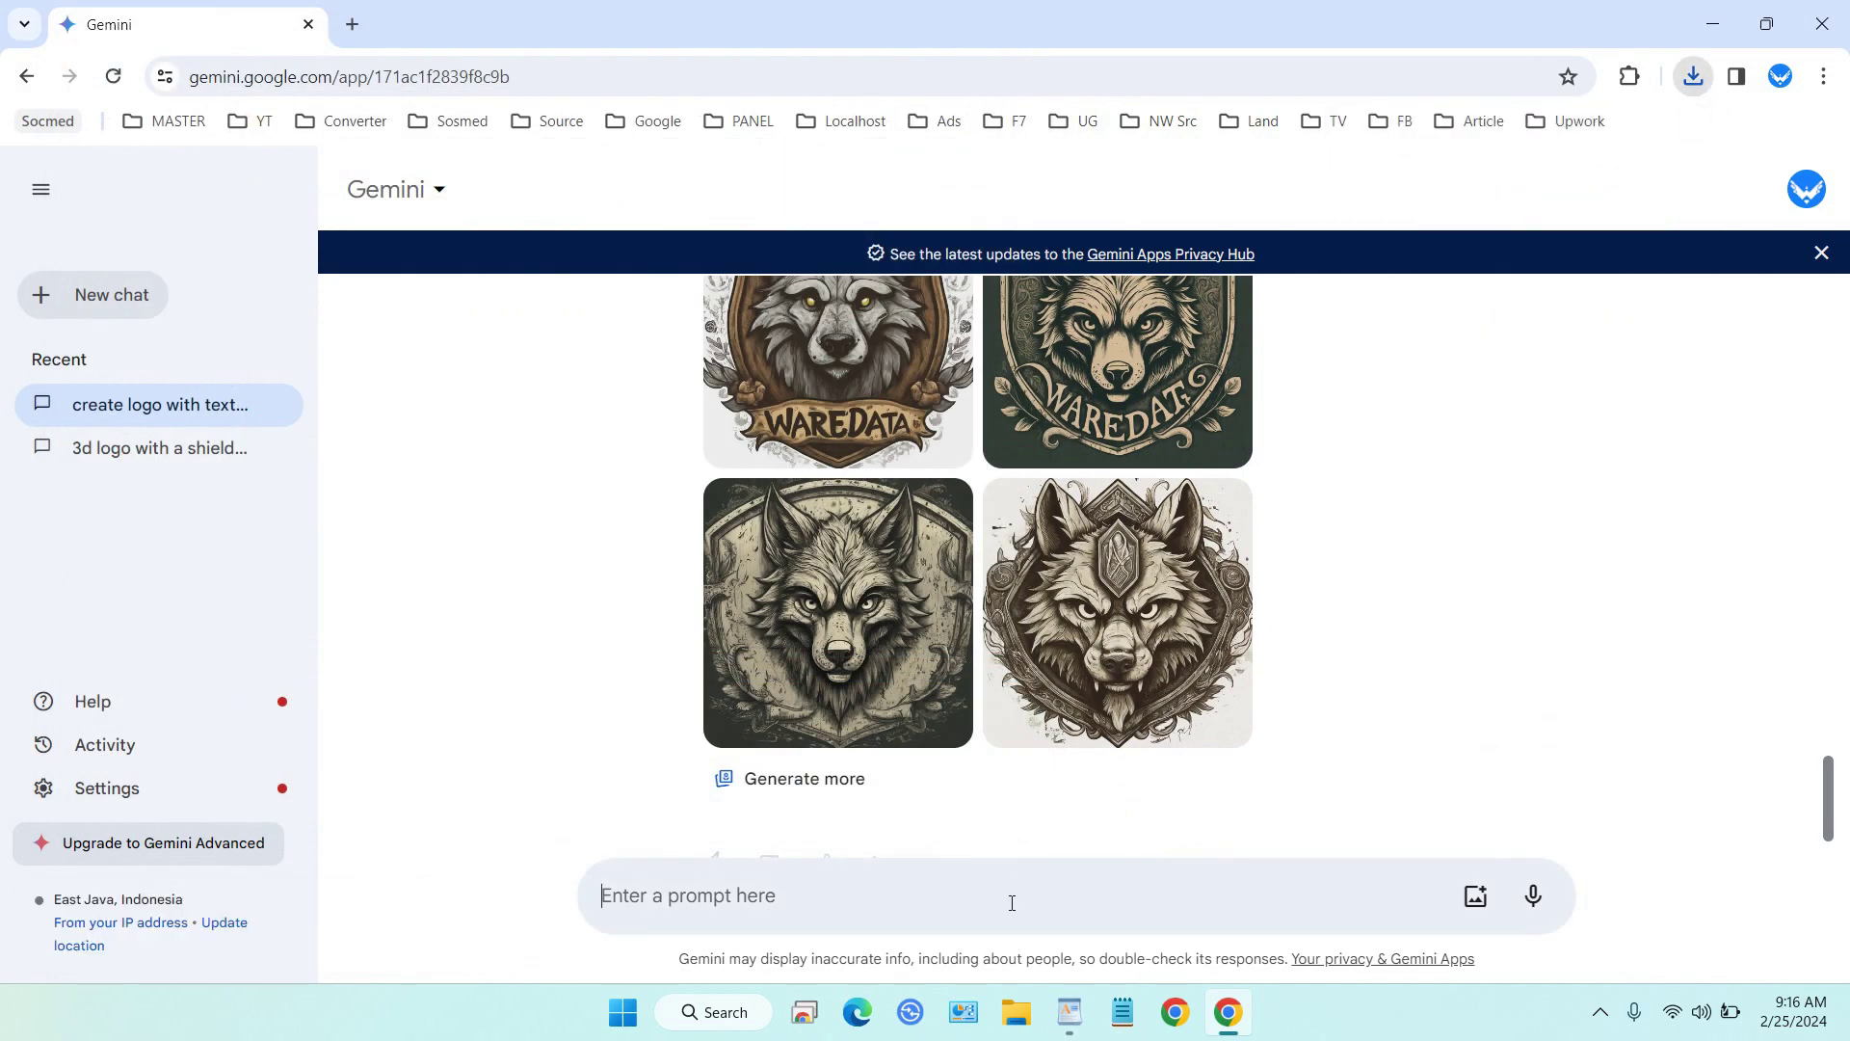
Copy the nostalgic classic-cartoon "waredata" logo prompt from CHAT OPEN AI COMMAND.rtf in WordPad and return to the Gemini chat.
click(1106, 760)
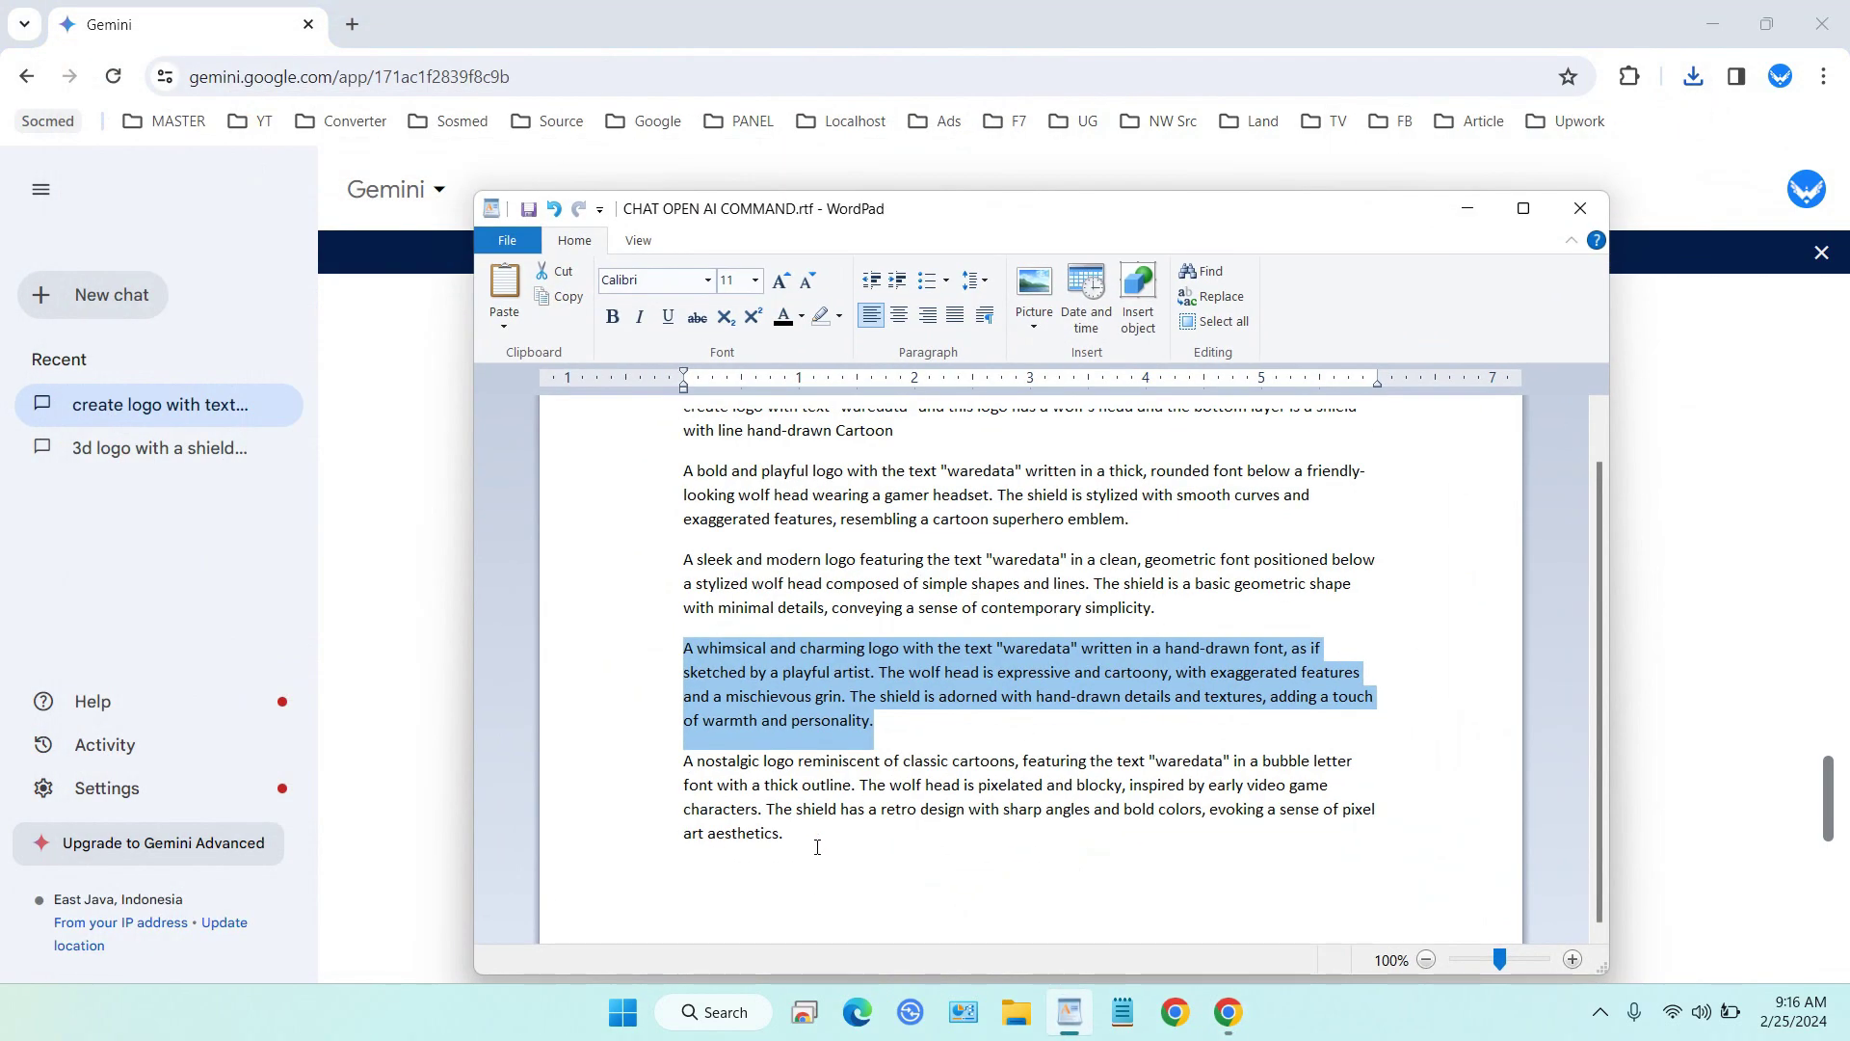
drag(786, 836, 683, 760)
right_click(774, 794)
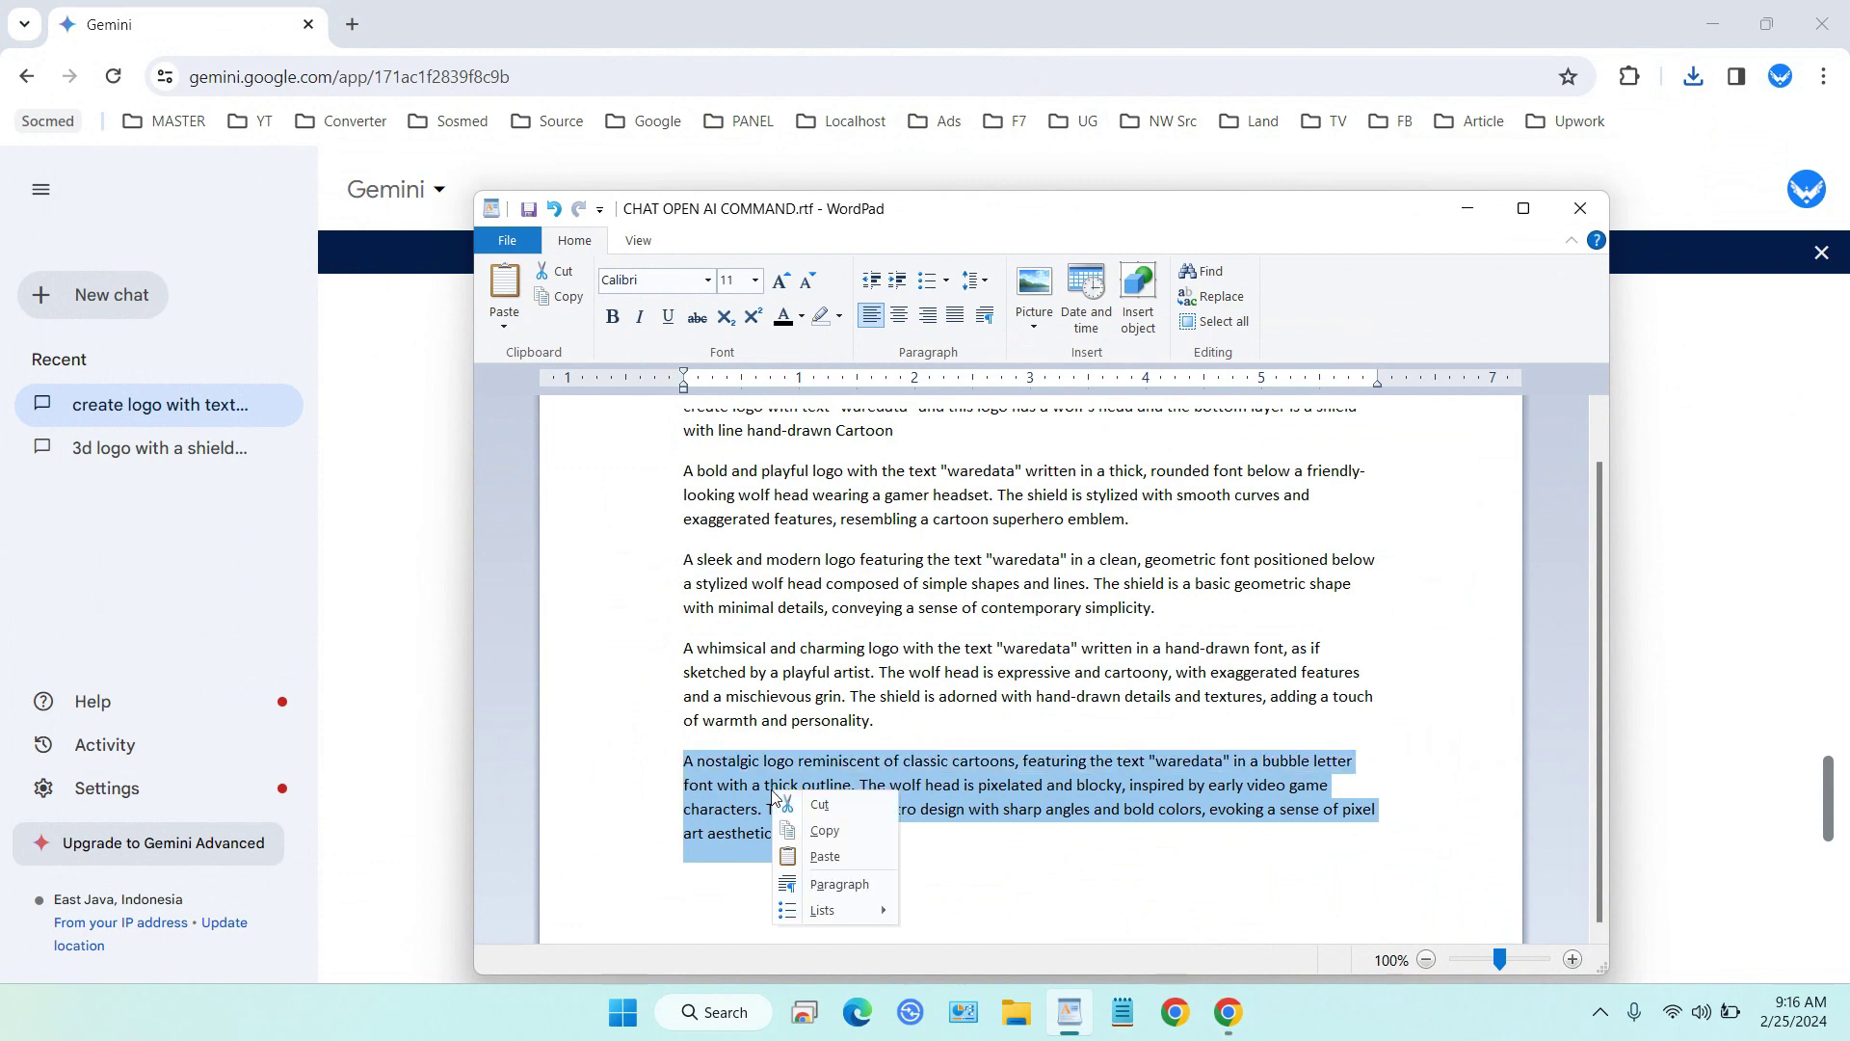
click(826, 829)
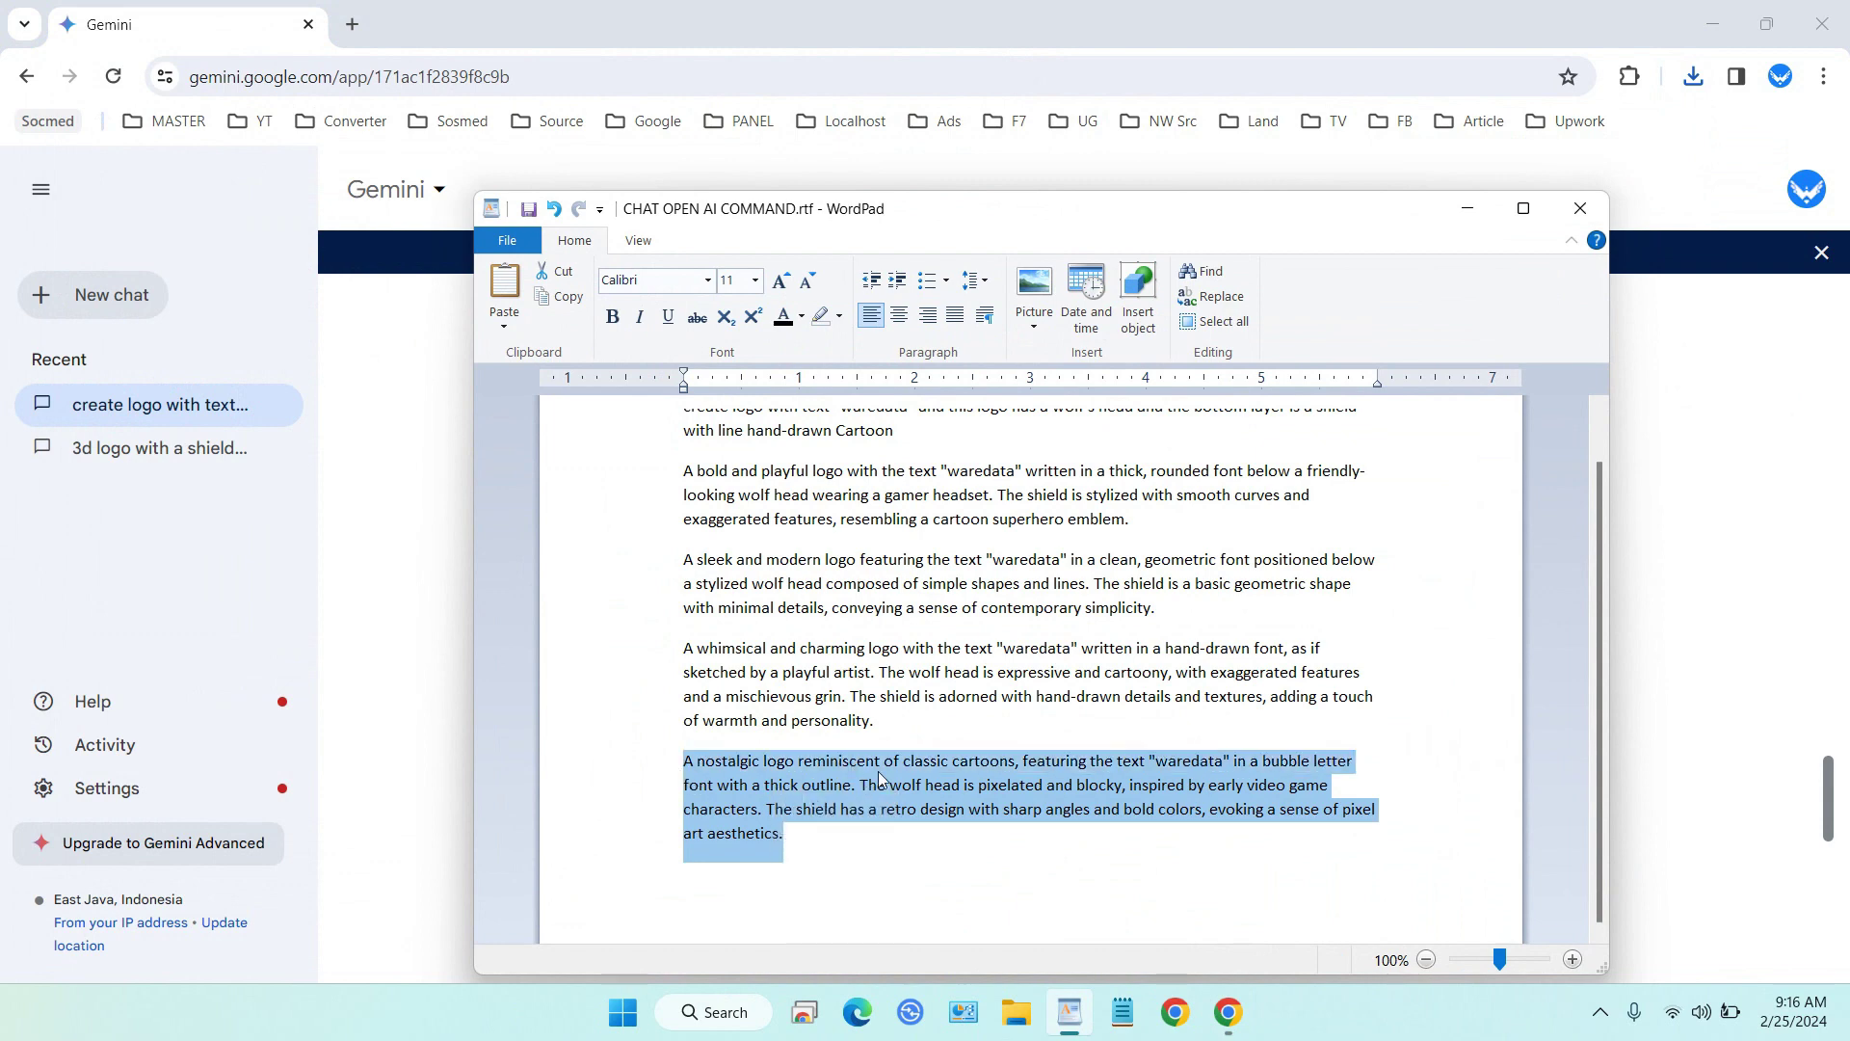
click(1468, 209)
Paste the nostalgic pixel-art "waredata" logo prompt into the chat and submit it.
click(897, 896)
key(ctrl+v)
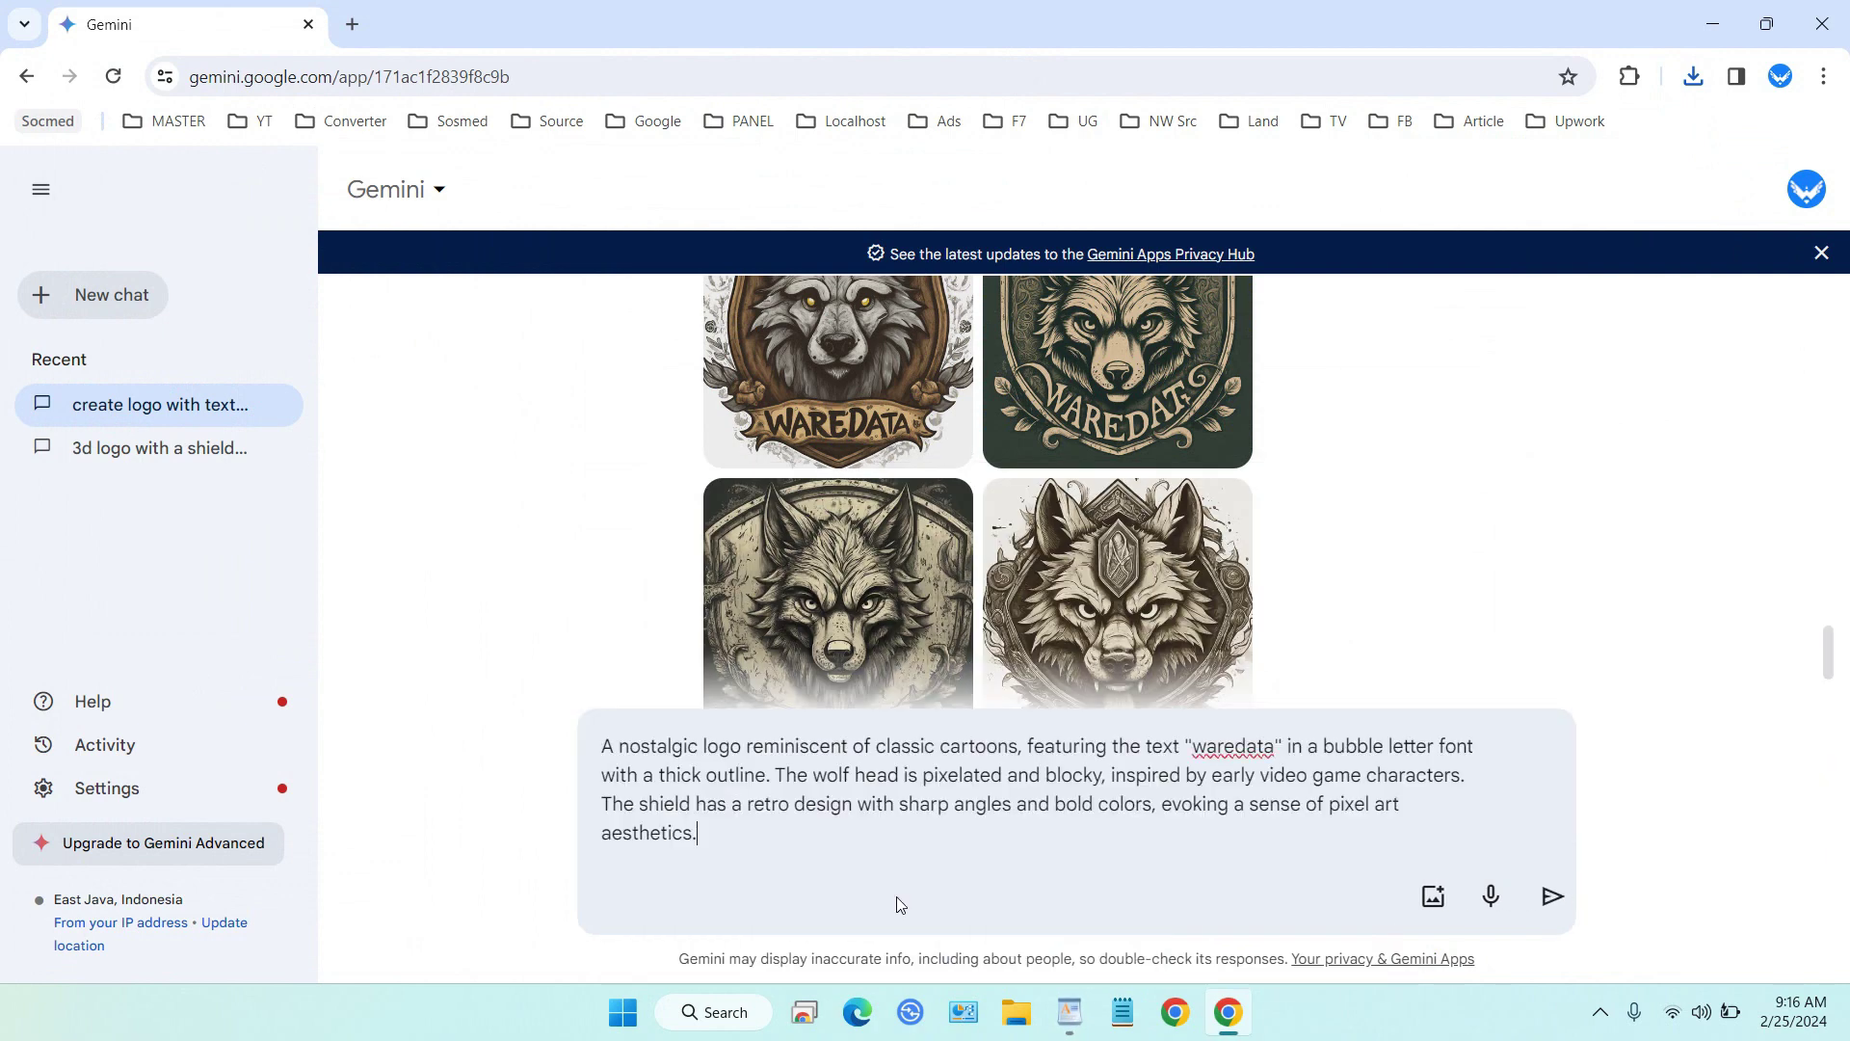
scroll(1220, 520, down, 2)
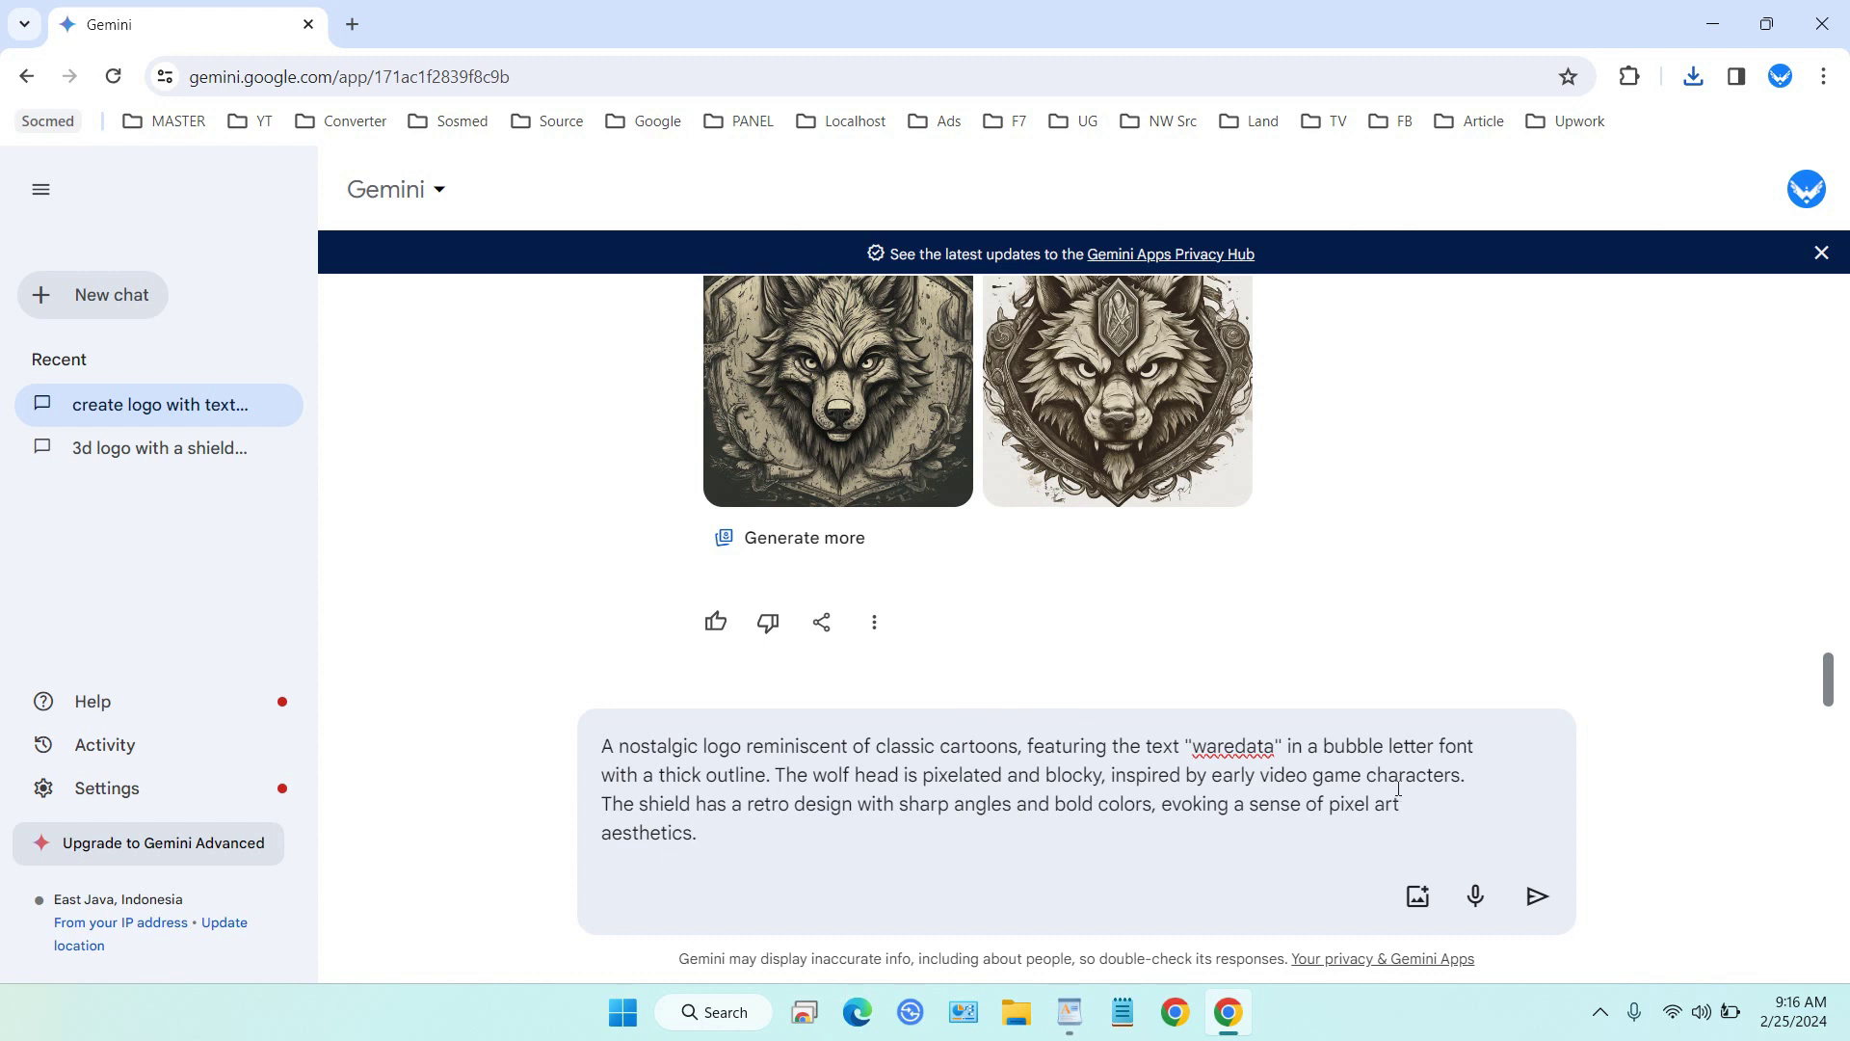
click(1537, 896)
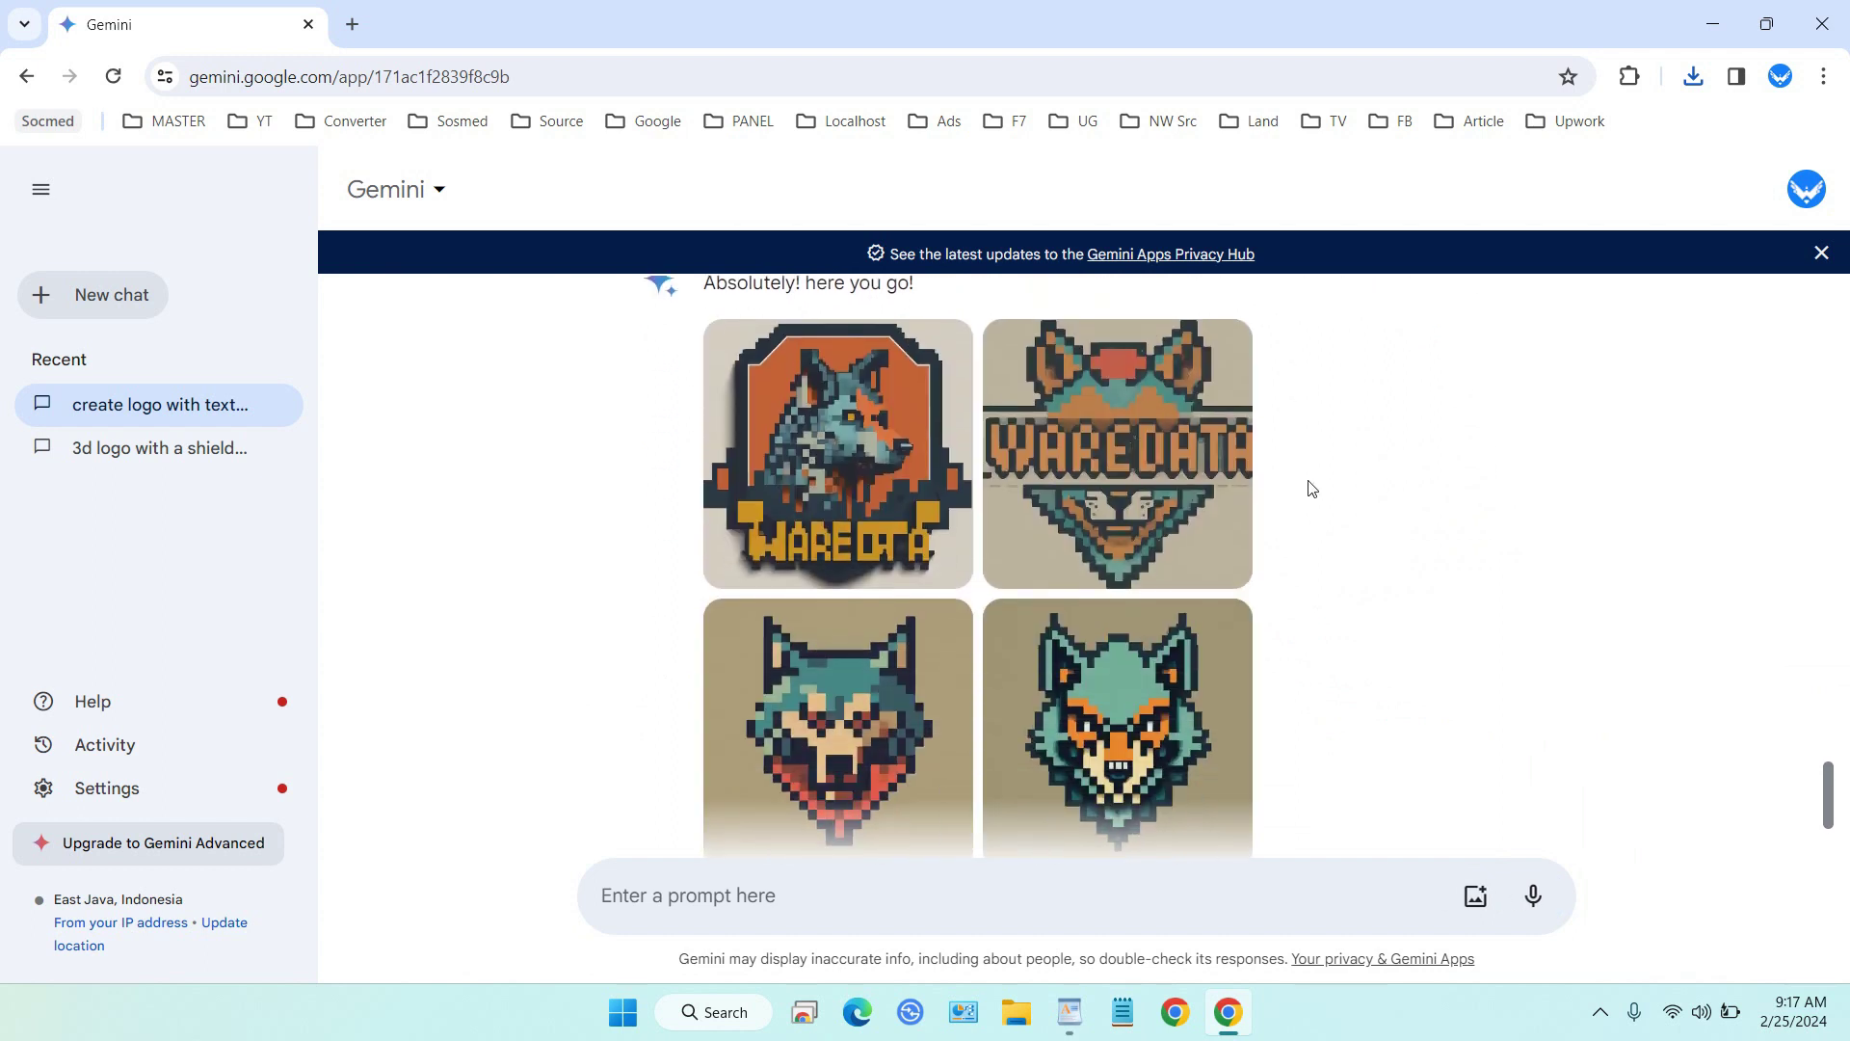
Download the first two pixel-art wolf logos into "logo from gemini" as Gemini_Generated_Image (8).jfif and (9).jfif.
scroll(1311, 488, down, 1)
scroll(1339, 493, up, 1)
click(939, 354)
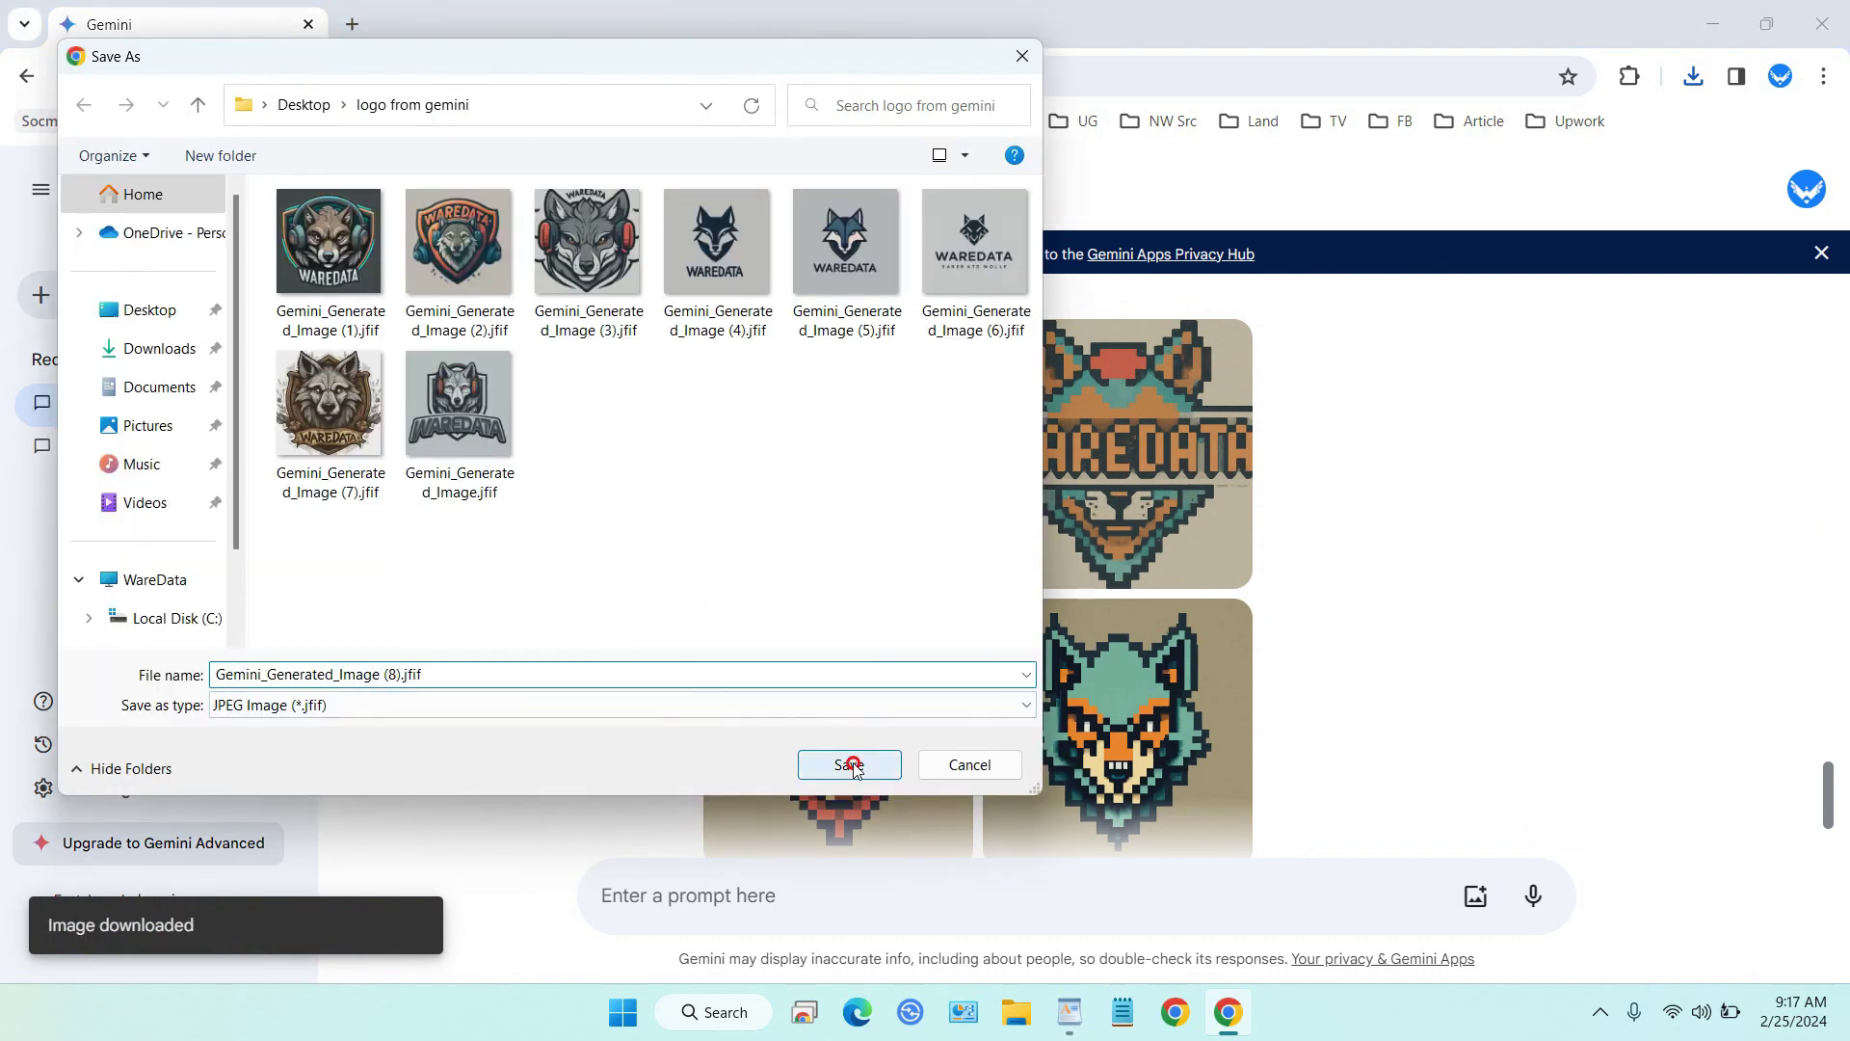
click(846, 760)
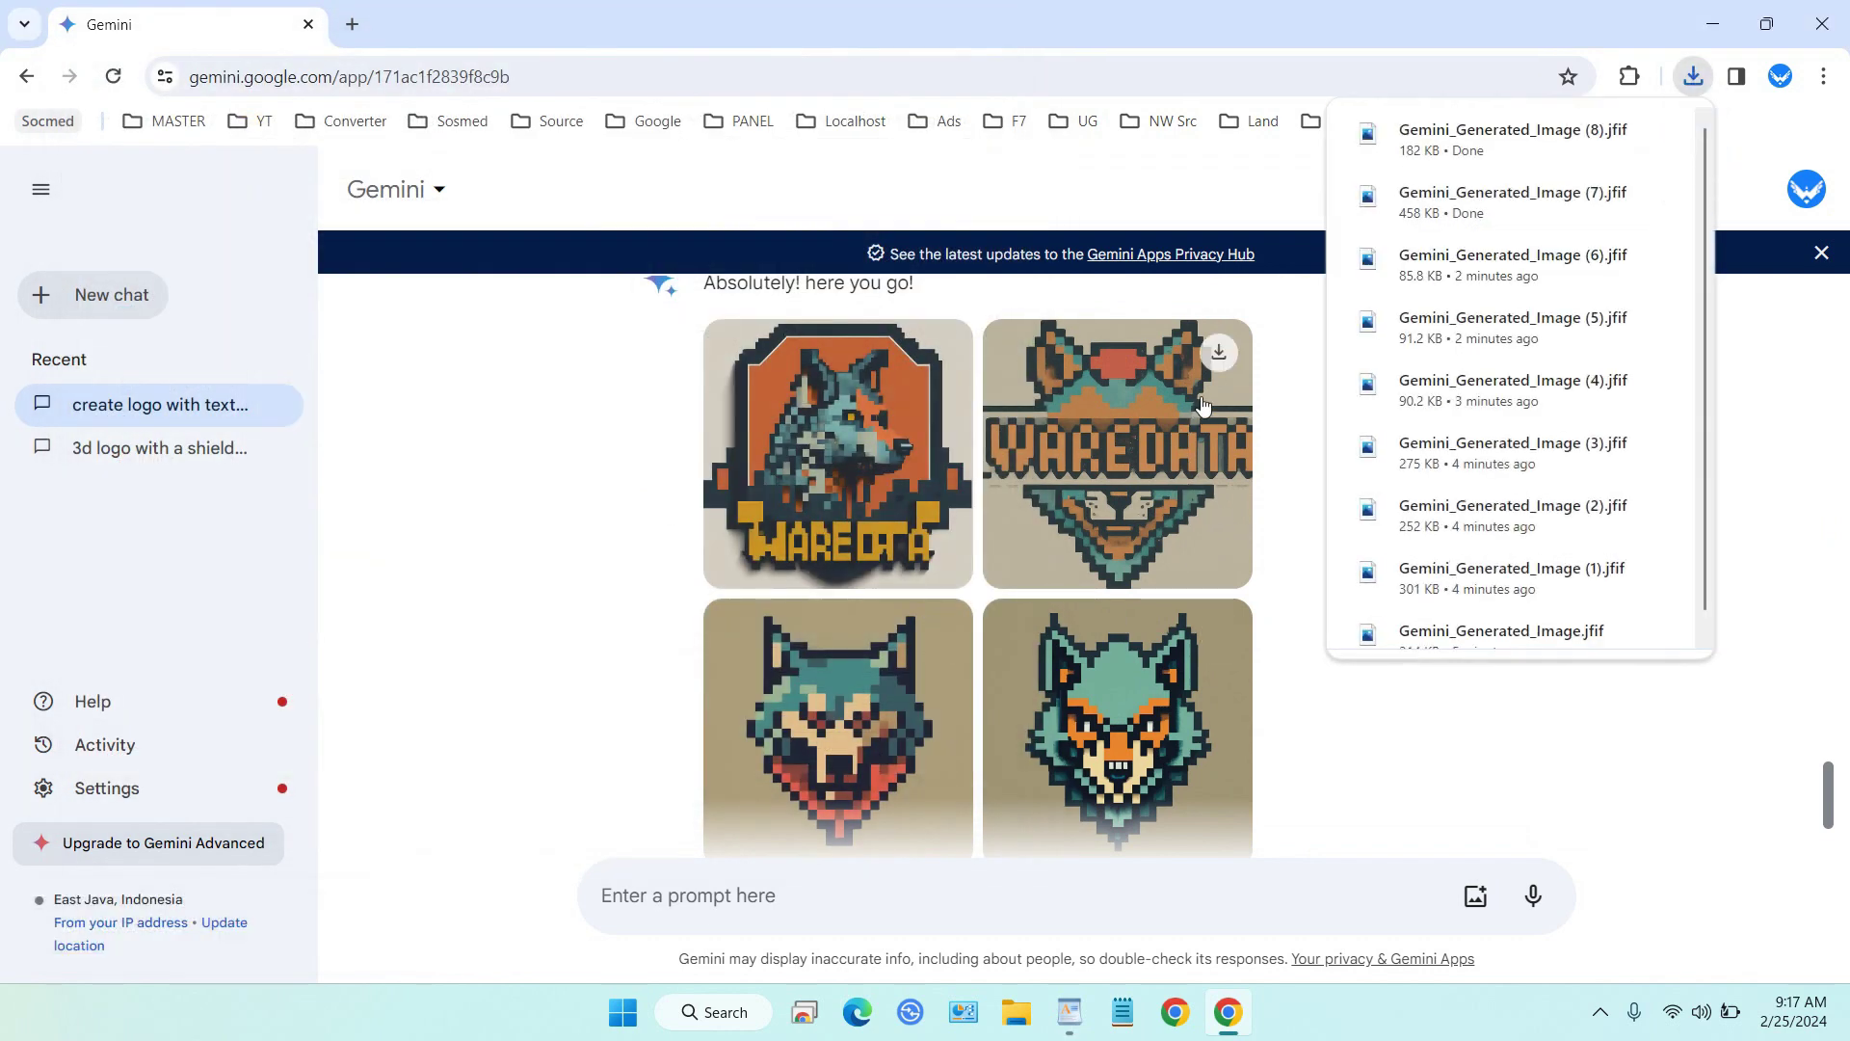
click(1219, 354)
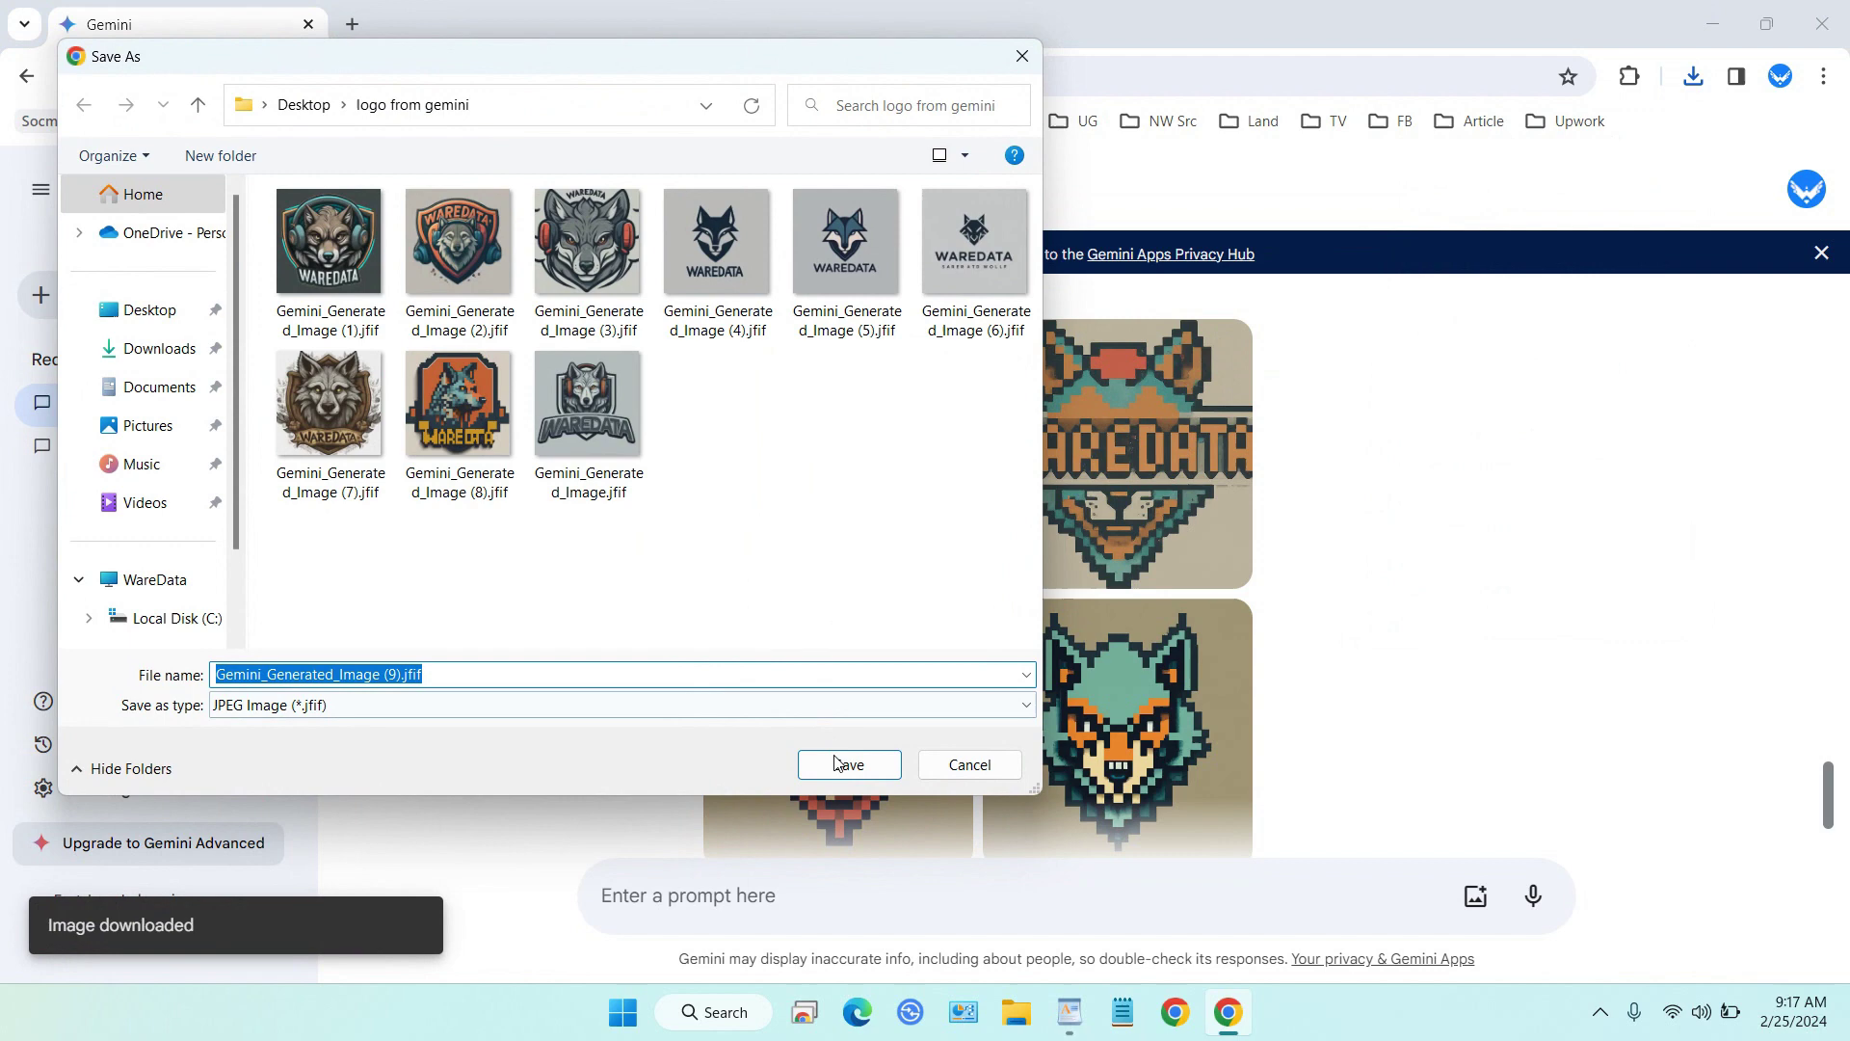
click(844, 761)
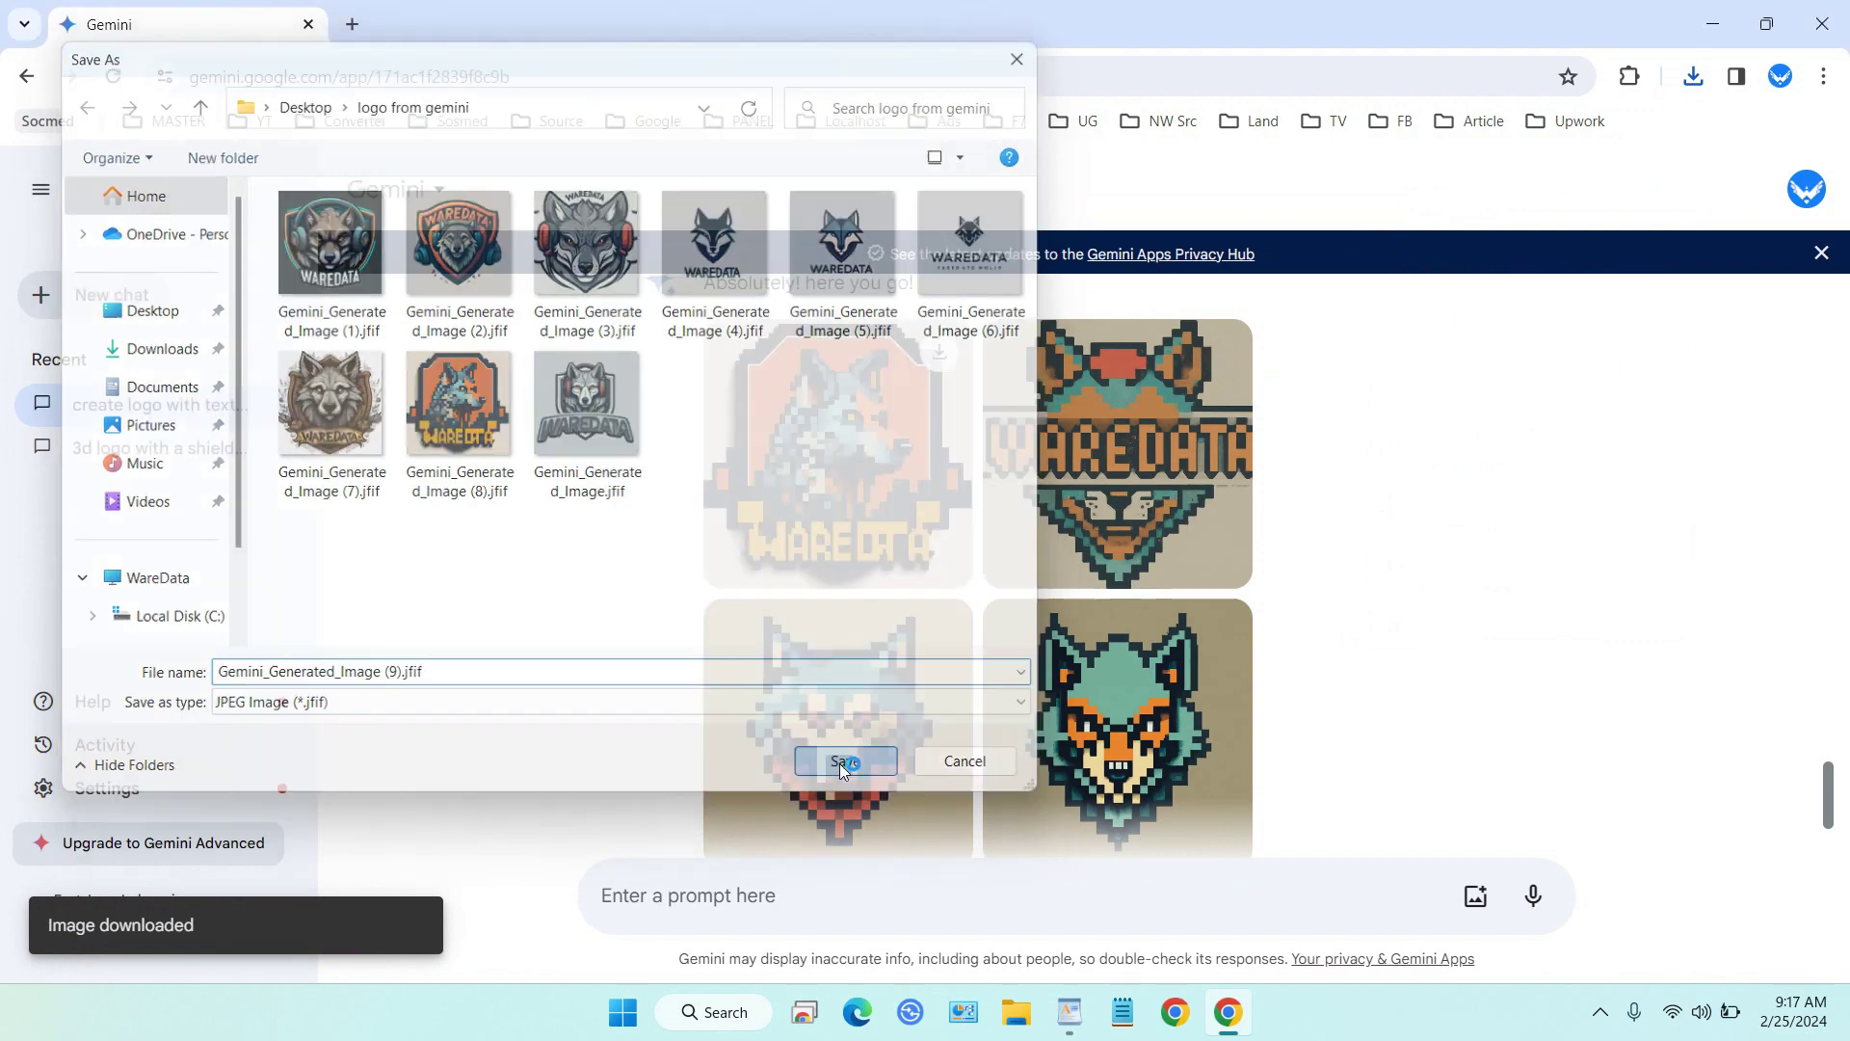
Open Gemini_Generated_Image (8).jfif from the recent downloads, inspect its pixel detail up close, and close the image viewer.
click(1694, 76)
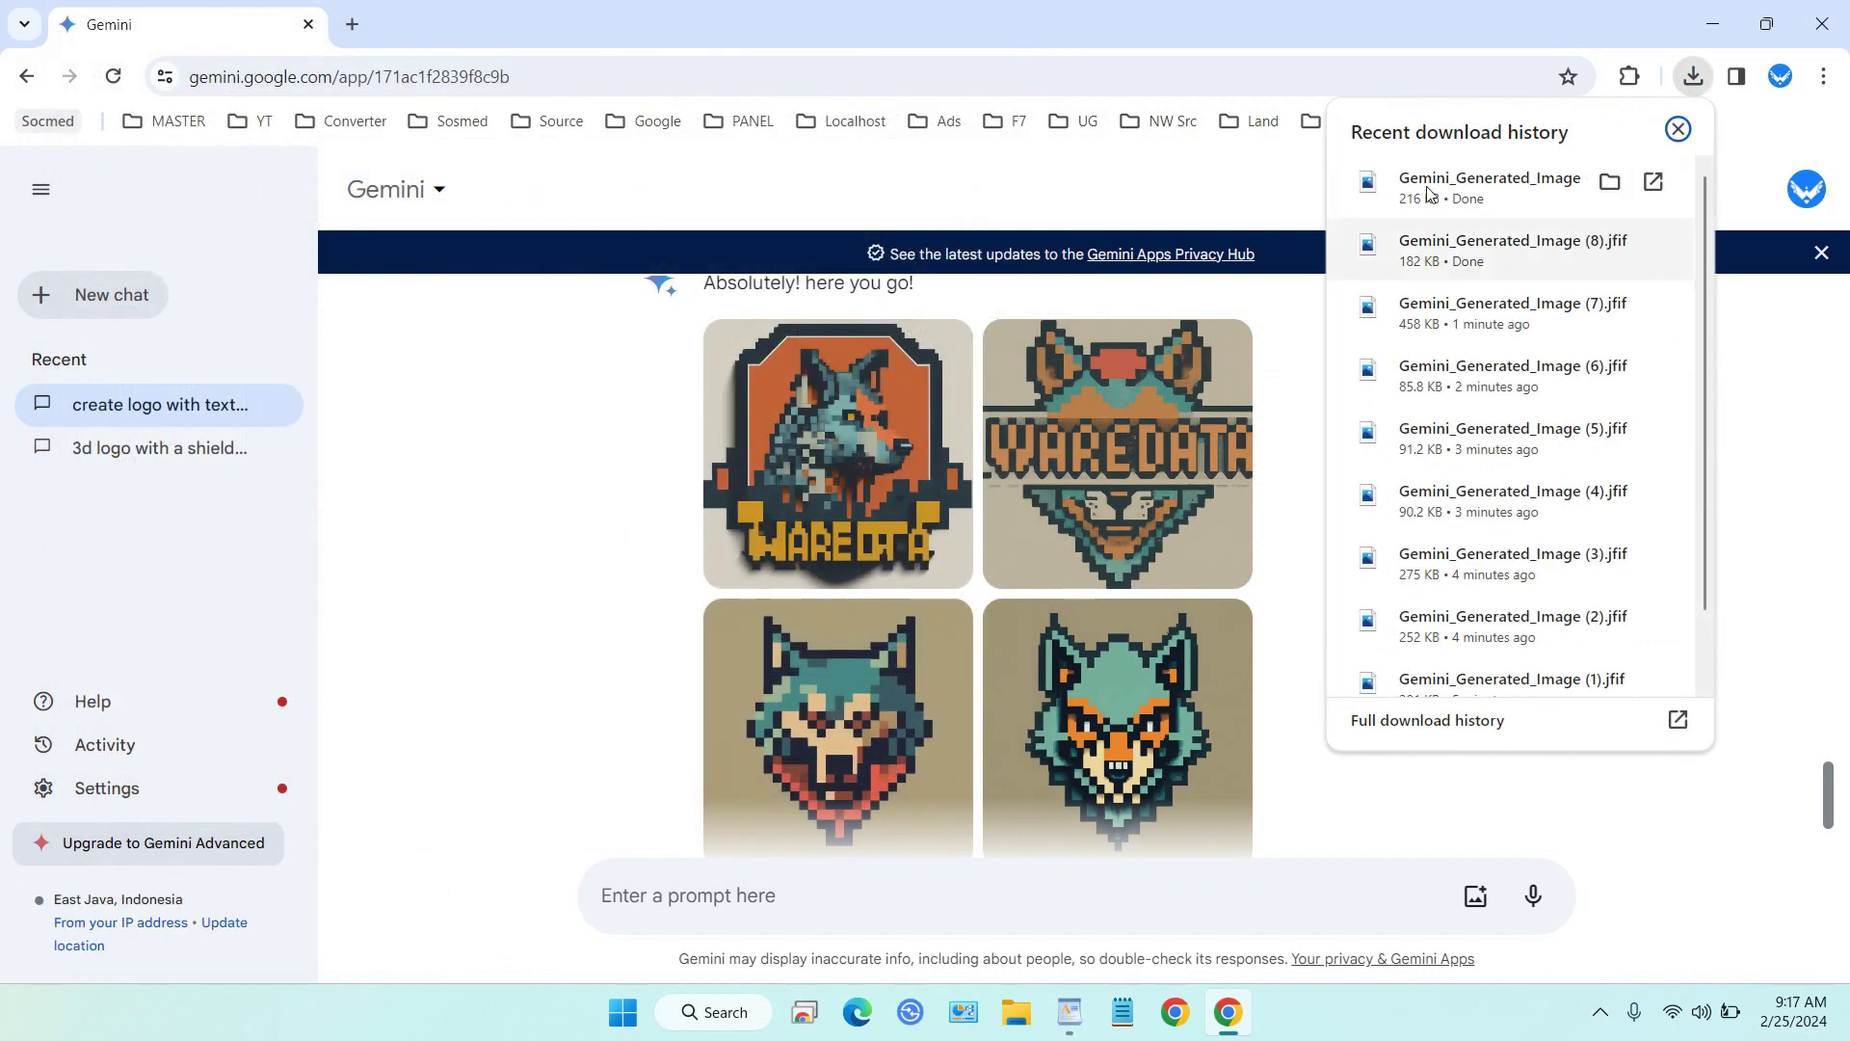
click(1462, 249)
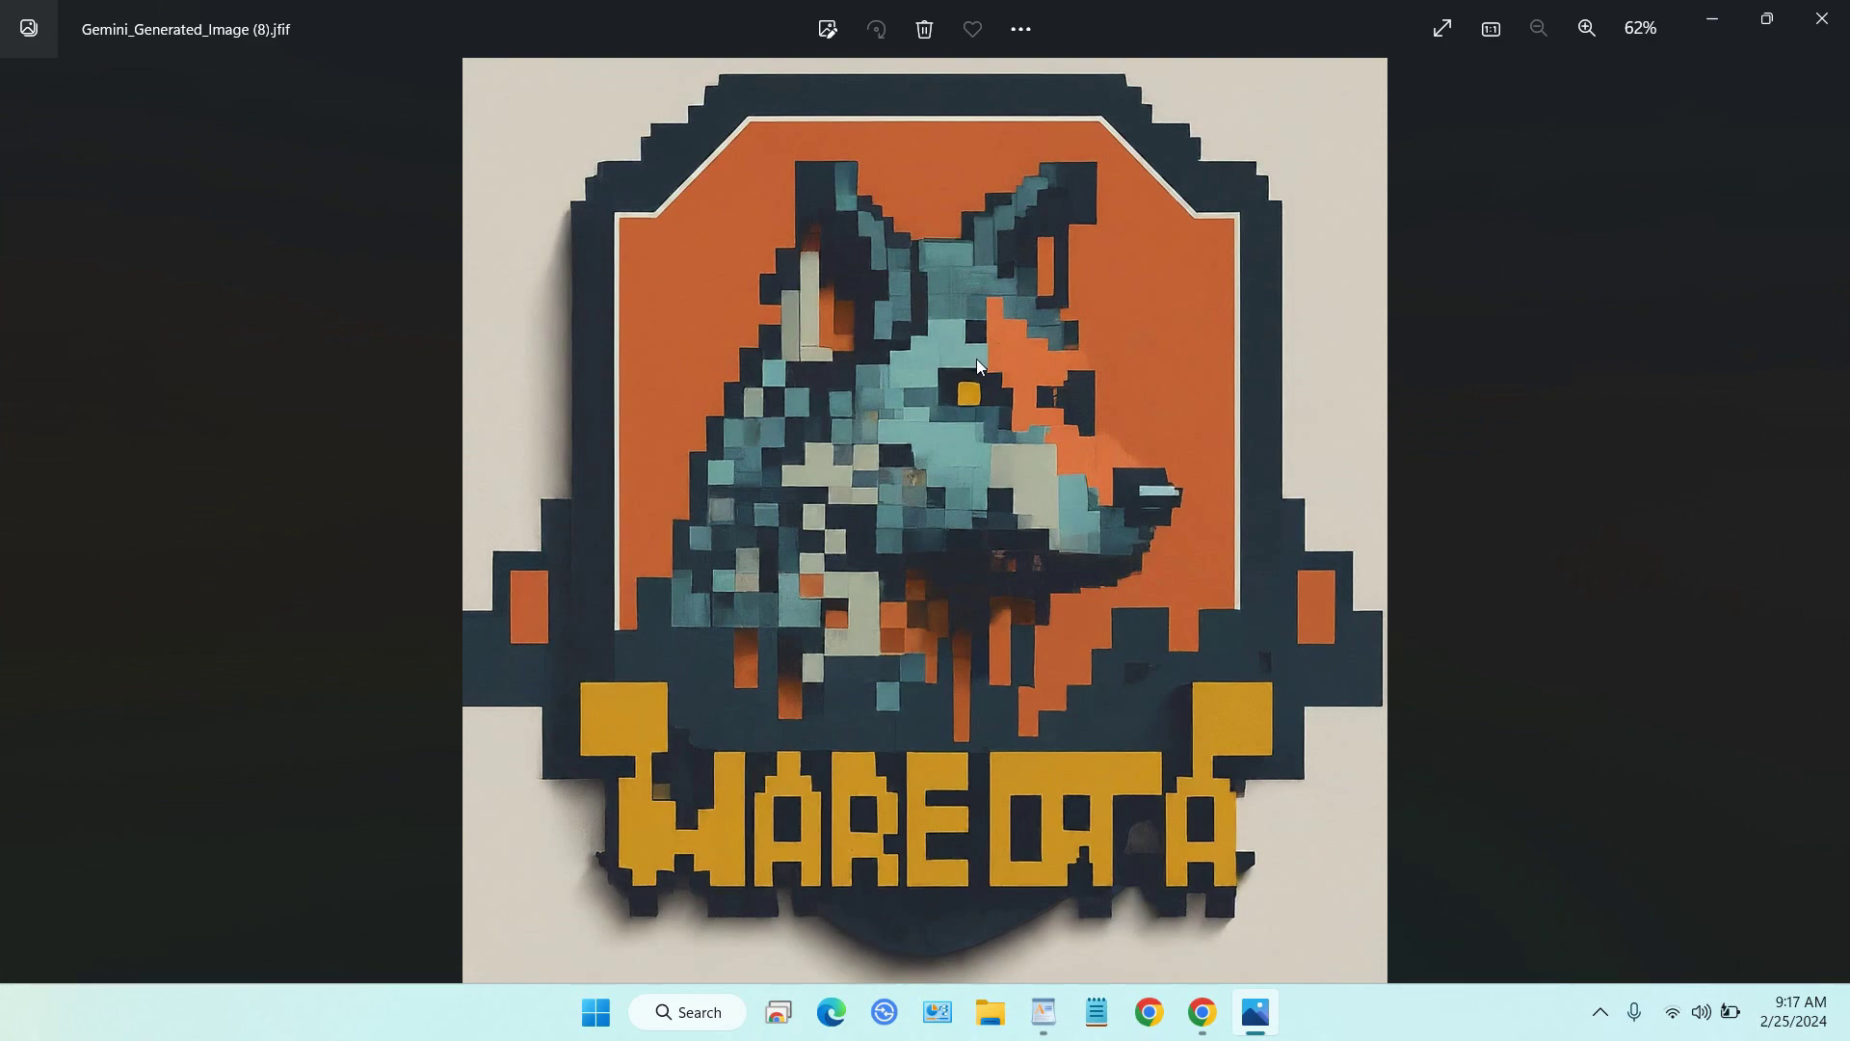
scroll(976, 359, up, 5)
scroll(989, 376, down, 4)
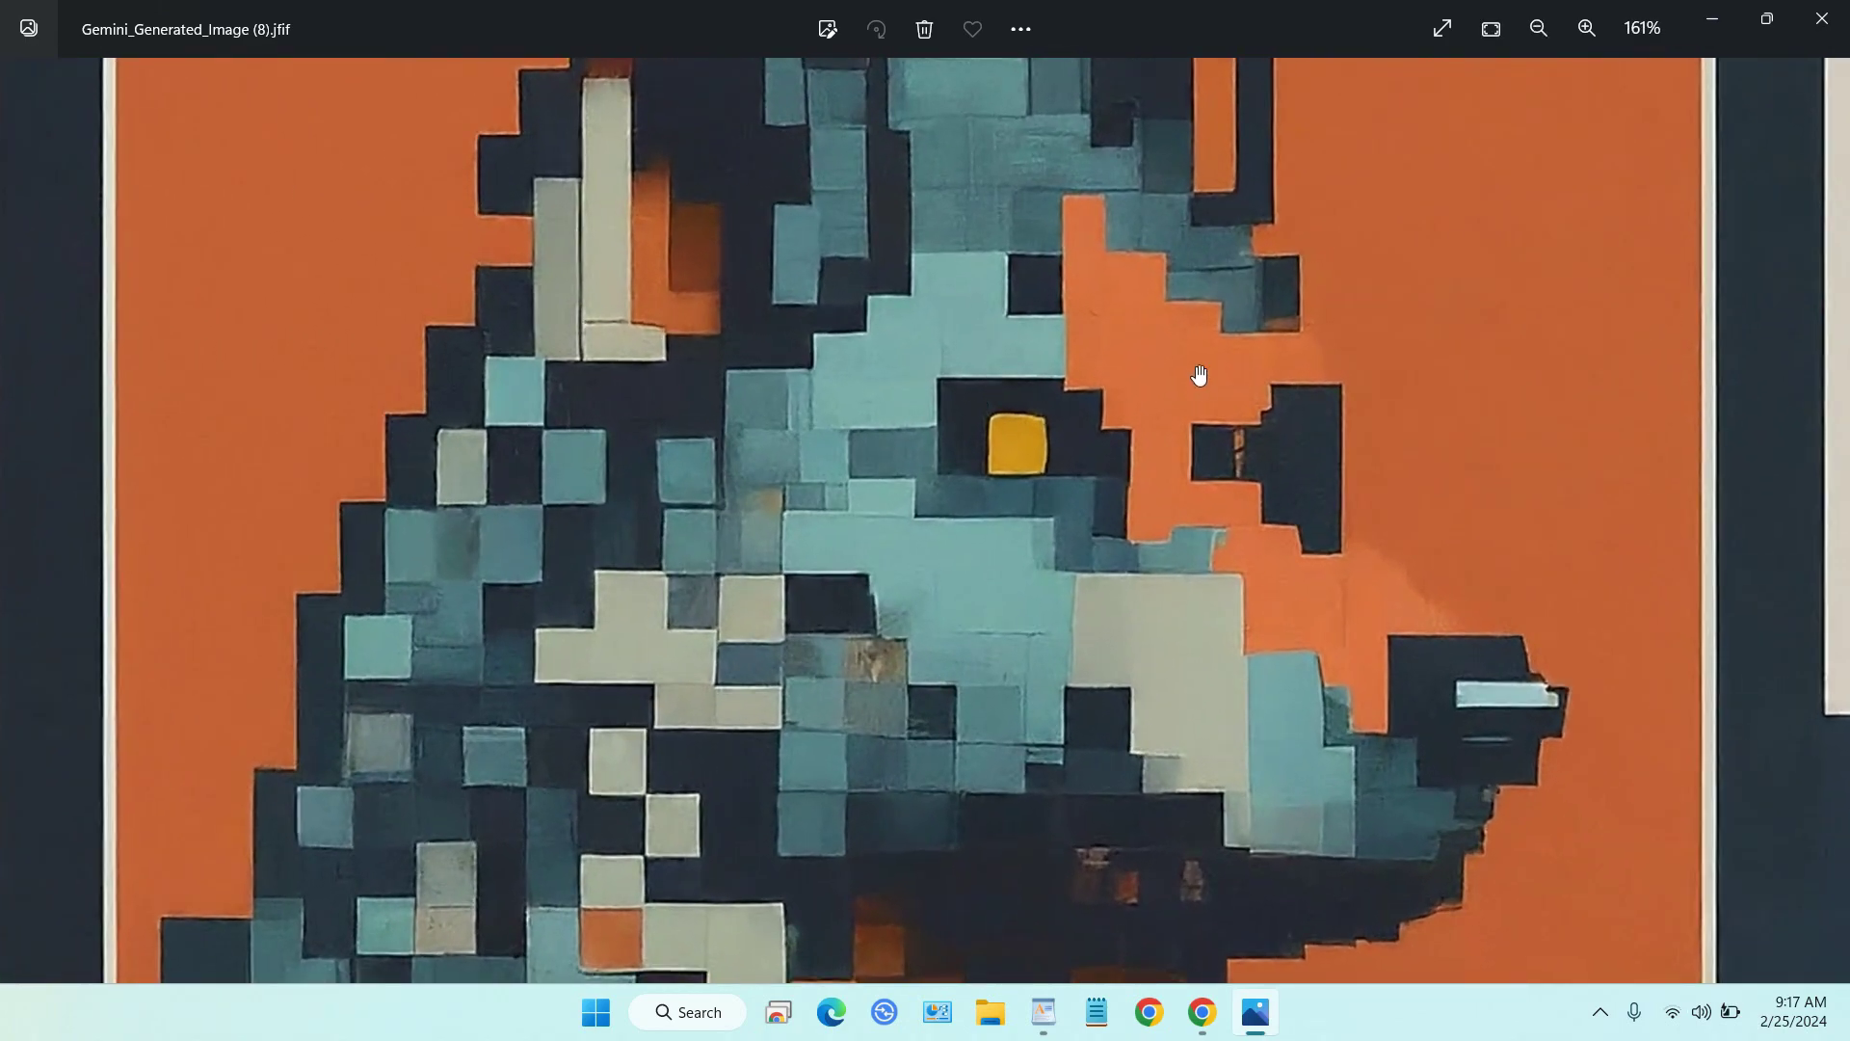
click(1822, 20)
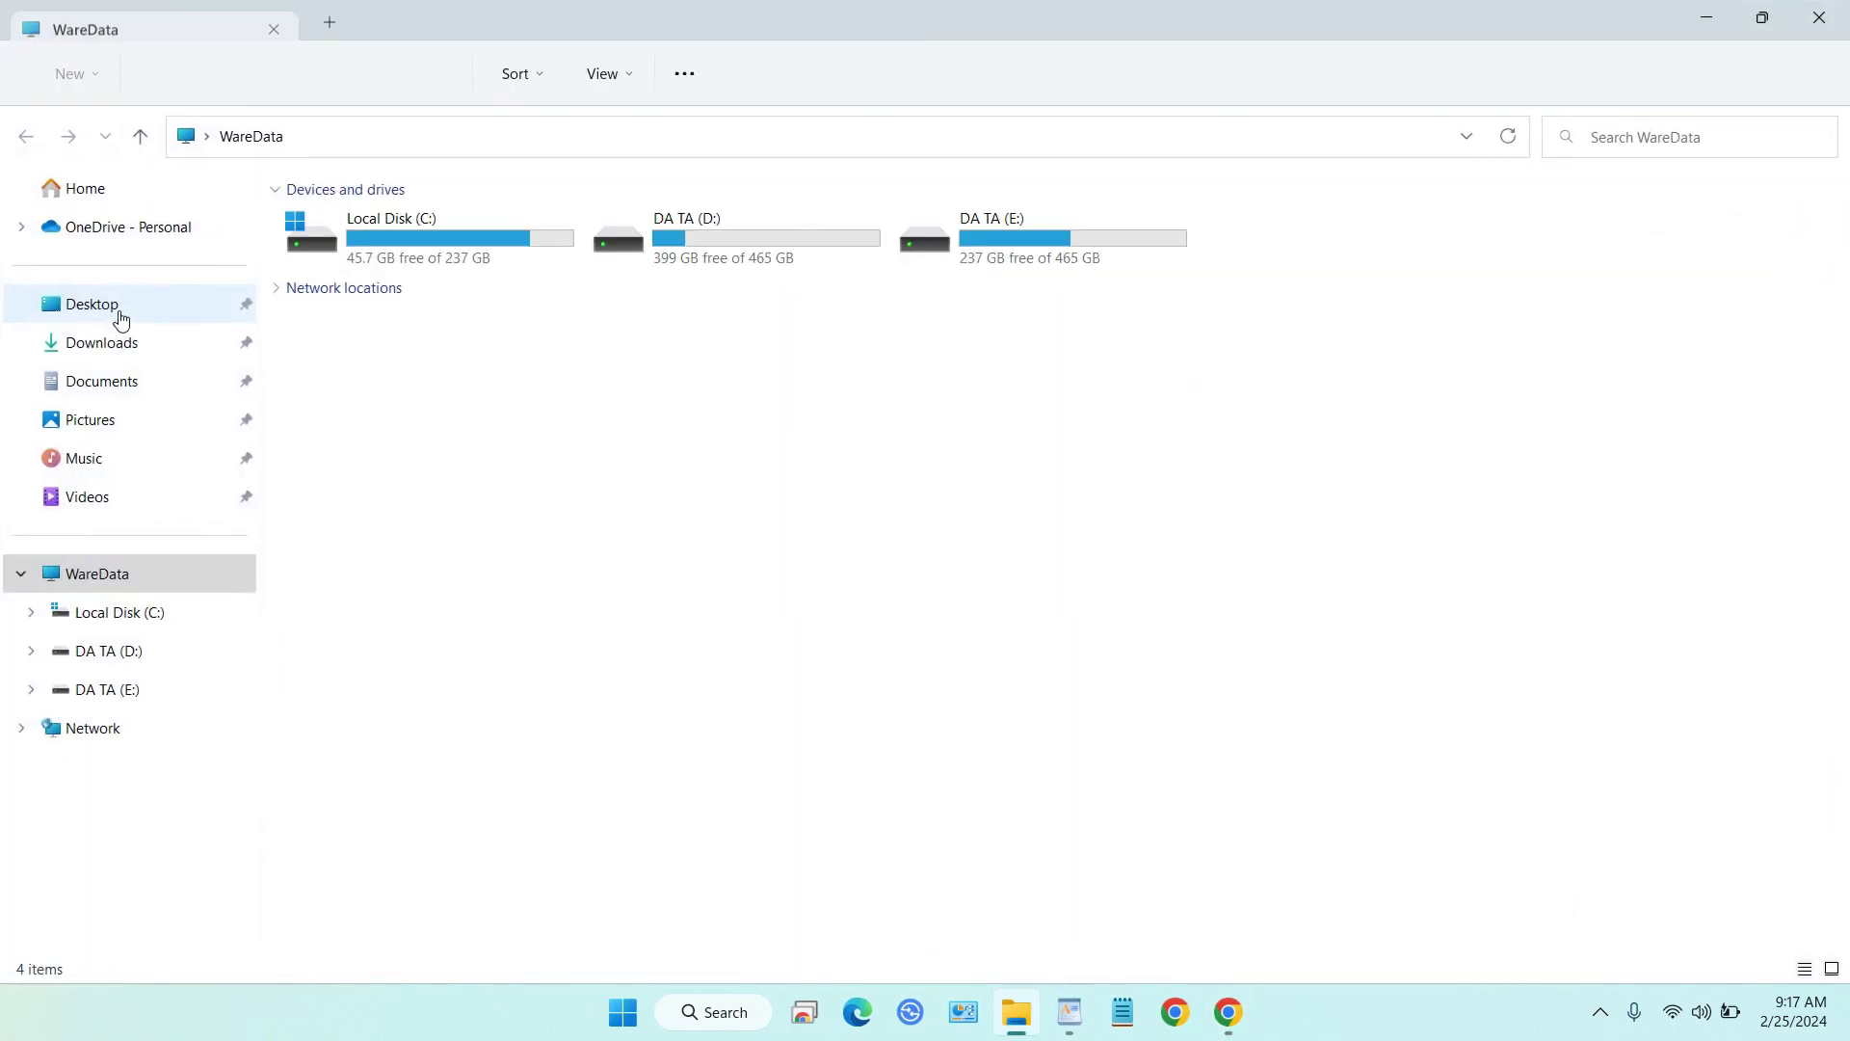
Open the "logo from gemini" folder on the desktop in File Explorer to view the saved logos.
click(116, 309)
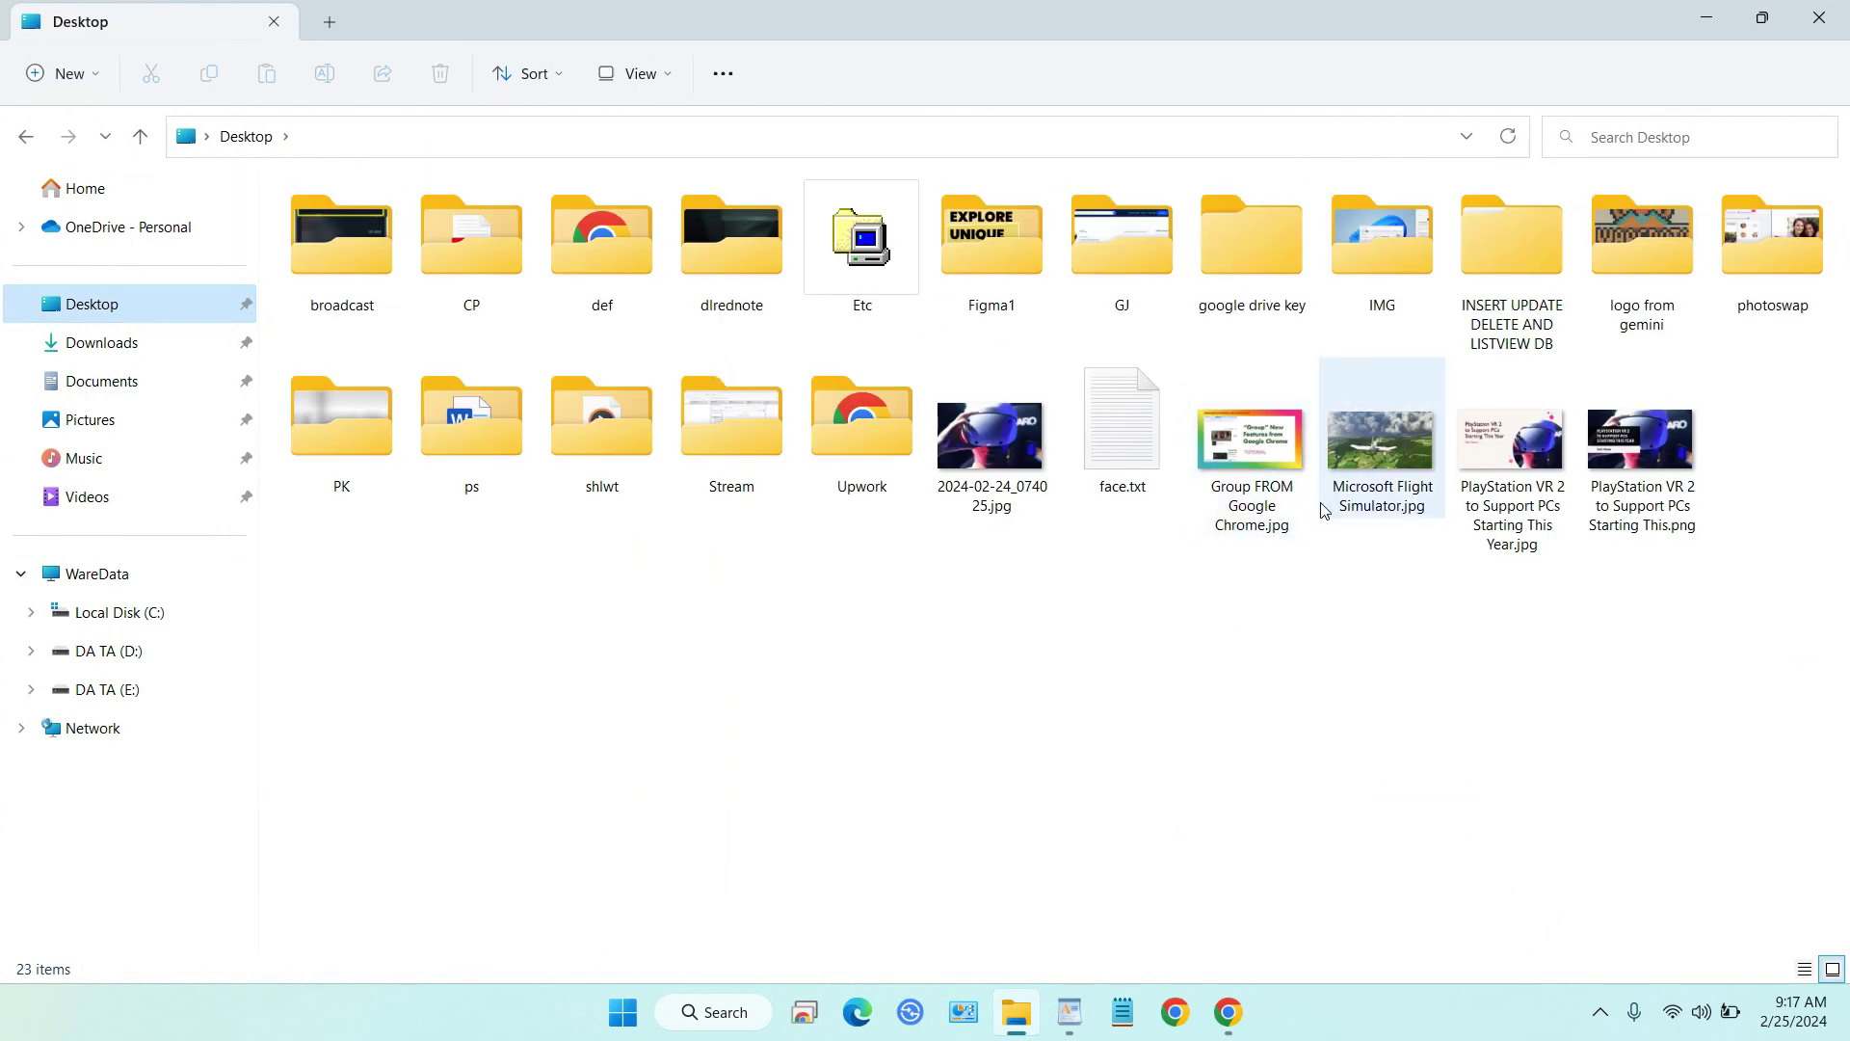
double_click(1672, 320)
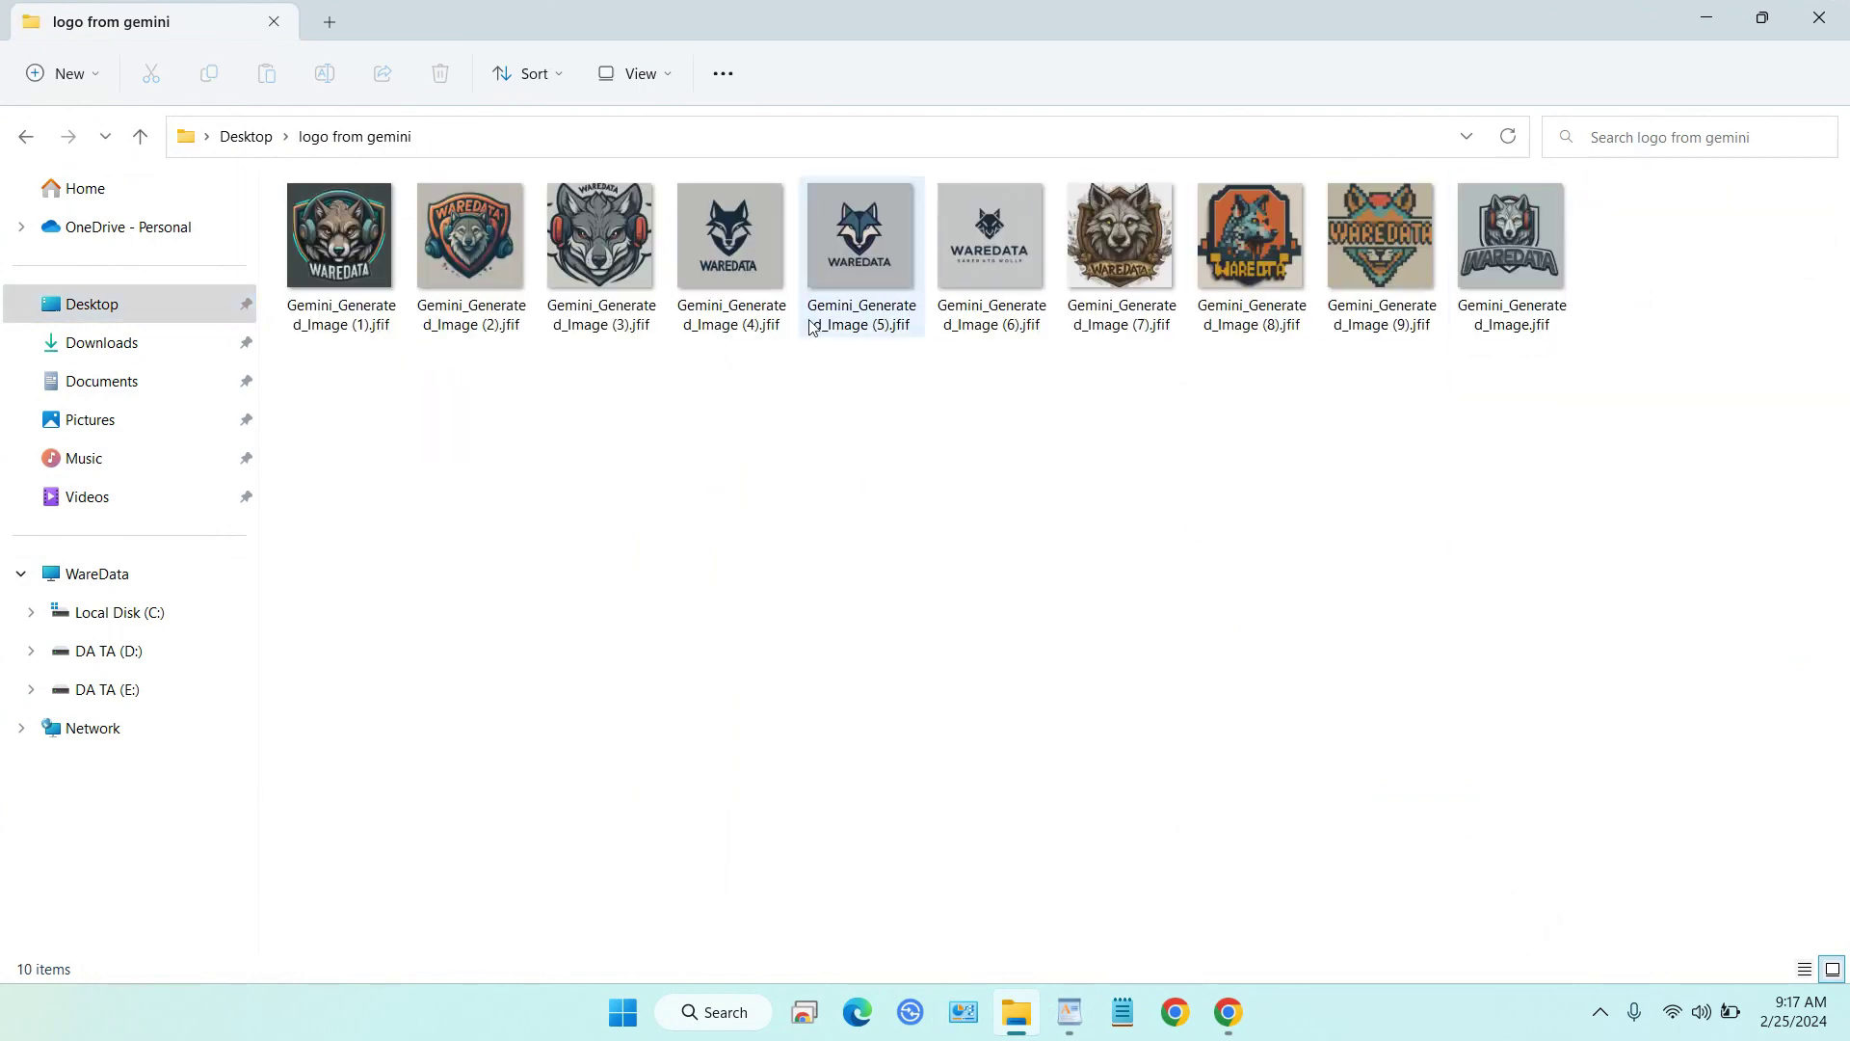